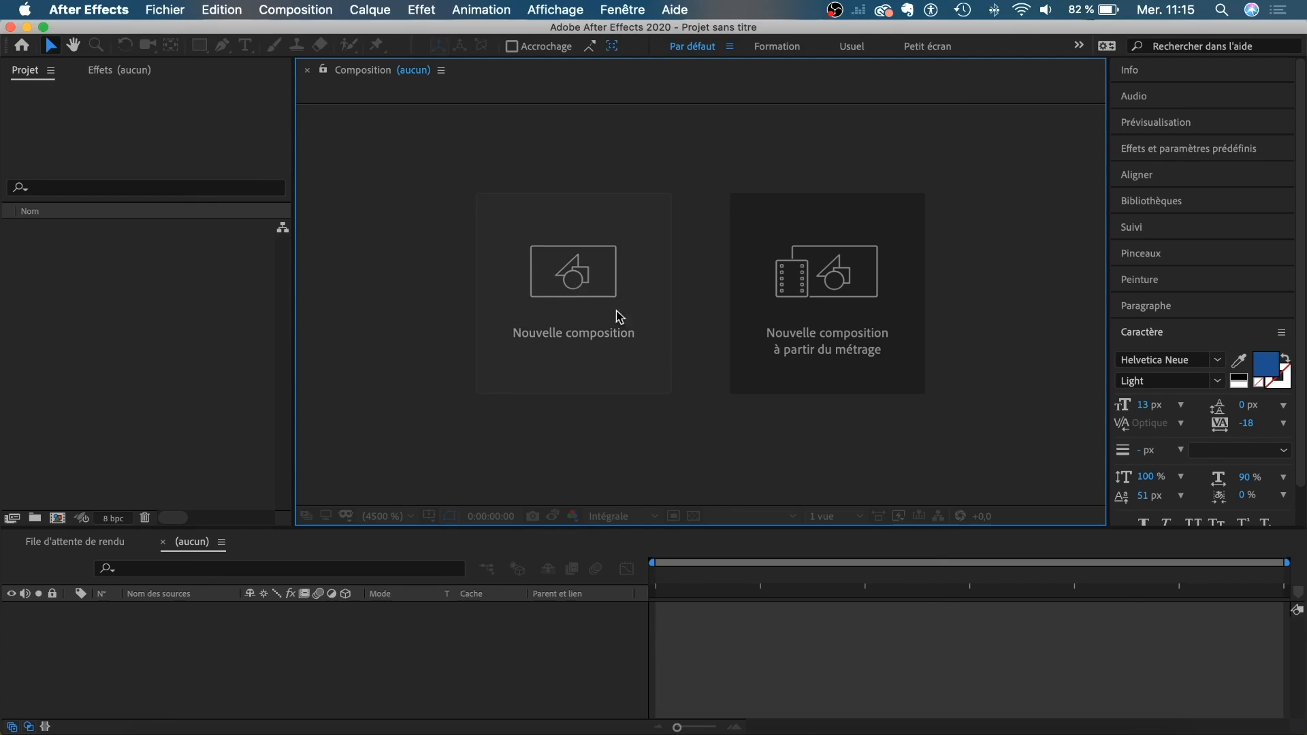
# Step: Create a new composition named Composition 1 with the HDTV 1080 25 preset and a black background colour
pyautogui.moveTo(338, 107); pyautogui.dragTo(802, 125)
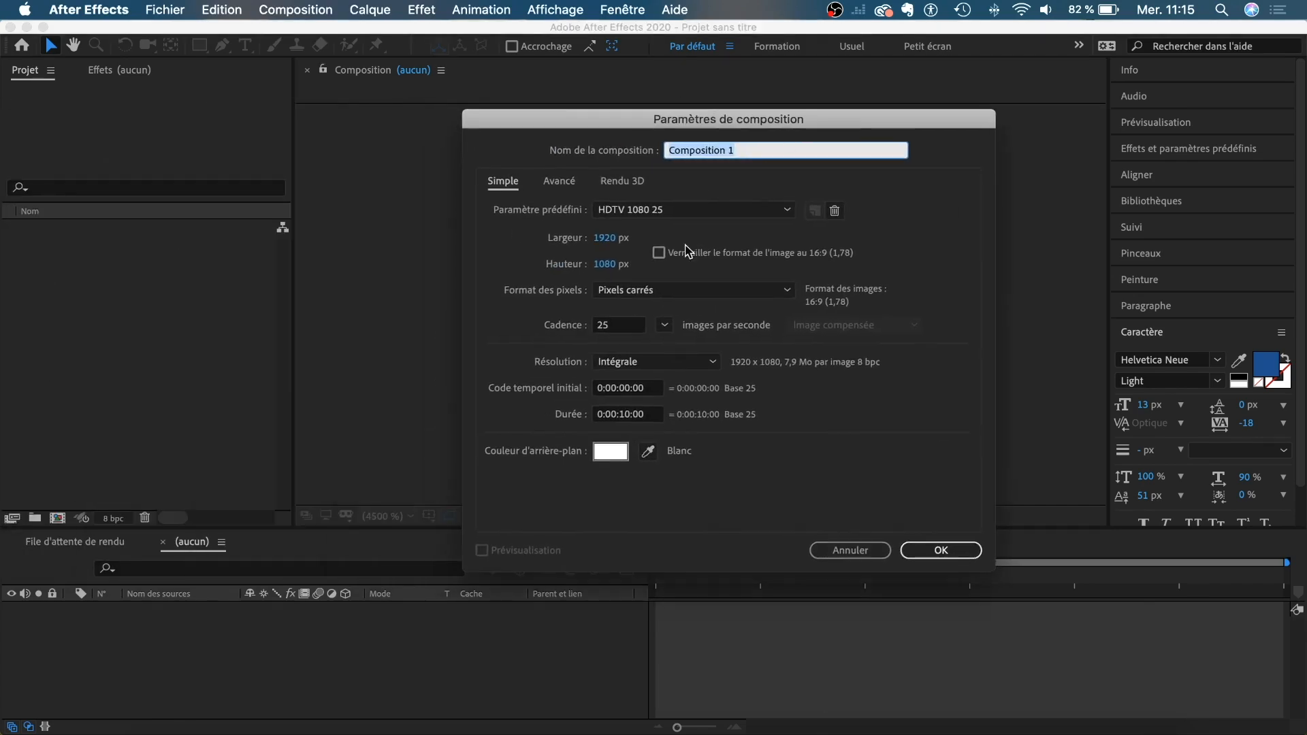
pyautogui.click(610, 453)
pyautogui.moveTo(17, 225)
pyautogui.mouseDown()
pyautogui.moveTo(50, 341)
pyautogui.moveTo(16, 357)
pyautogui.mouseUp()
pyautogui.click(414, 138)
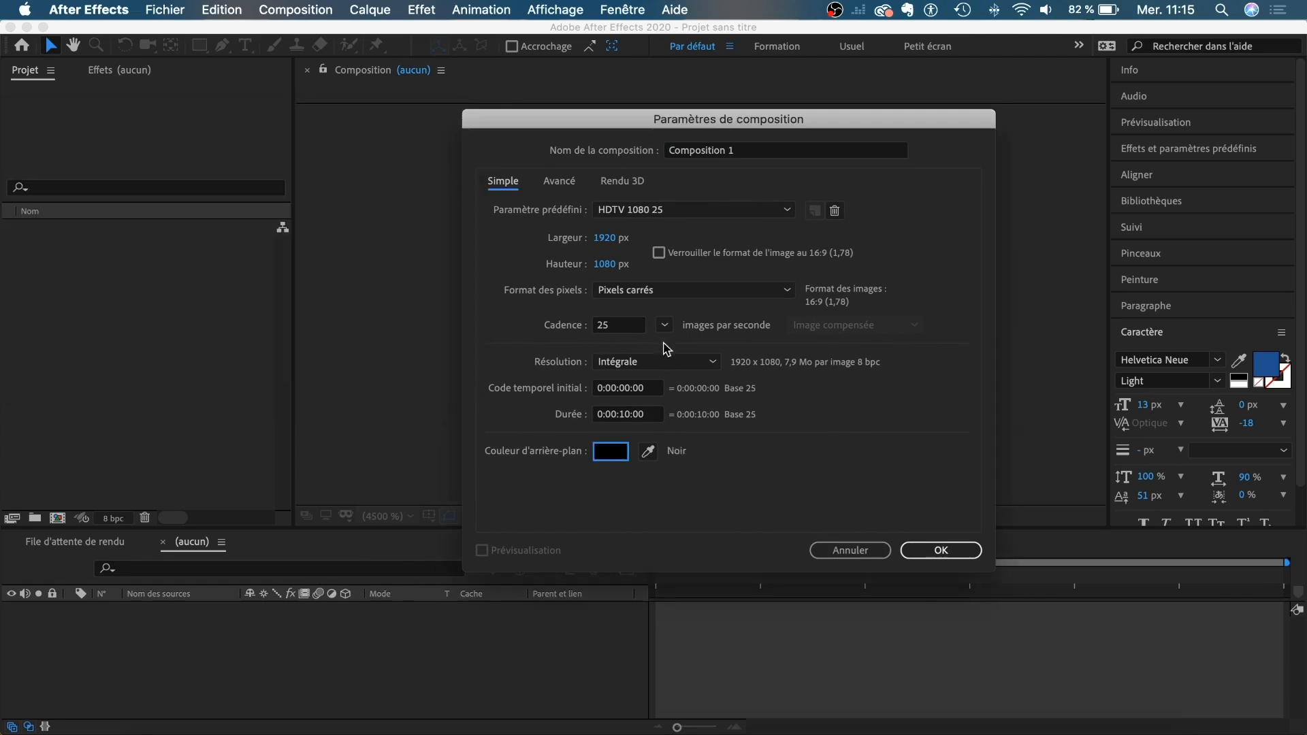
pyautogui.click(938, 550)
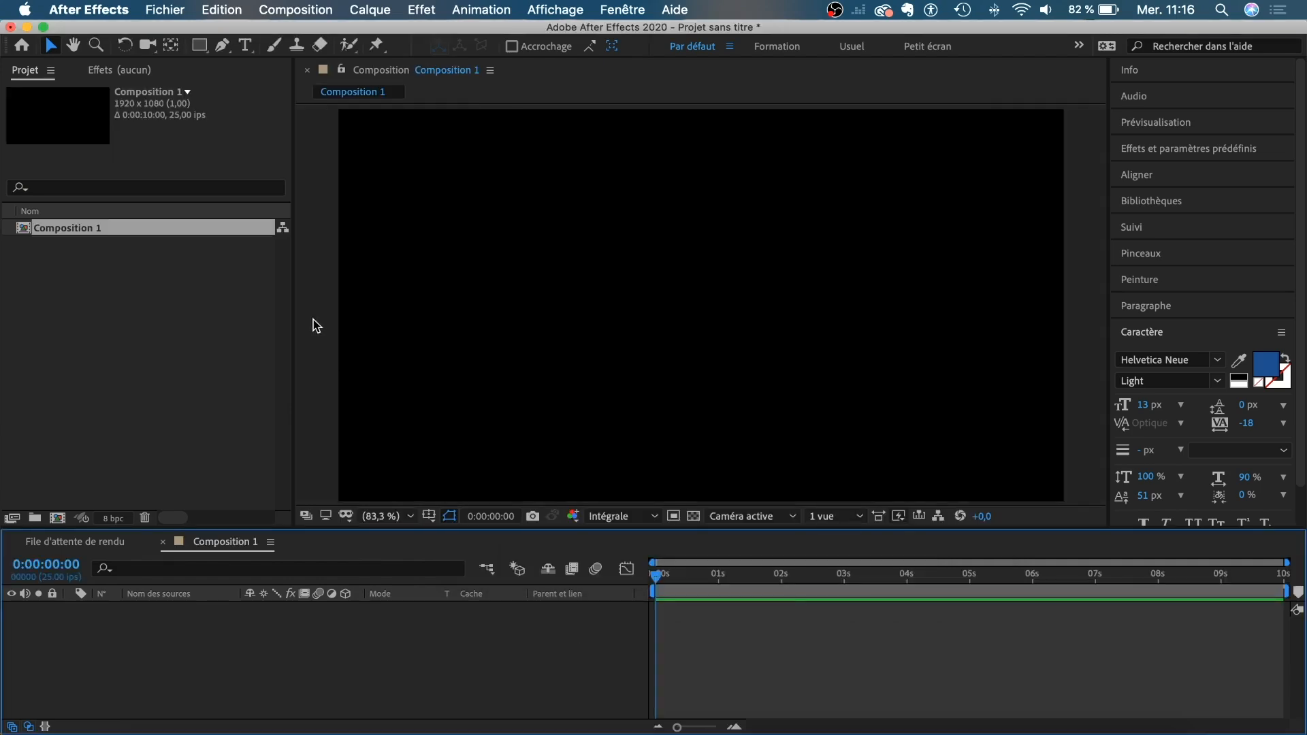
# Step: Draw an open five-point curve with the Pen tool, rising from the canvas's lower left through a central loop to the upper right
pyautogui.click(222, 46)
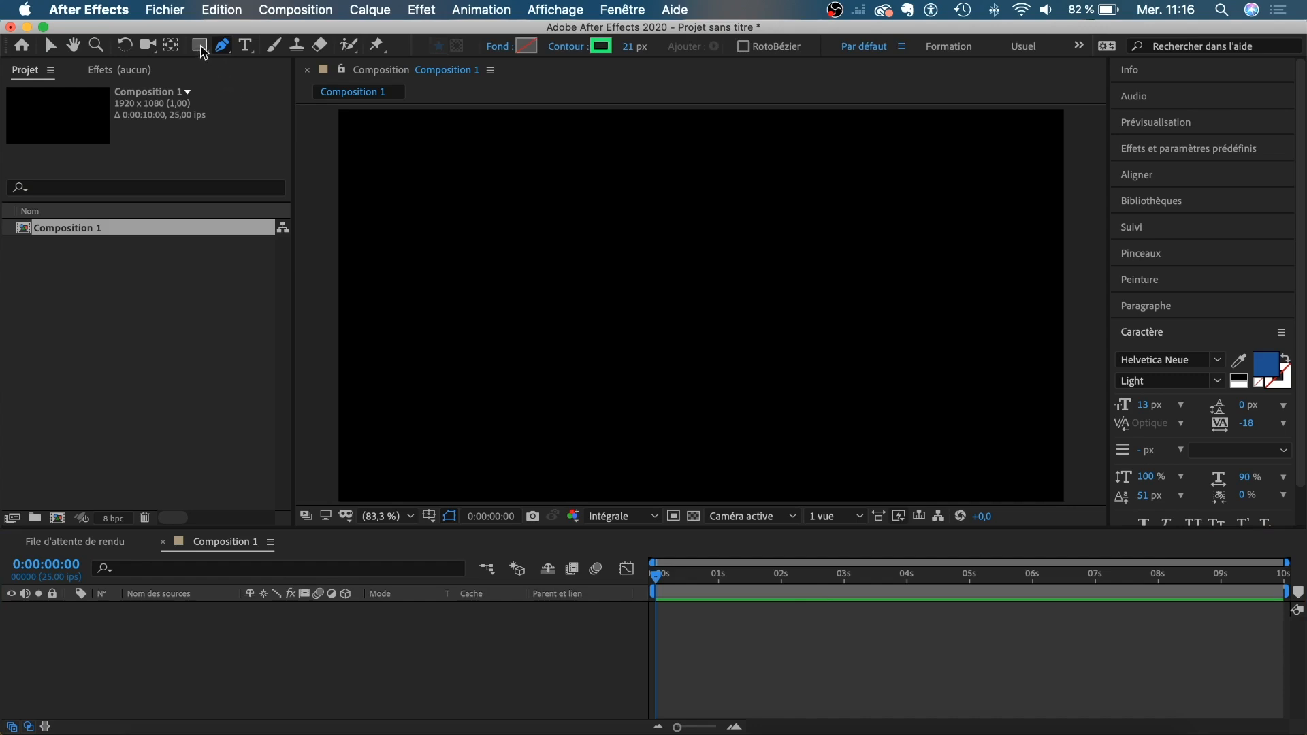
pyautogui.moveTo(202, 51); pyautogui.dragTo(284, 120)
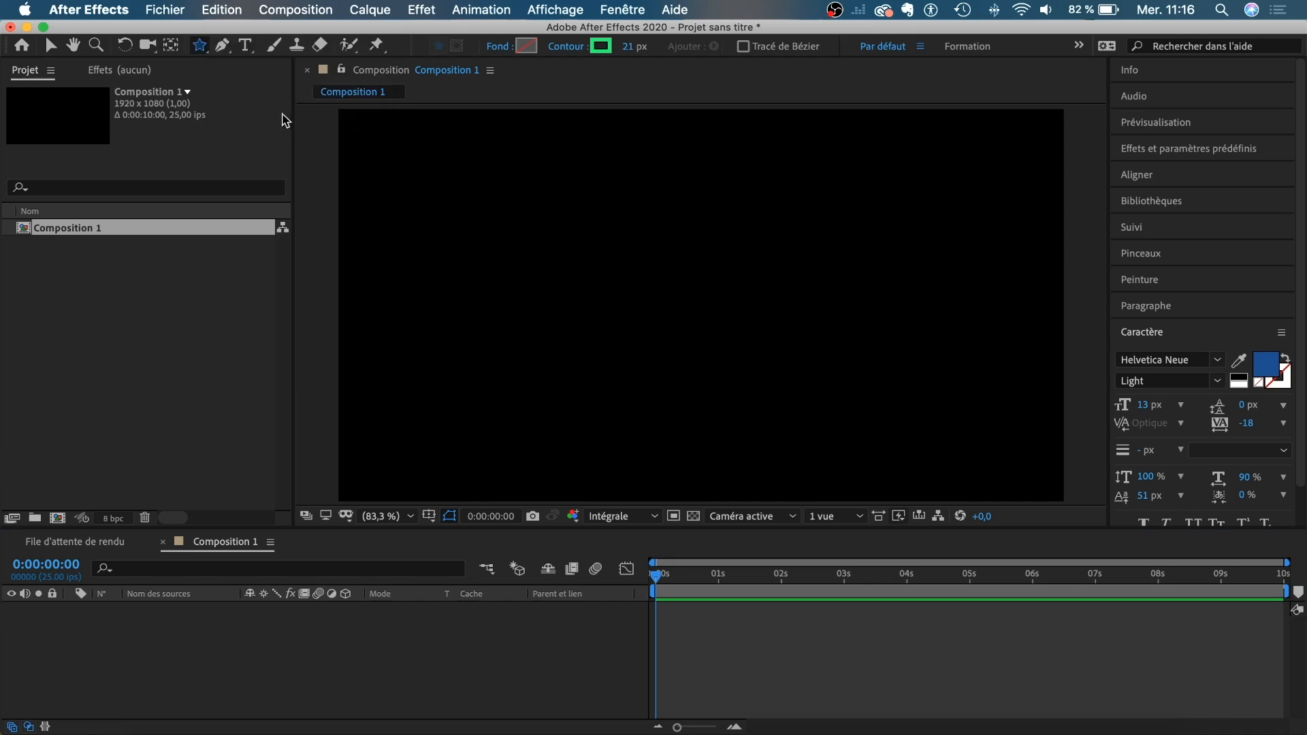
pyautogui.click(219, 44)
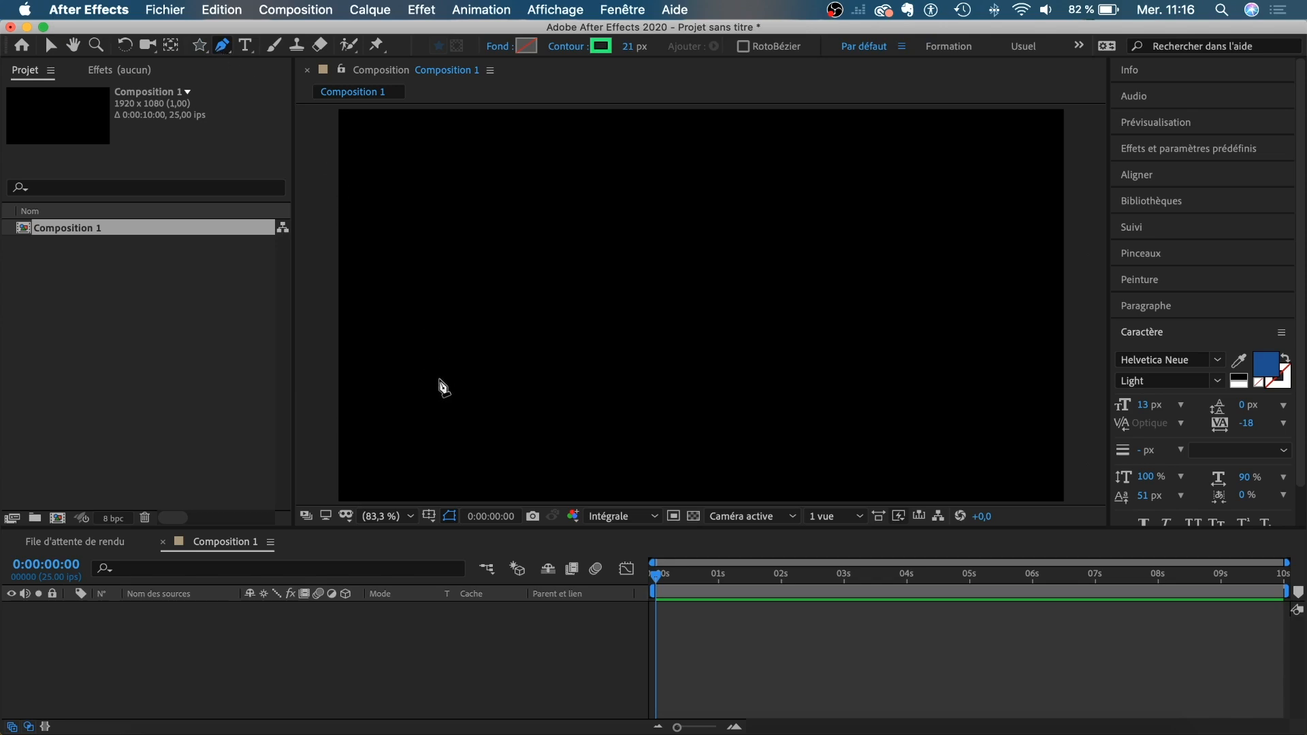
pyautogui.click(409, 405)
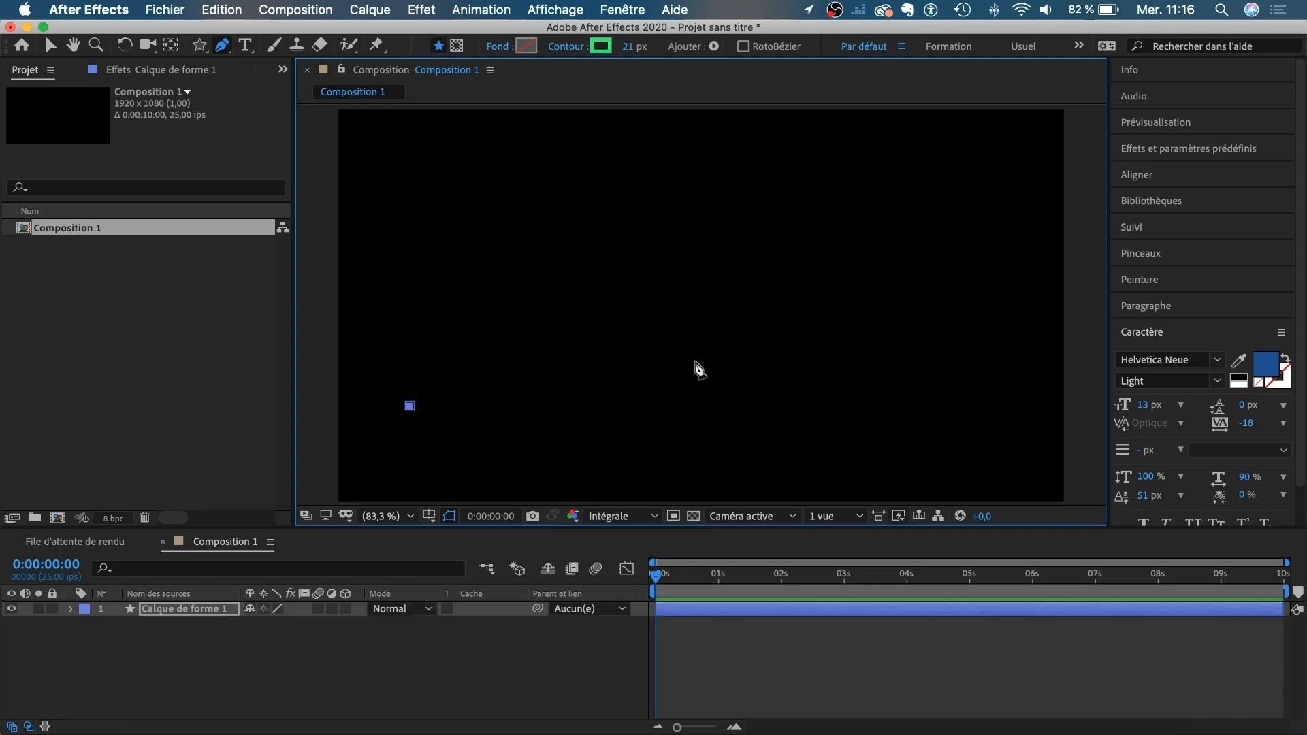
pyautogui.moveTo(718, 314); pyautogui.dragTo(746, 202)
pyautogui.click(601, 200)
pyautogui.moveTo(602, 202); pyautogui.dragTo(554, 229)
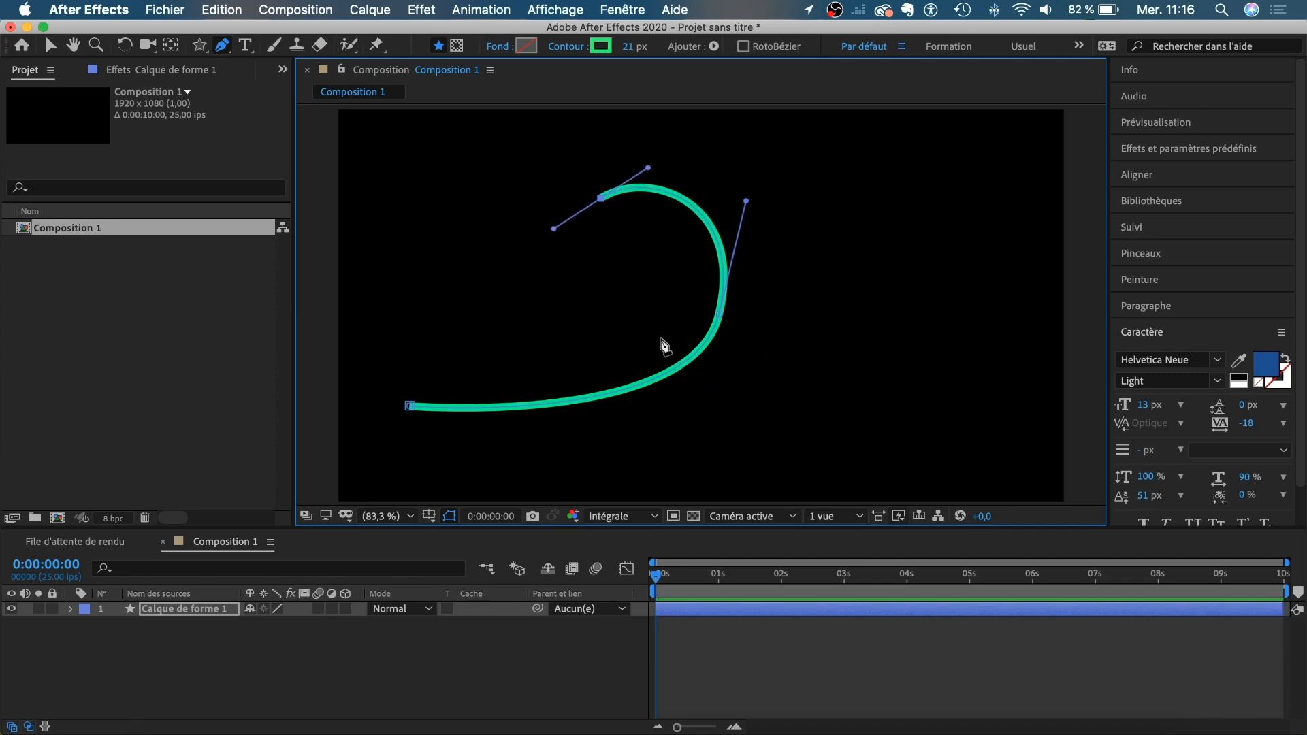
pyautogui.moveTo(667, 333); pyautogui.dragTo(751, 347)
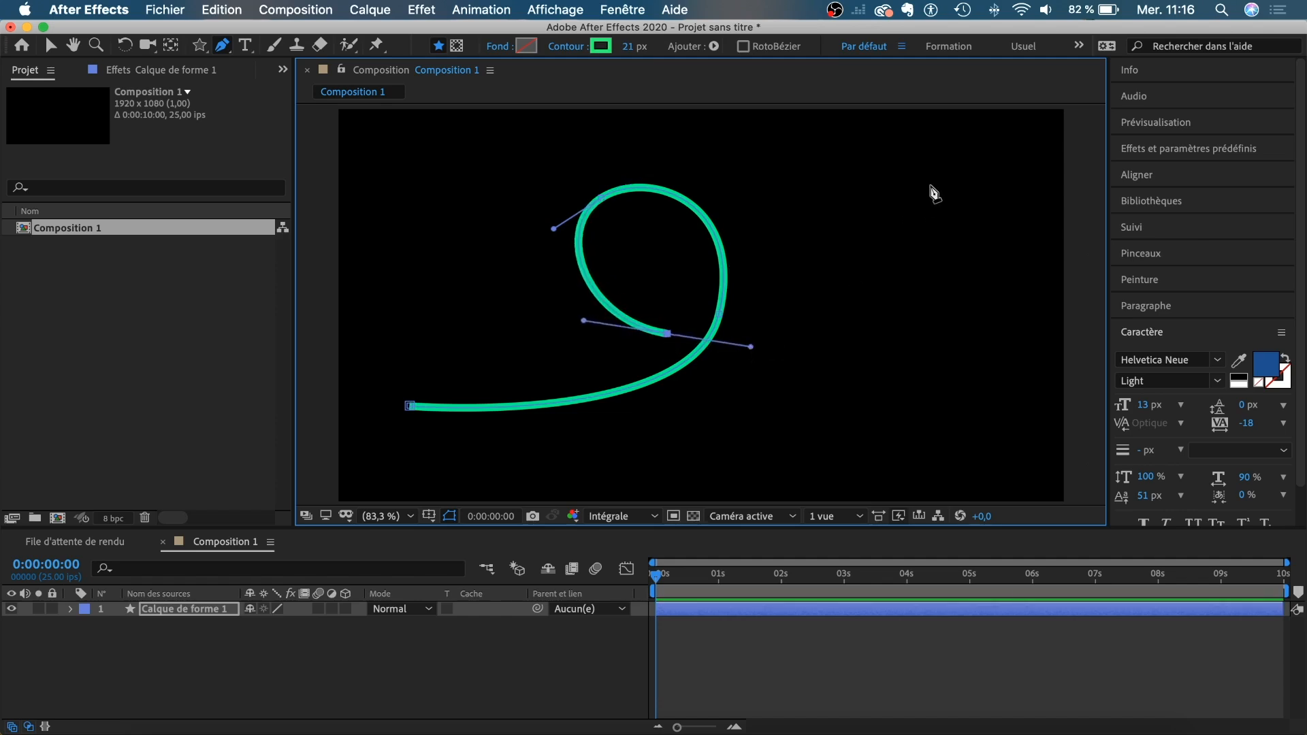
pyautogui.moveTo(899, 164); pyautogui.dragTo(938, 45)
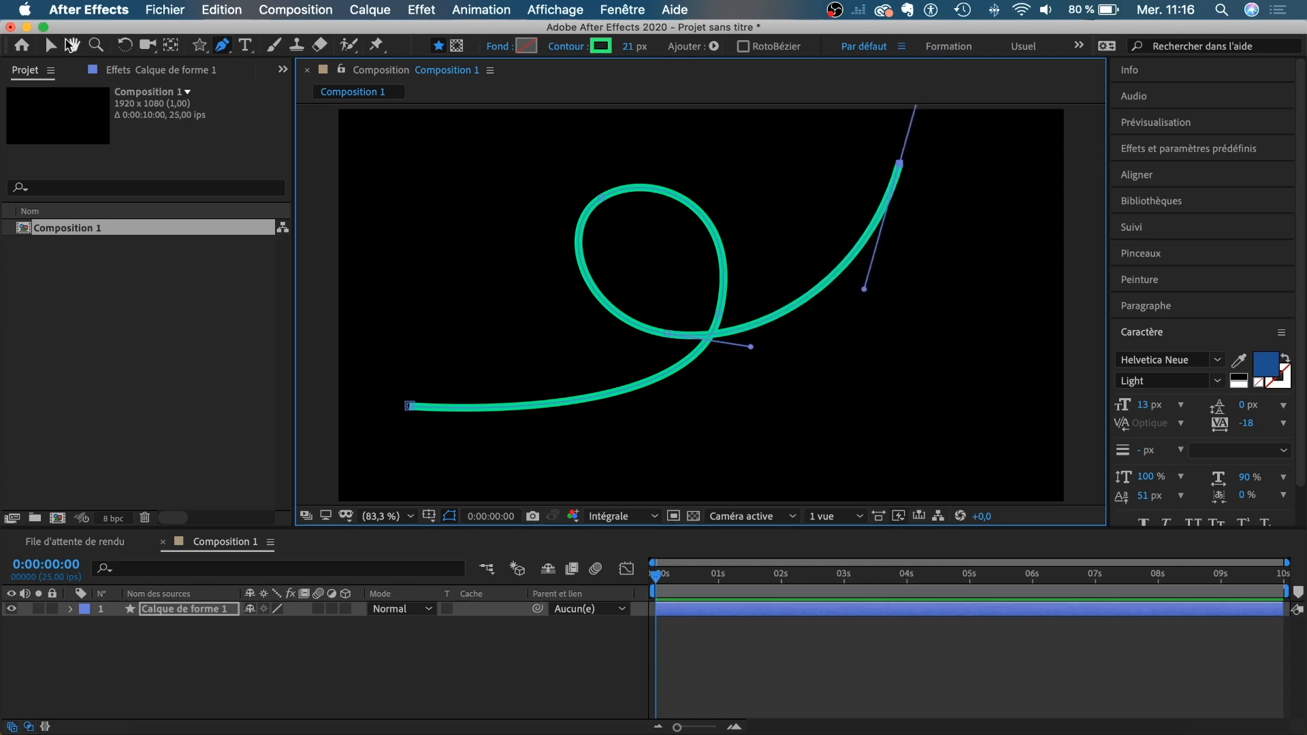
# Step: Move the looping shape layer slightly right and down to centre it better in the composition
pyautogui.click(50, 45)
pyautogui.click(191, 608)
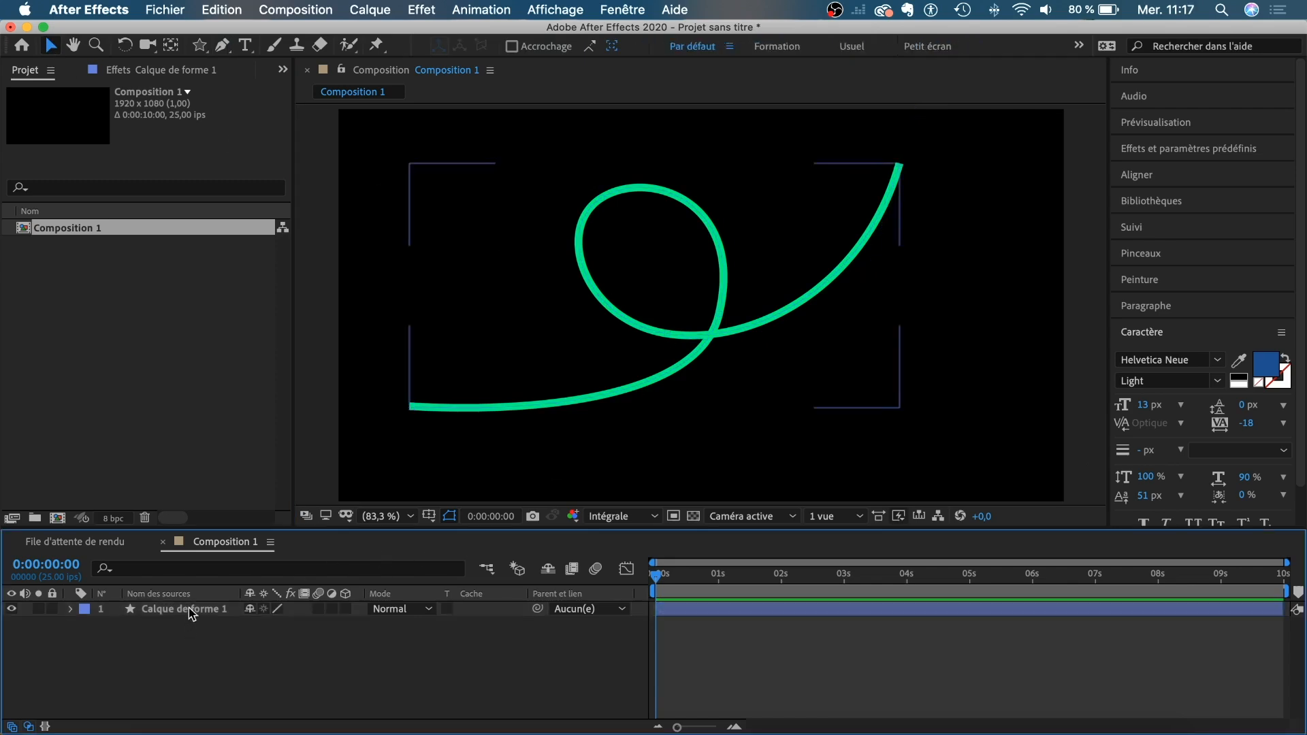
pyautogui.moveTo(708, 320); pyautogui.dragTo(749, 337)
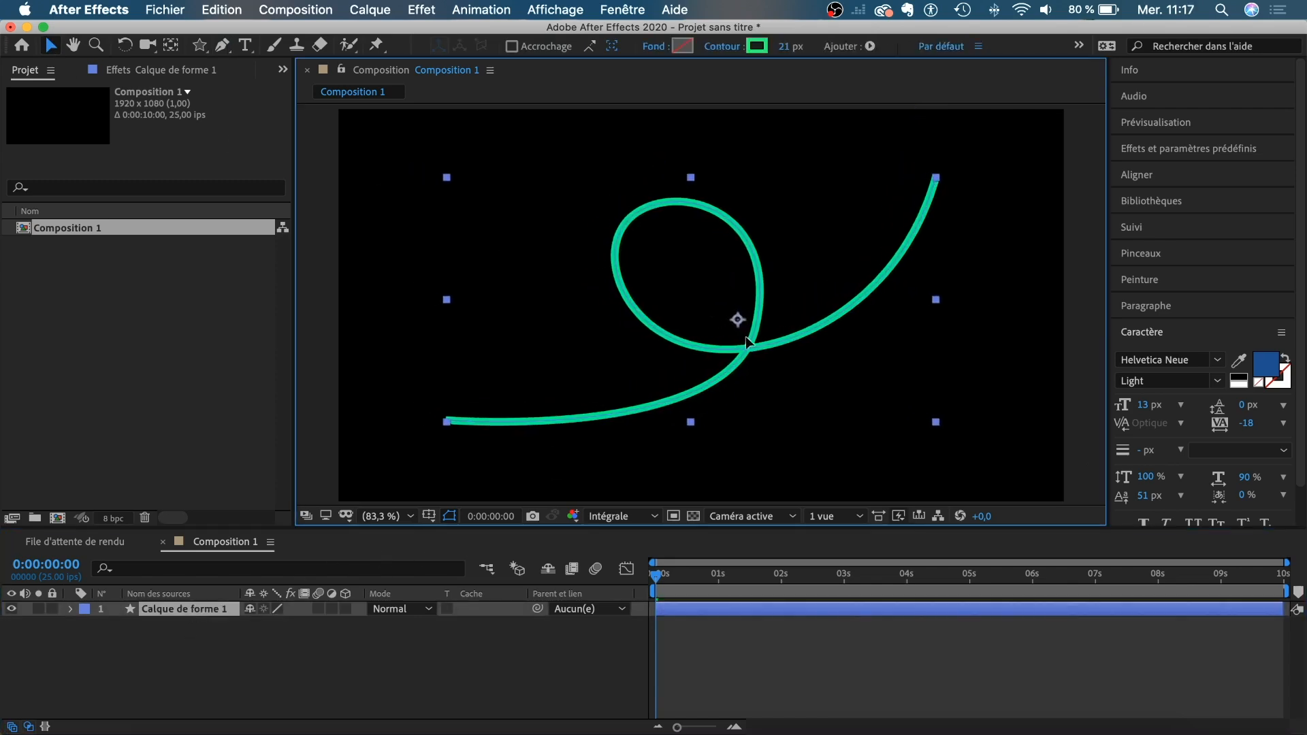
pyautogui.click(757, 686)
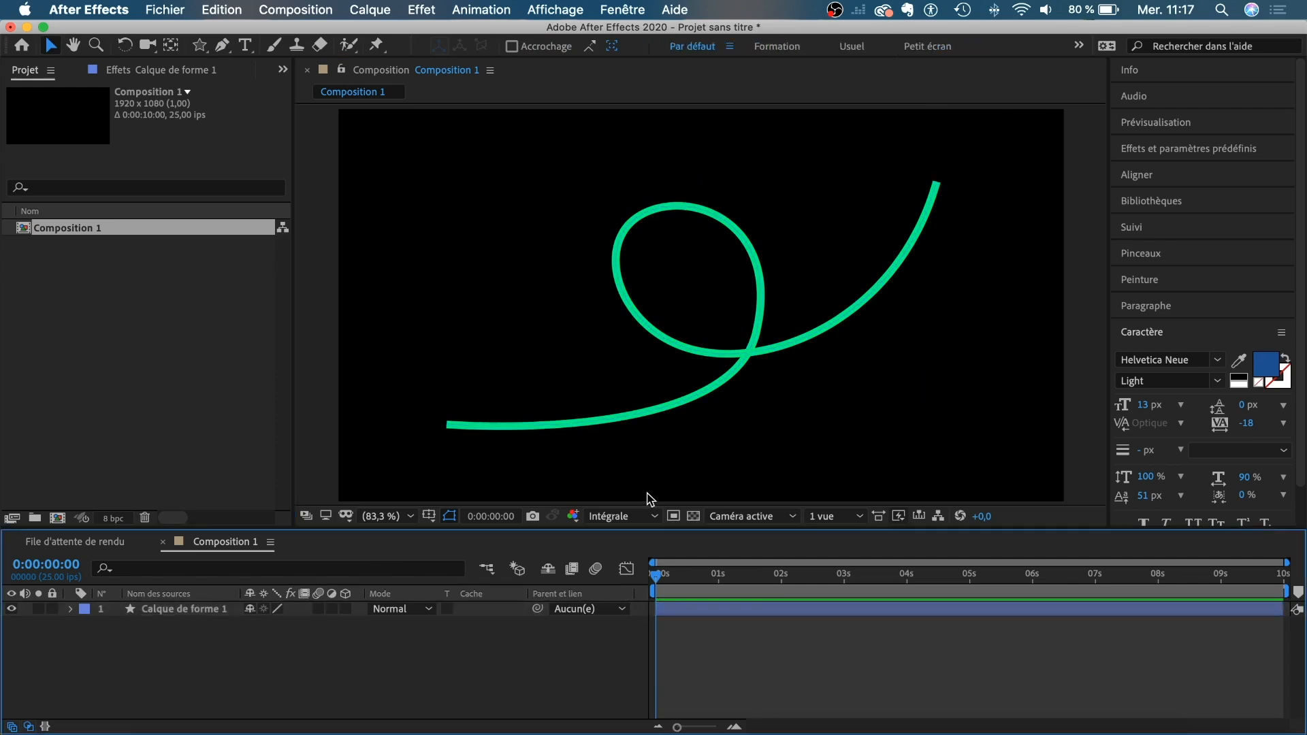
# Step: Set the line cap of Contour 1 in Forme 1 to Extrémité arrondie
pyautogui.click(738, 362)
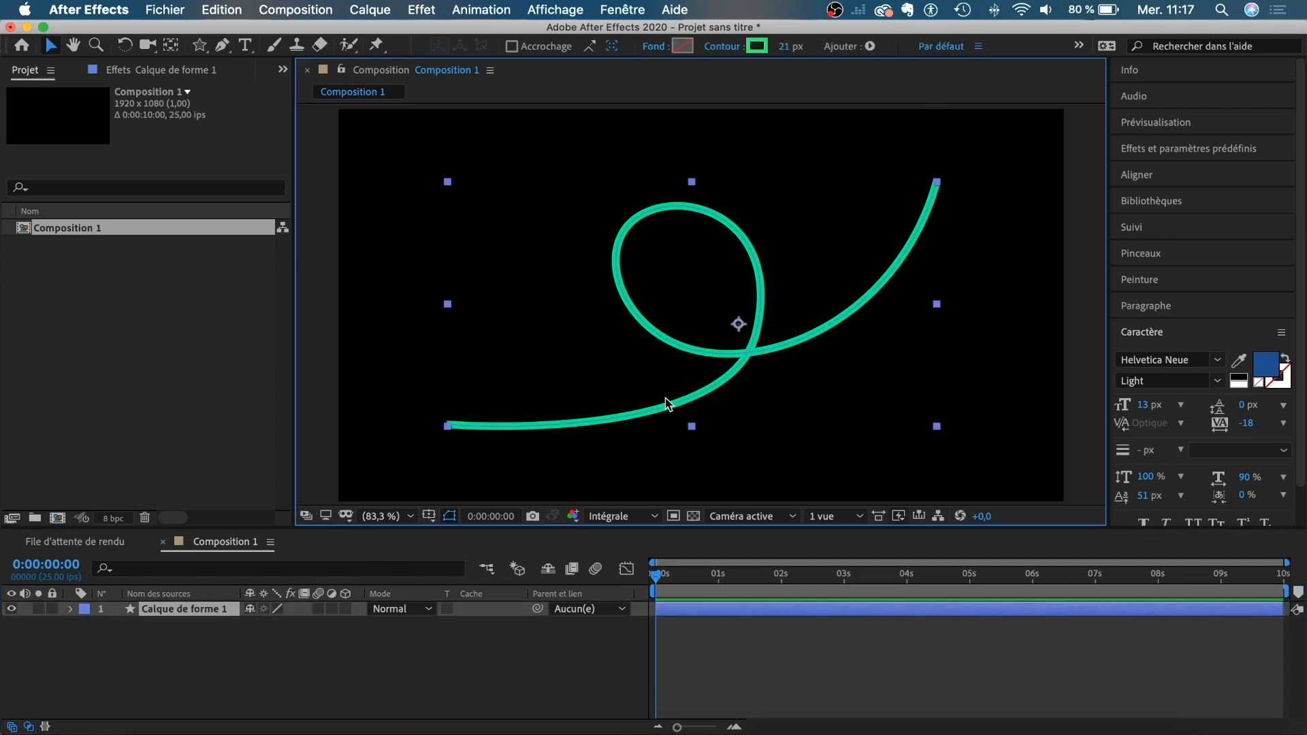
pyautogui.click(71, 609)
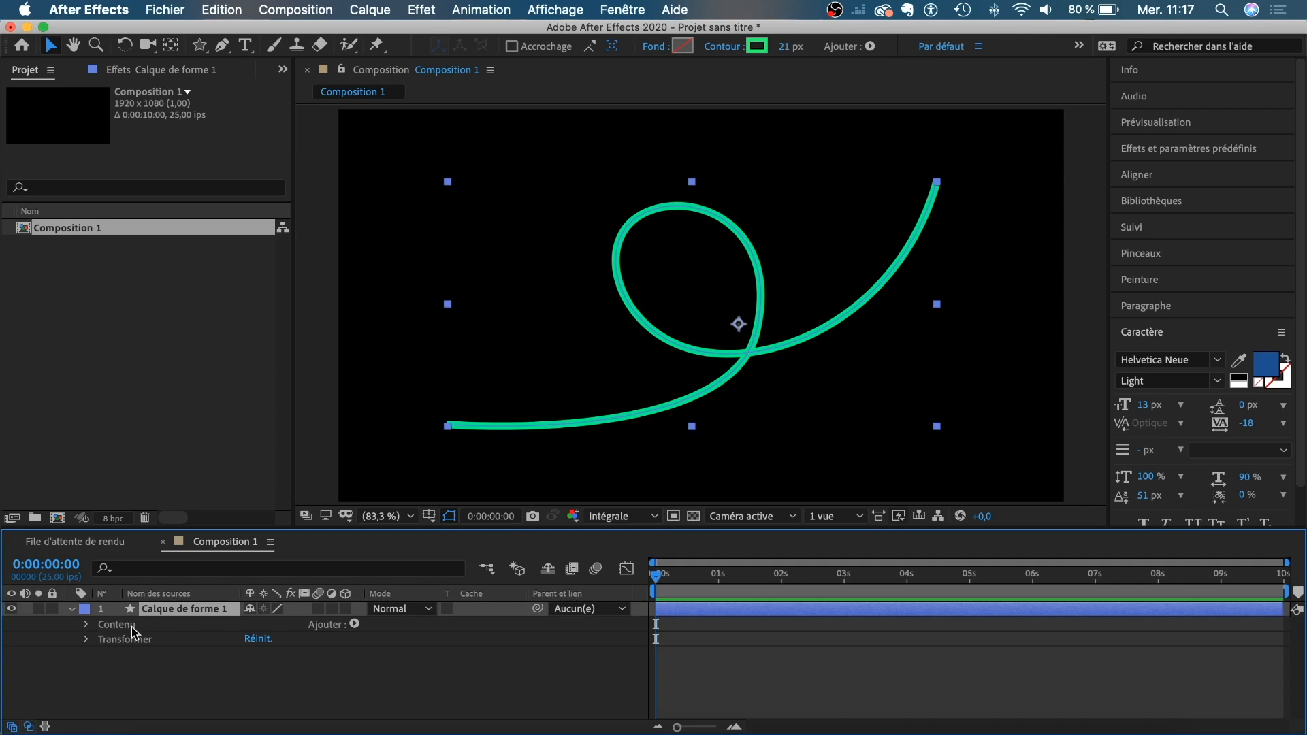
pyautogui.click(86, 625)
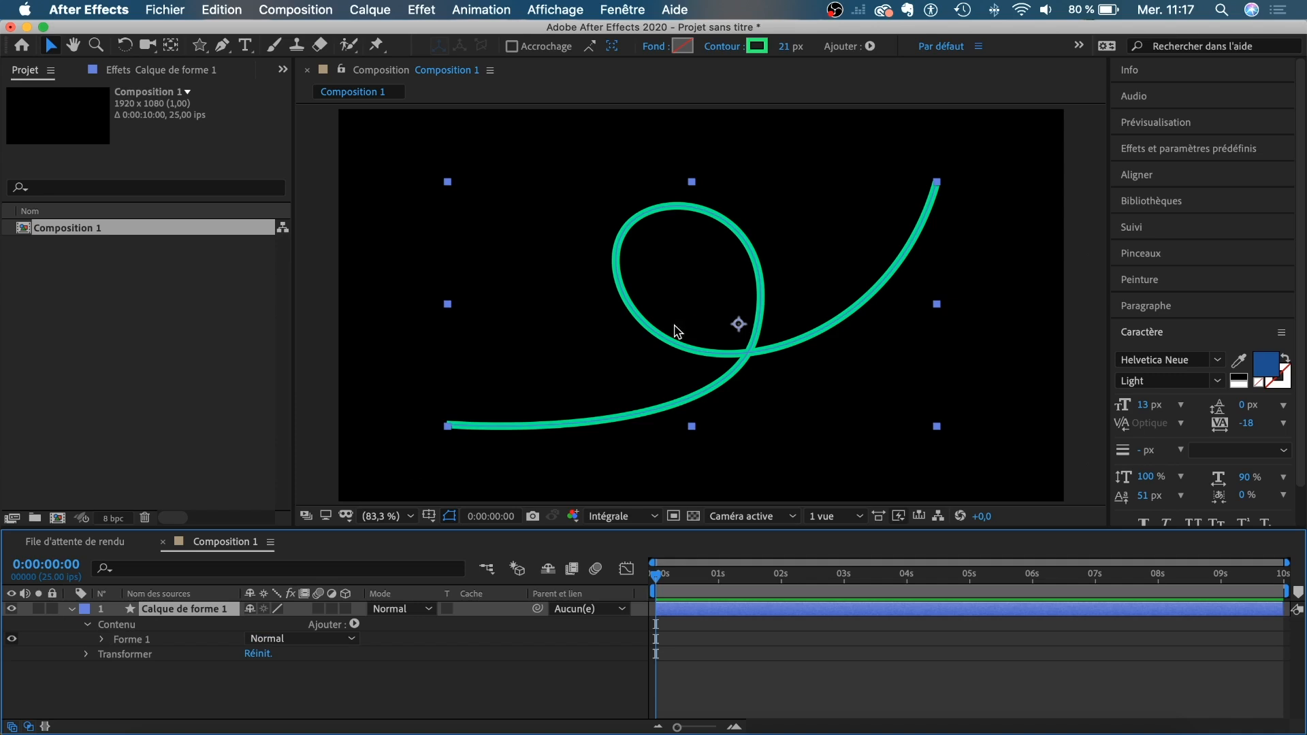
pyautogui.click(102, 639)
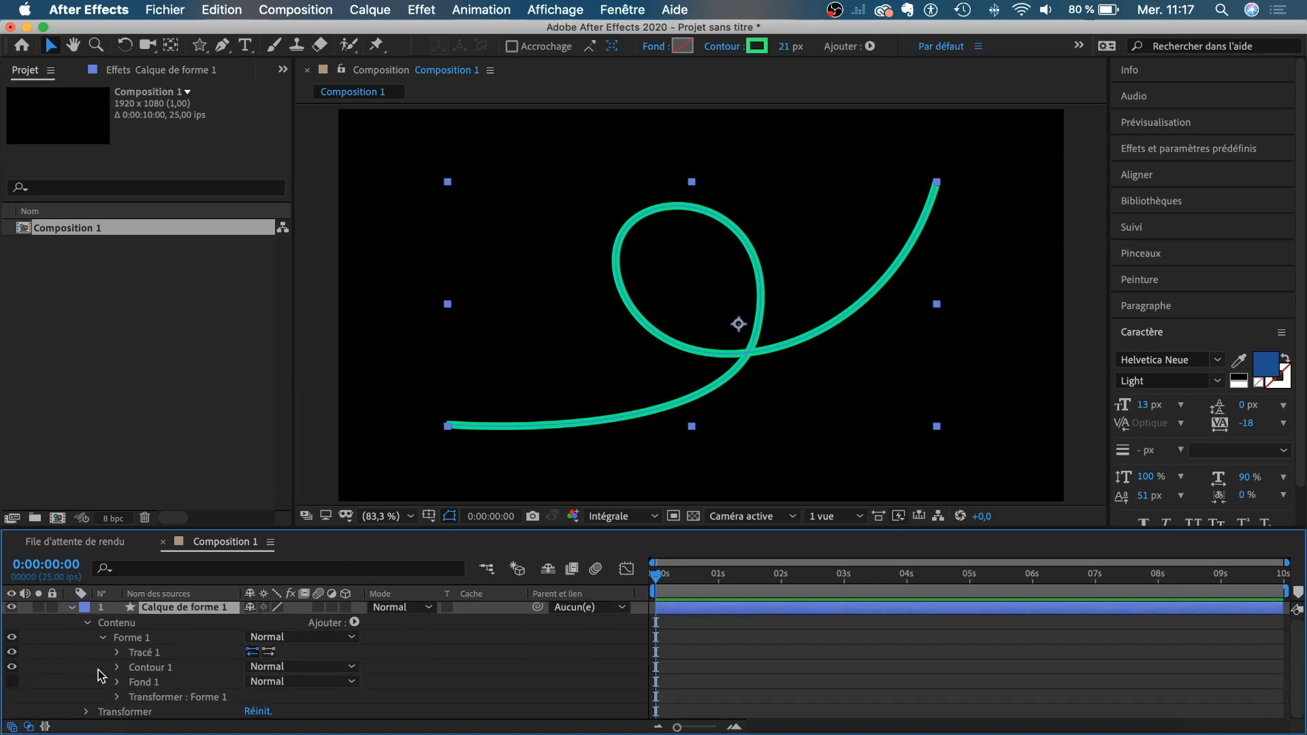
pyautogui.click(119, 668)
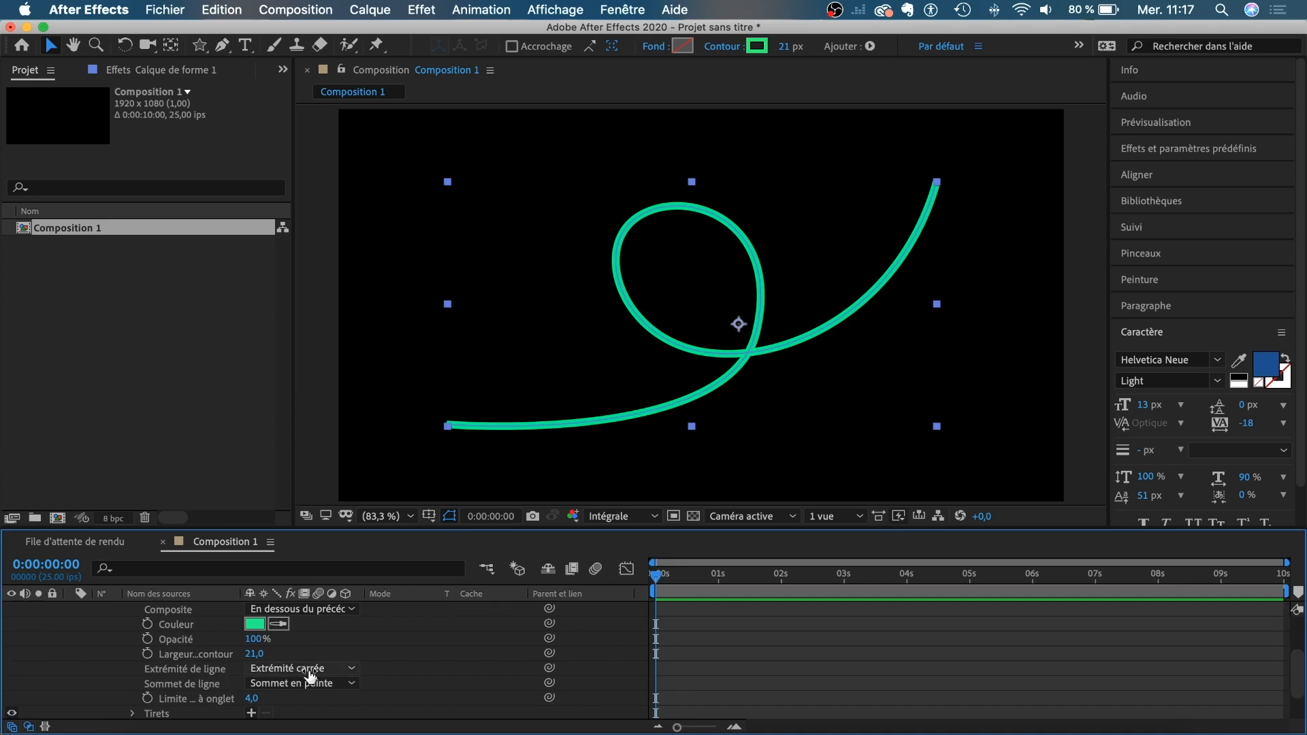
pyautogui.click(347, 672)
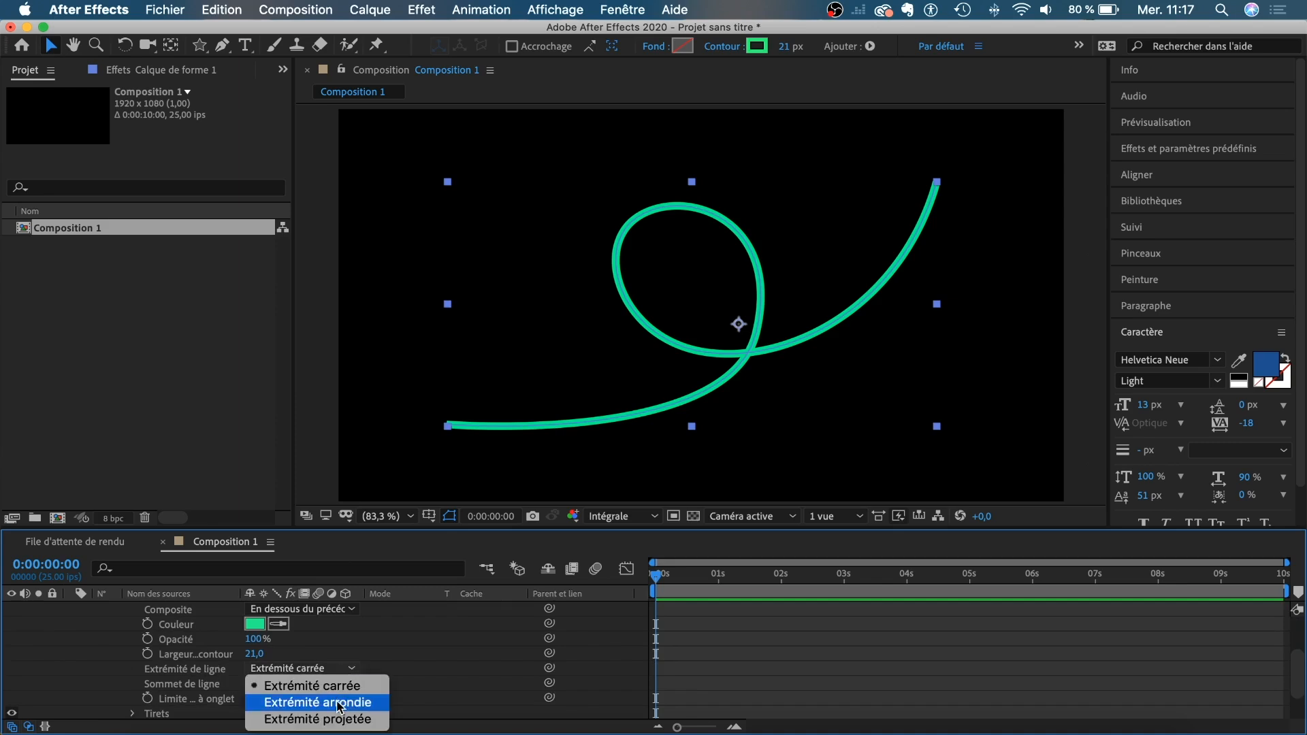
pyautogui.click(339, 704)
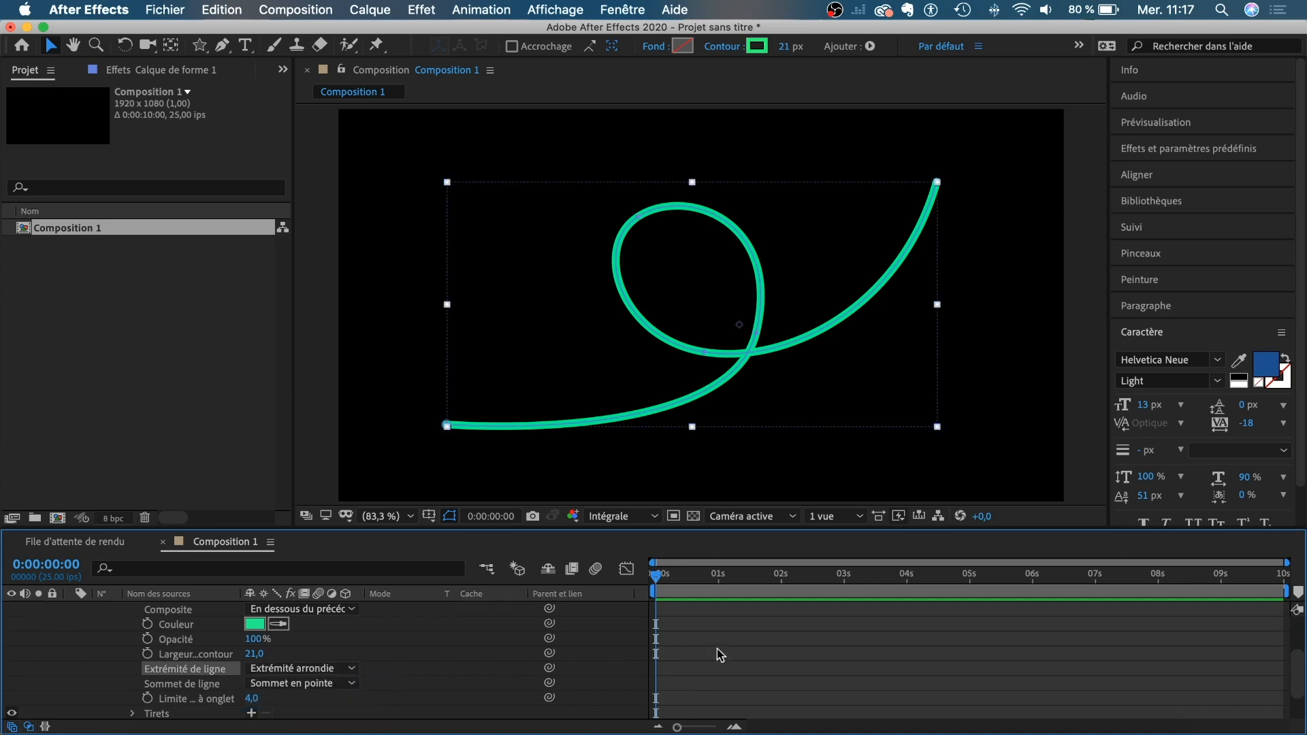
pyautogui.click(771, 652)
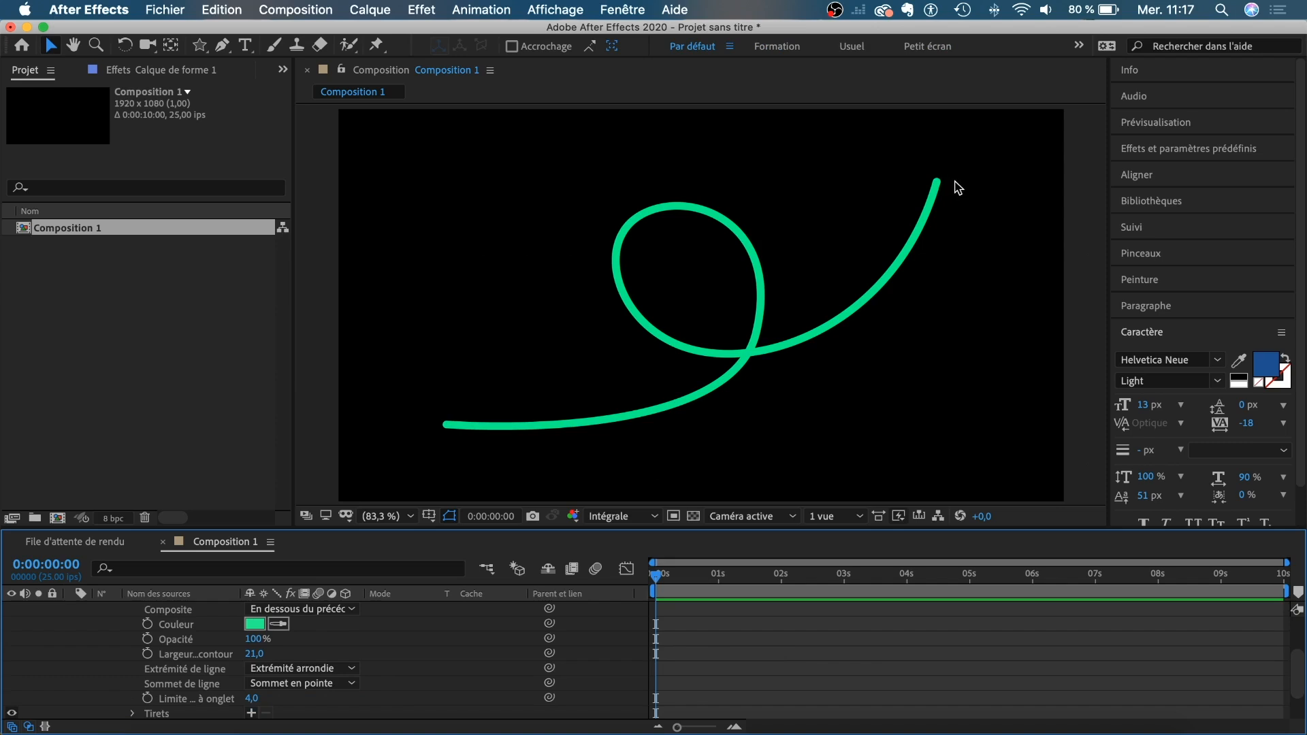
# Step: Add a Réduire les tracés operation to the shape layer's contents and collapse the Forme 1 group
pyautogui.scroll(5, 174, 671)
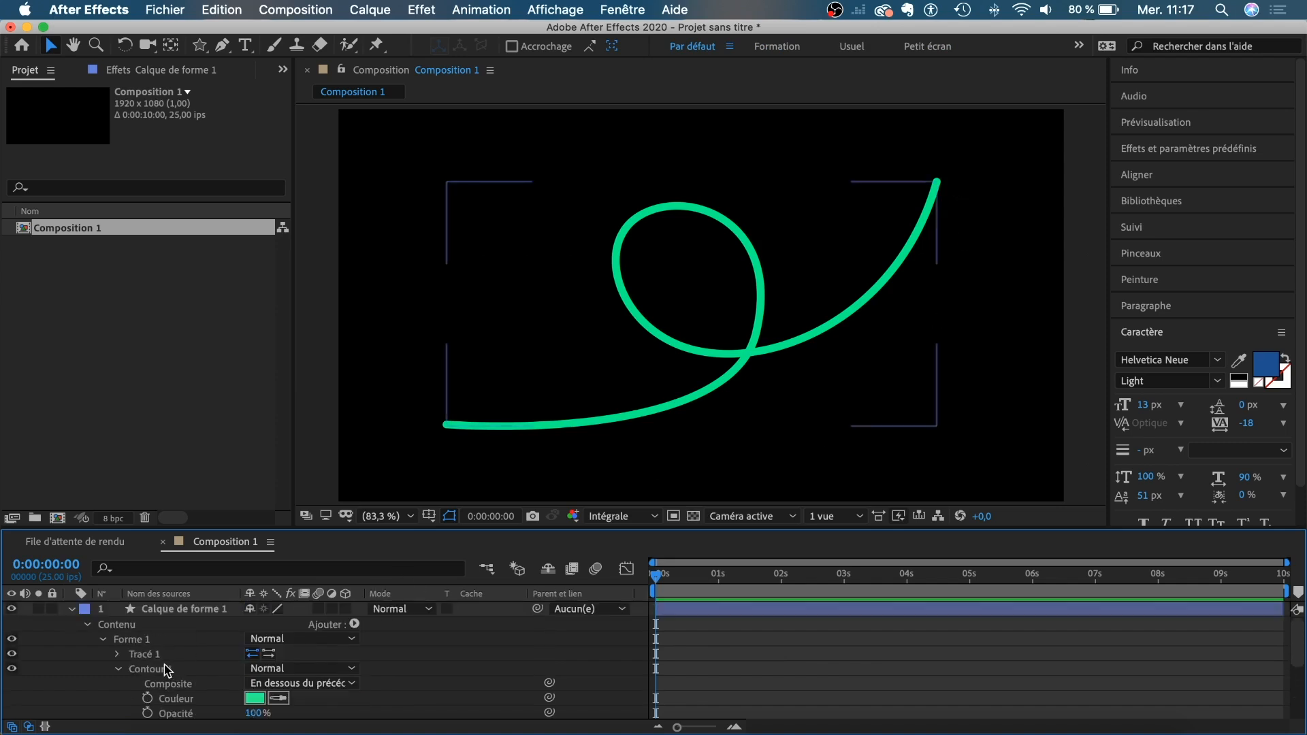
pyautogui.click(118, 669)
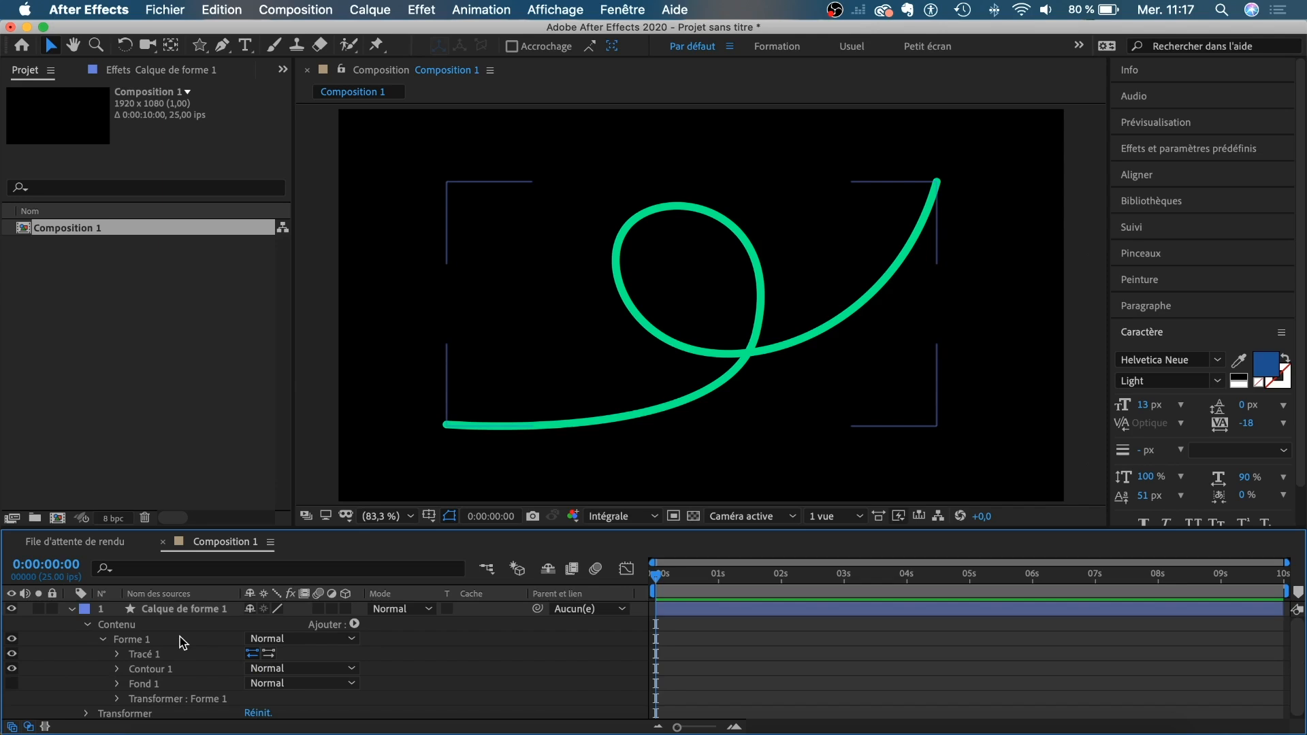
pyautogui.click(355, 625)
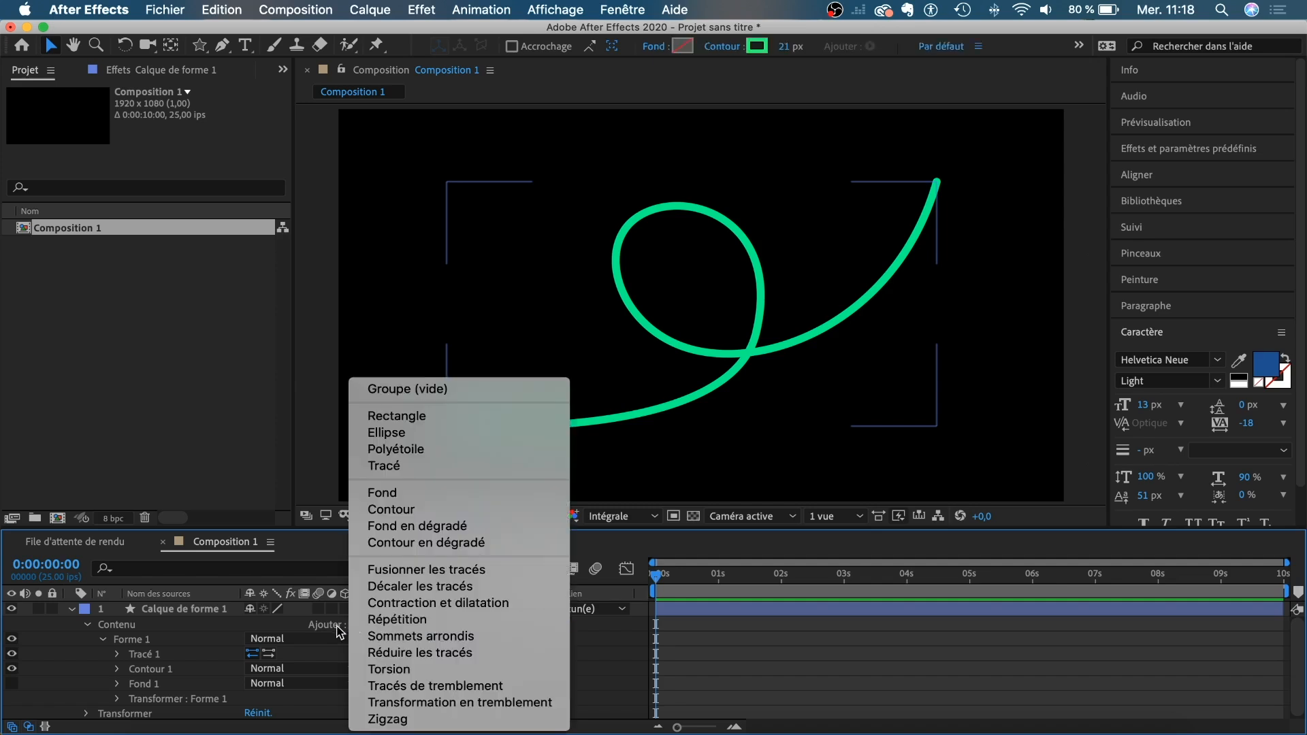
pyautogui.click(434, 653)
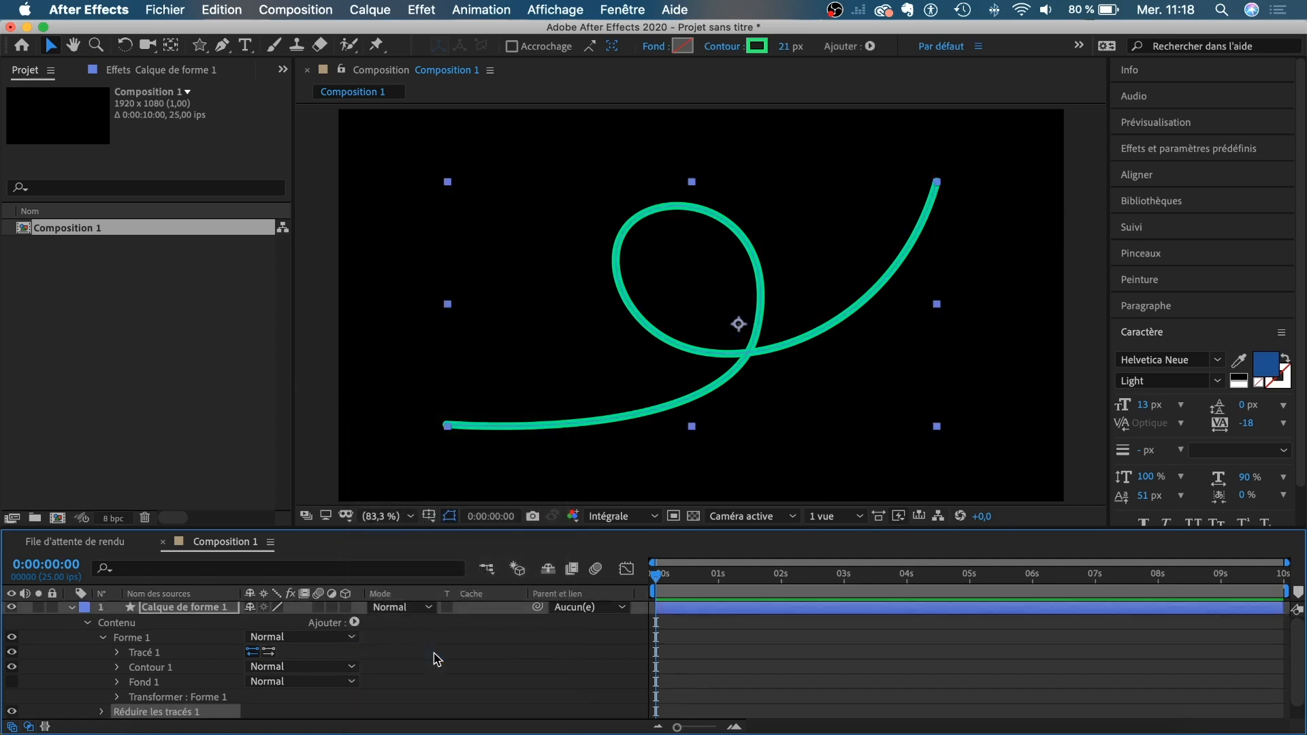
pyautogui.scroll(-1, 133, 674)
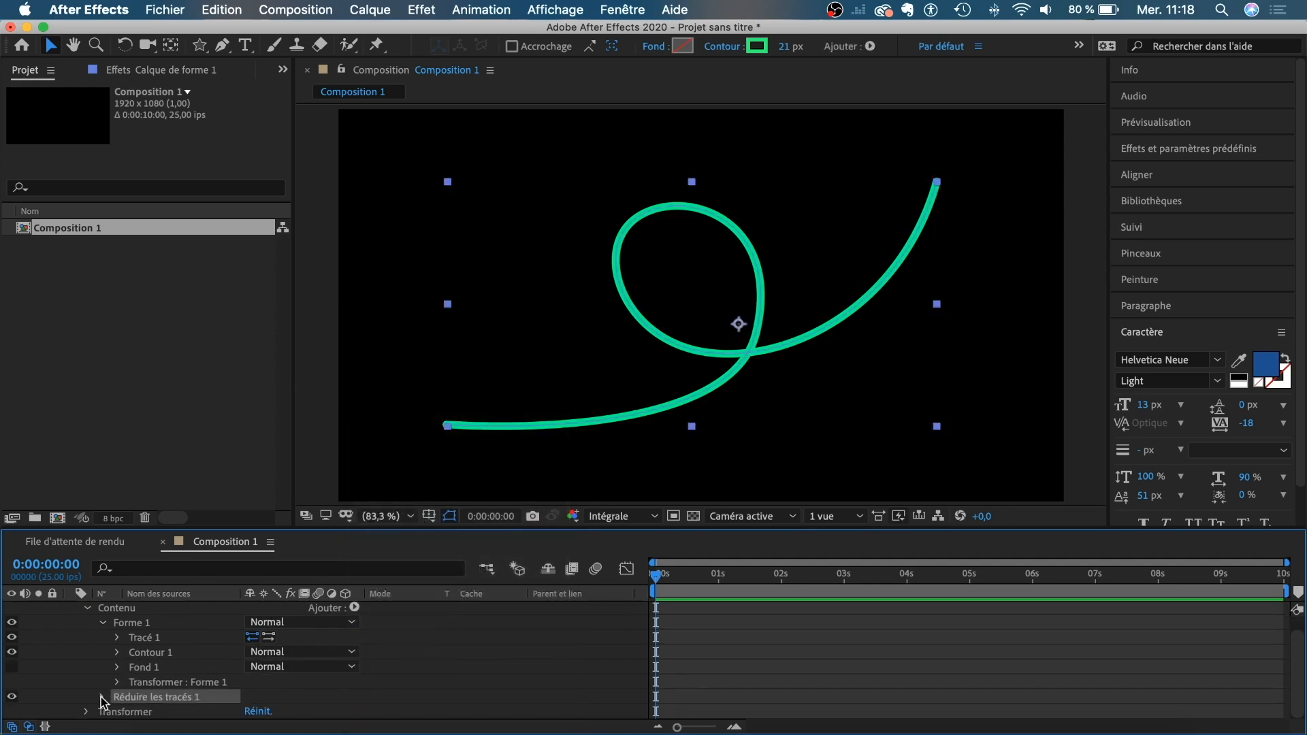
pyautogui.scroll(1, 102, 697)
pyautogui.scroll(-1, 102, 698)
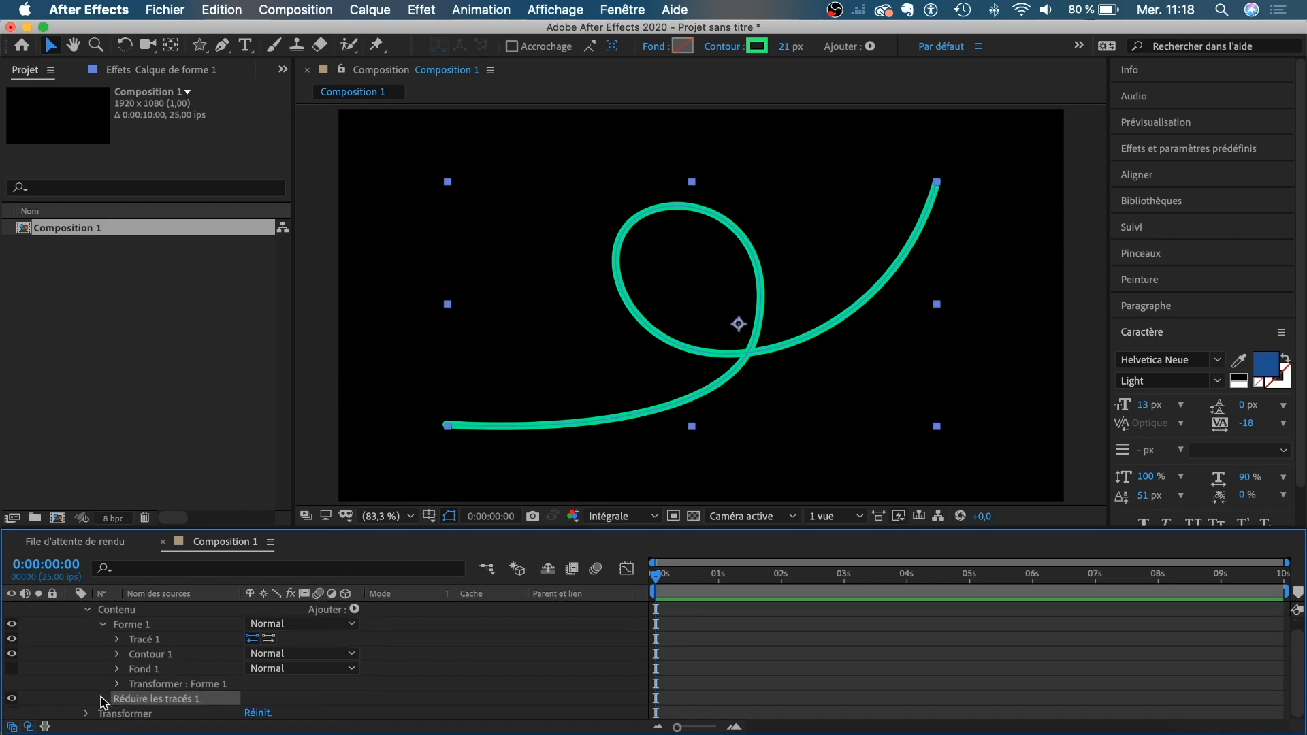
pyautogui.click(102, 626)
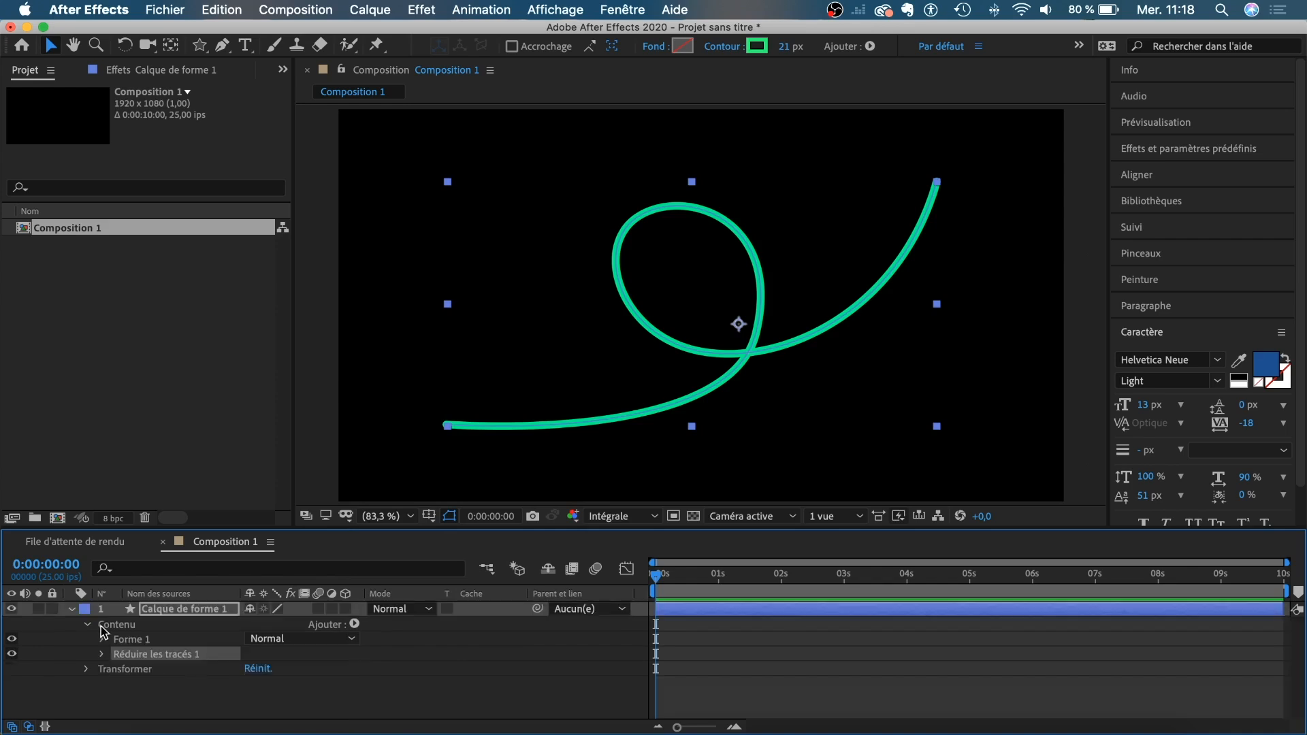
# Step: Duplicate the Forme 1 group within the shape layer
pyautogui.click(143, 640)
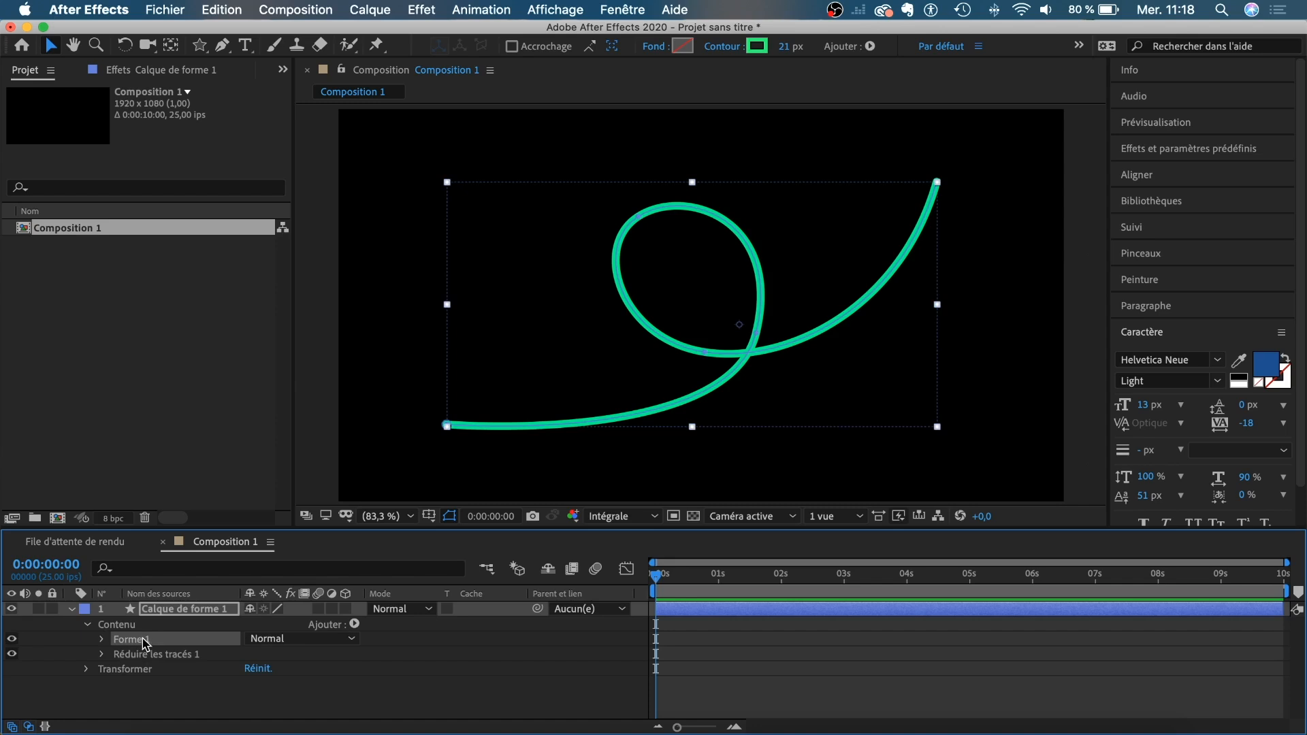
pyautogui.hotkey('ctrl', 'd')
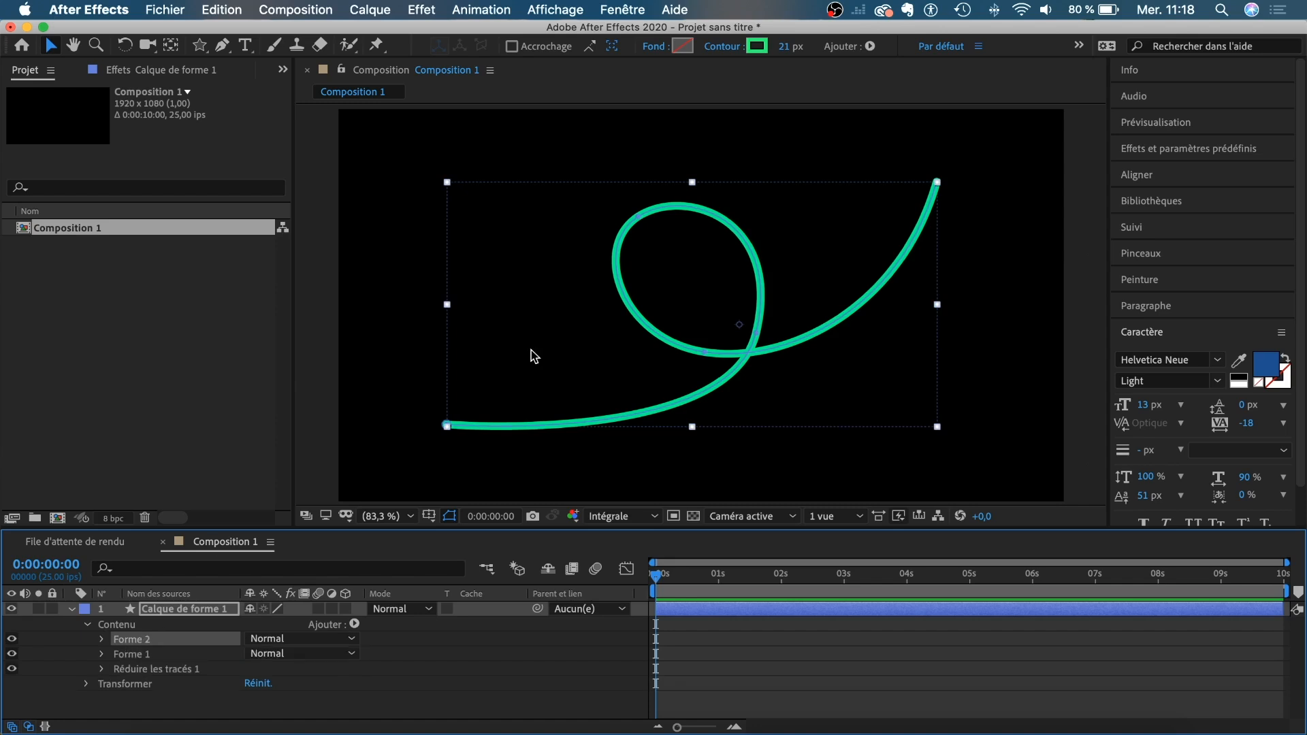
pyautogui.click(724, 343)
pyautogui.moveTo(724, 343); pyautogui.dragTo(709, 325)
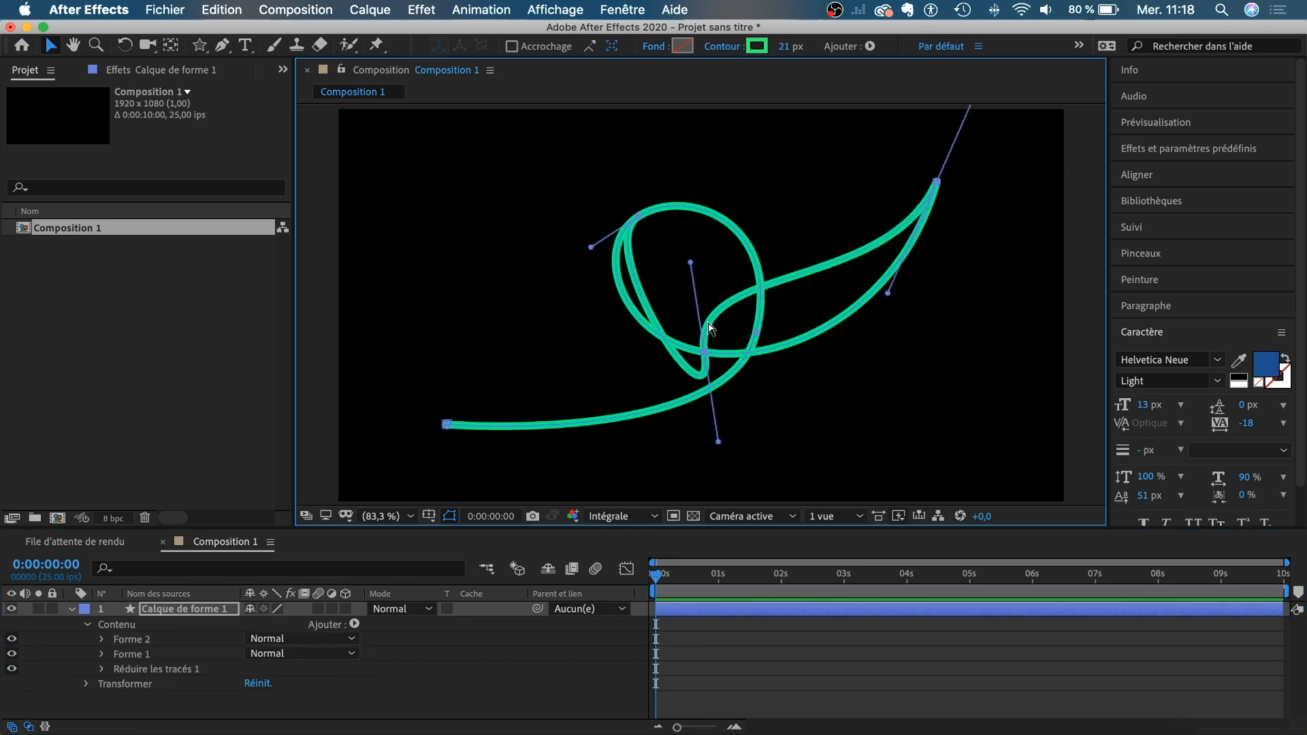
pyautogui.press('super+z')
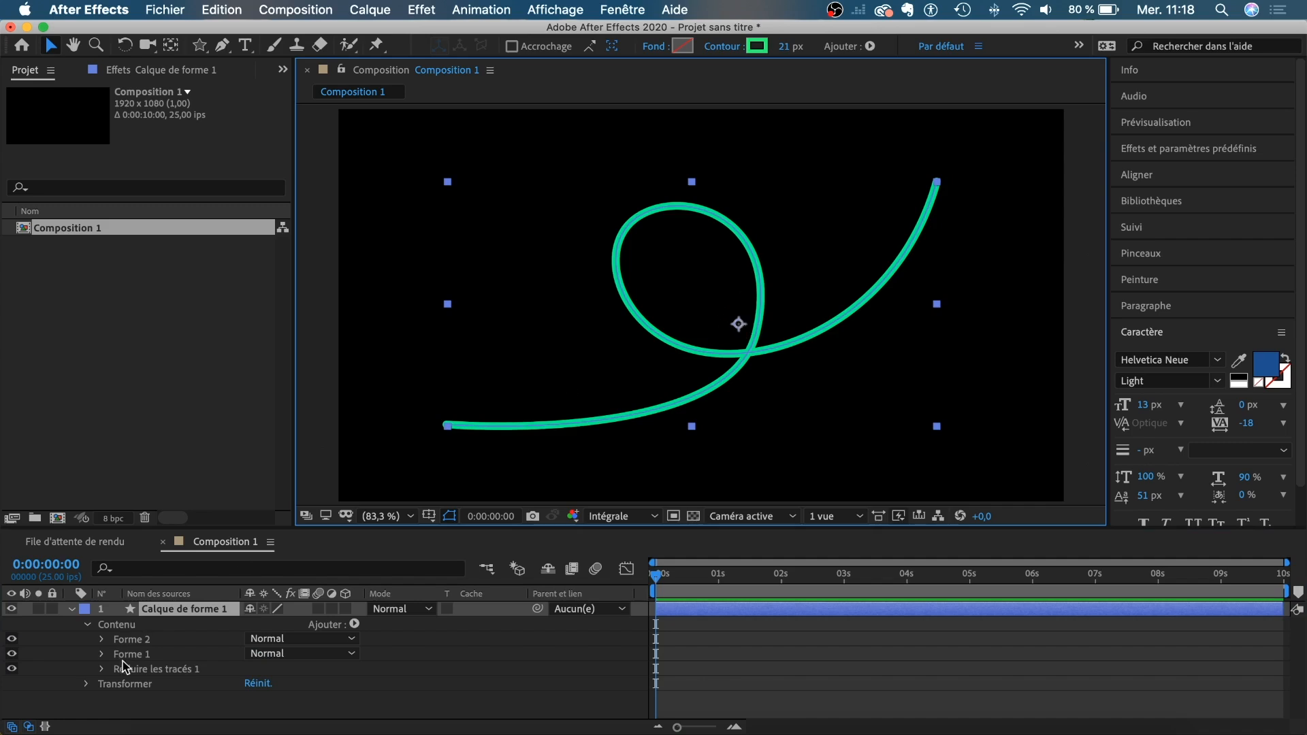
# Step: Move the Forme 2 path up and left on the canvas, offset from the original loop, and deselect it
pyautogui.click(136, 638)
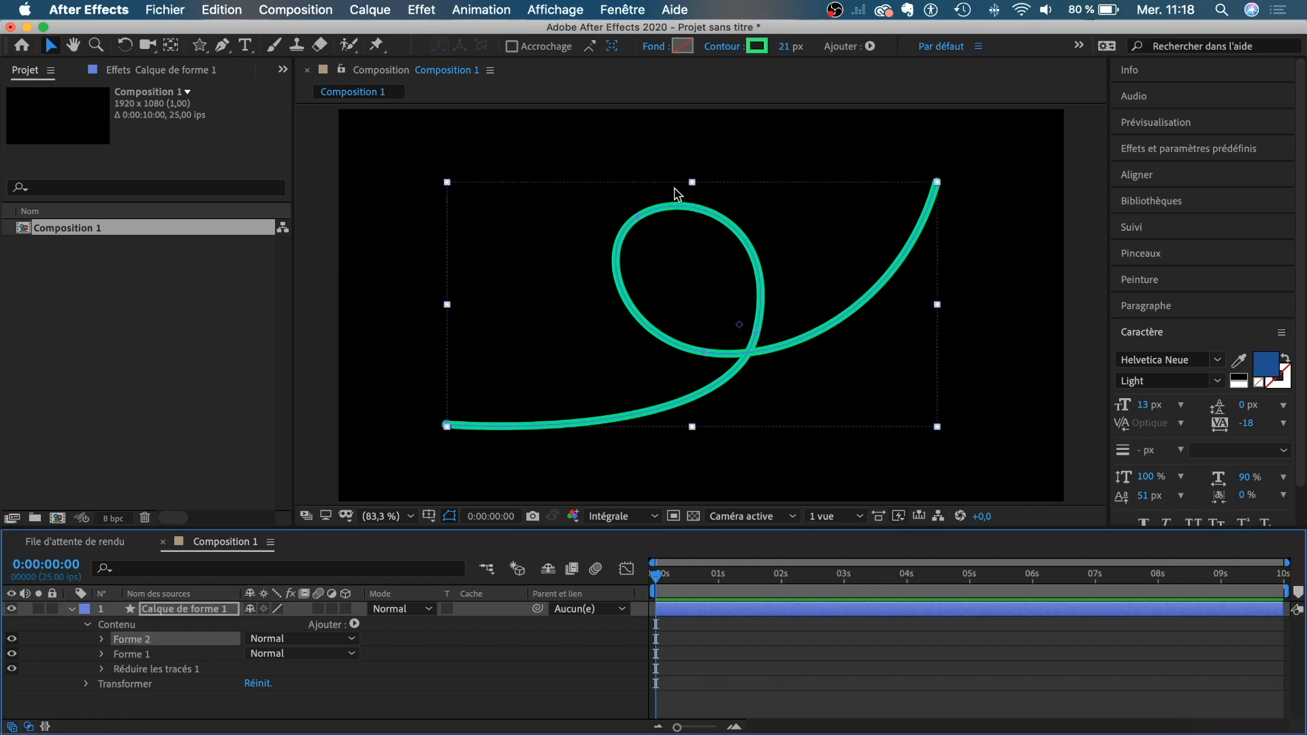
pyautogui.moveTo(742, 331); pyautogui.dragTo(687, 273)
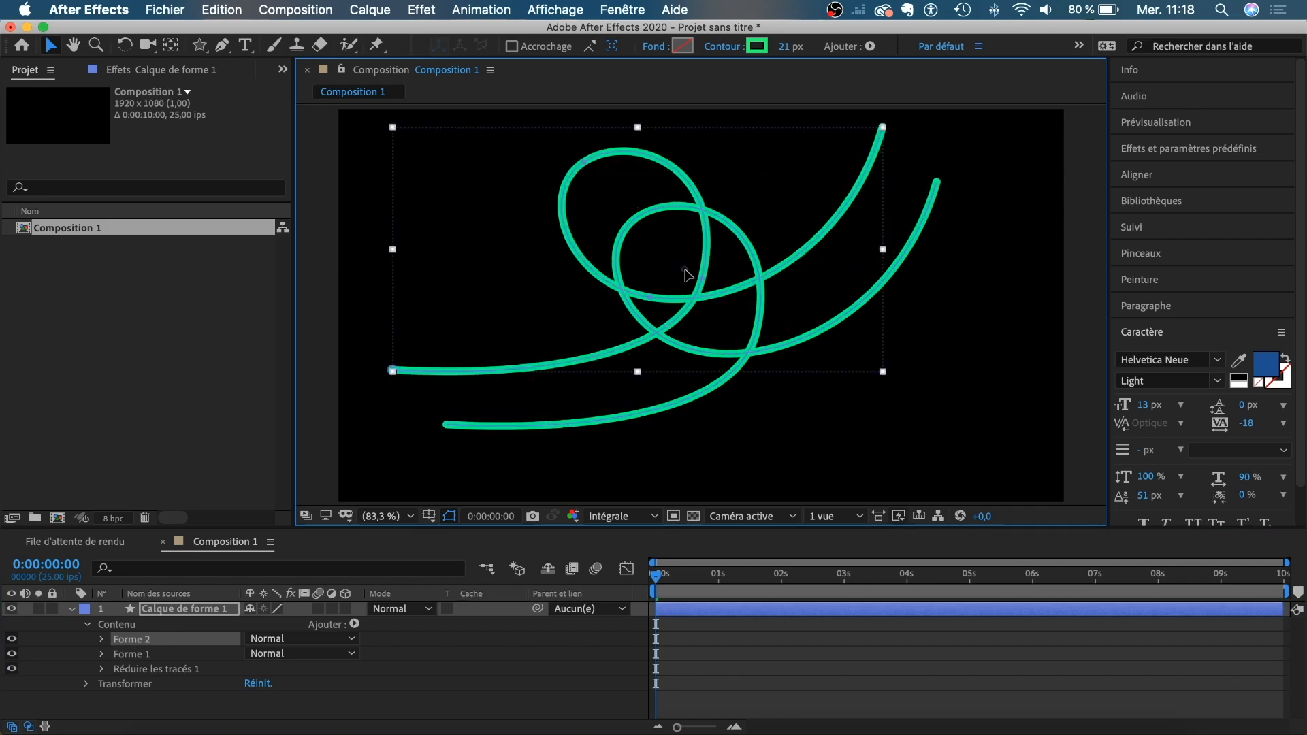
pyautogui.click(706, 676)
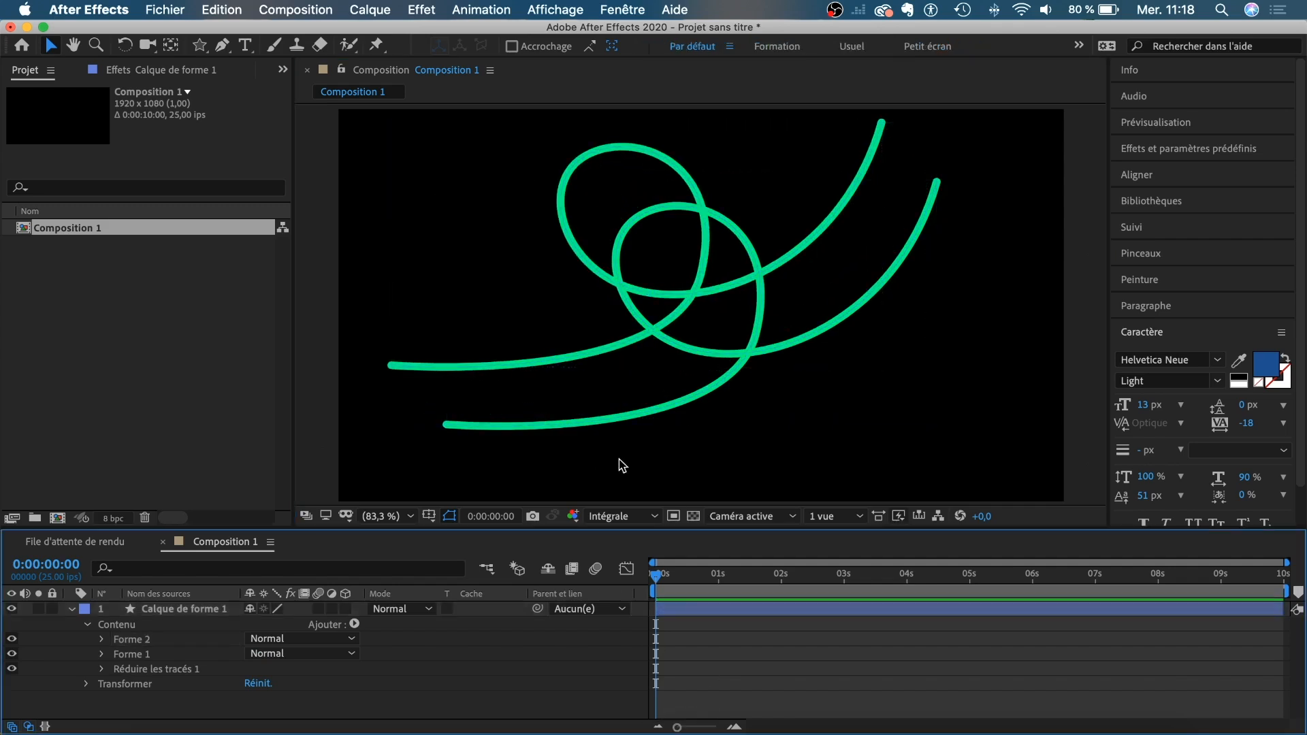
# Step: Try varying the Fin value of the layer-level Réduire les tracés 1 to see how it trims both strokes
pyautogui.click(102, 673)
pyautogui.click(100, 654)
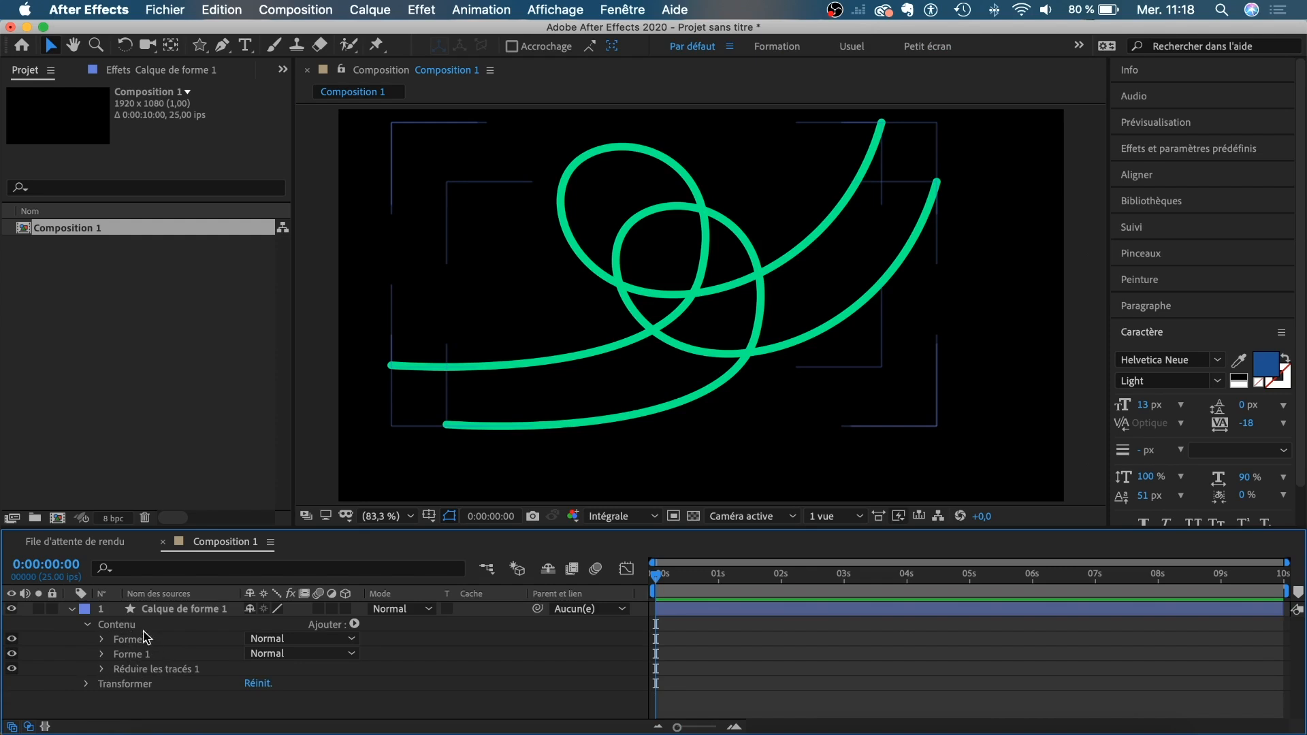
pyautogui.click(102, 670)
pyautogui.moveTo(256, 682)
pyautogui.mouseDown()
pyautogui.moveTo(208, 682)
pyautogui.moveTo(269, 683)
pyautogui.mouseUp()
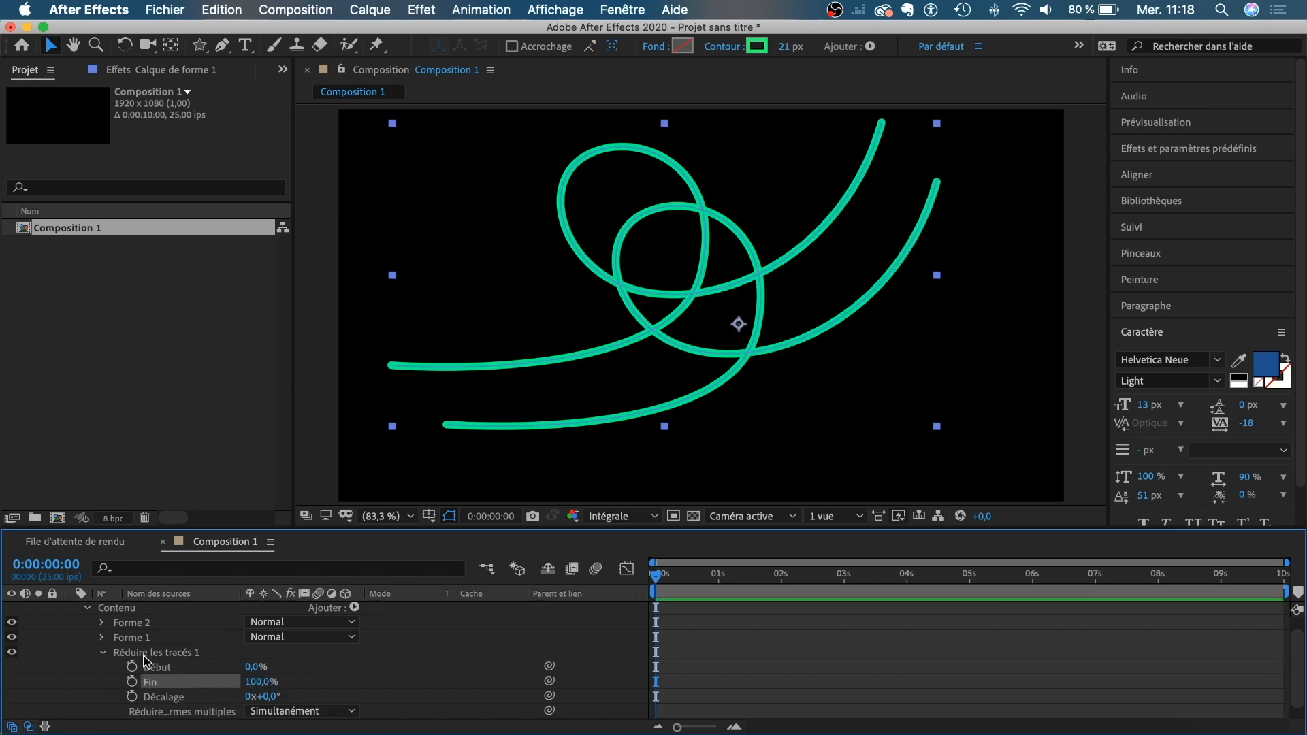
# Step: Move Réduire les tracés 1 from the layer's contents into the Forme 1 group
pyautogui.click(102, 653)
pyautogui.click(152, 670)
pyautogui.moveTo(151, 670); pyautogui.dragTo(150, 657)
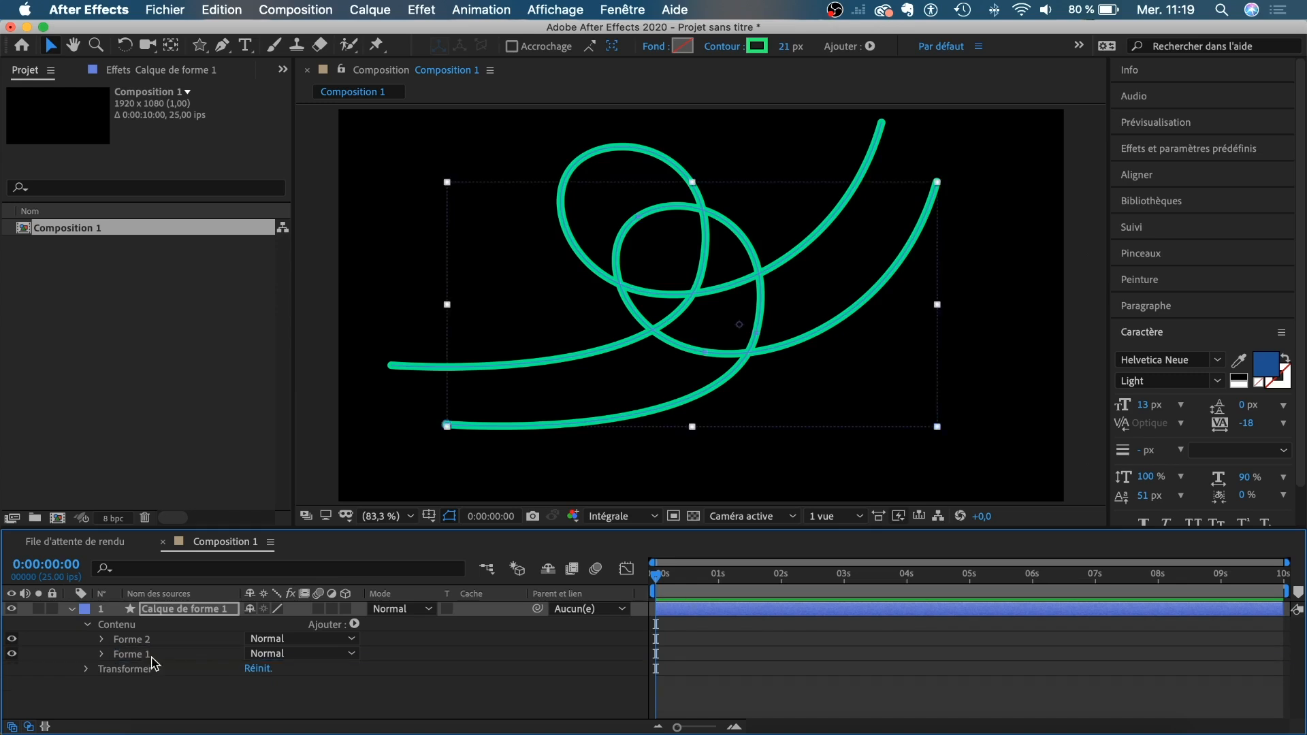
# Step: Try varying Fin of Réduire les tracés 1 inside Forme 1 to see which stroke it trims
pyautogui.click(101, 655)
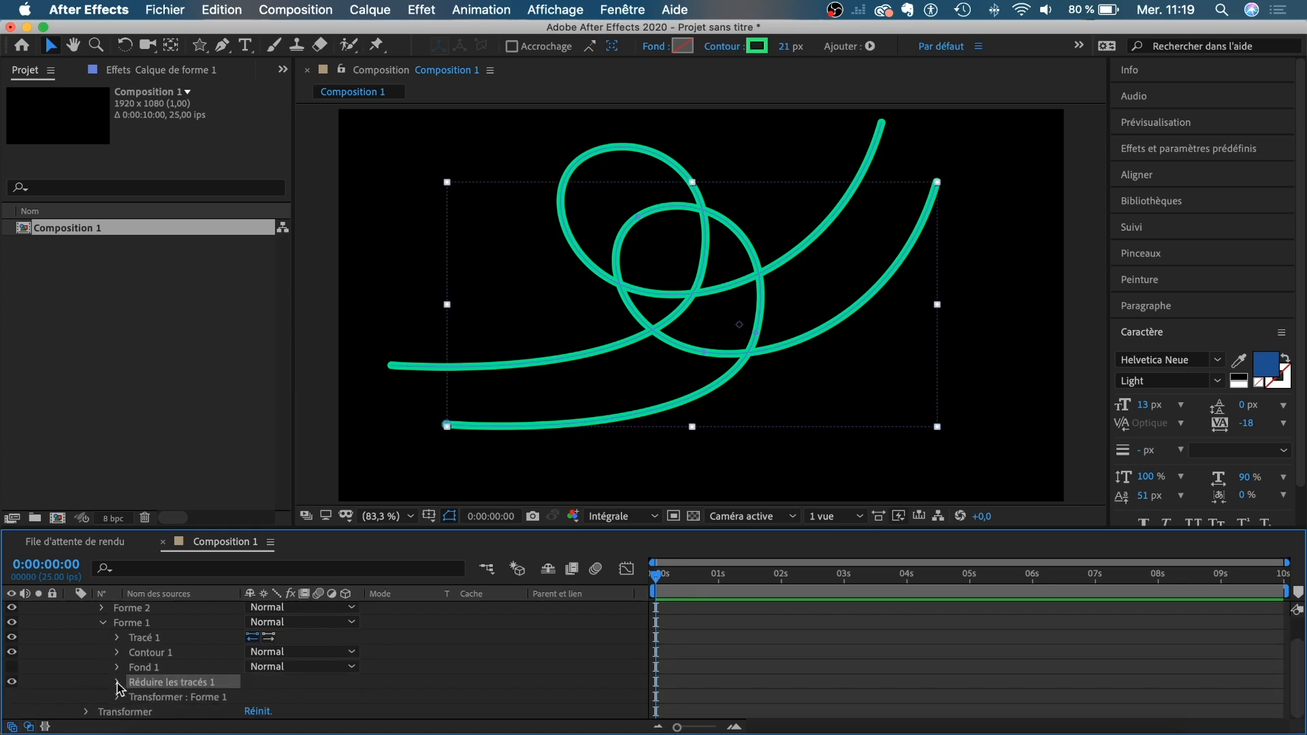
pyautogui.click(117, 682)
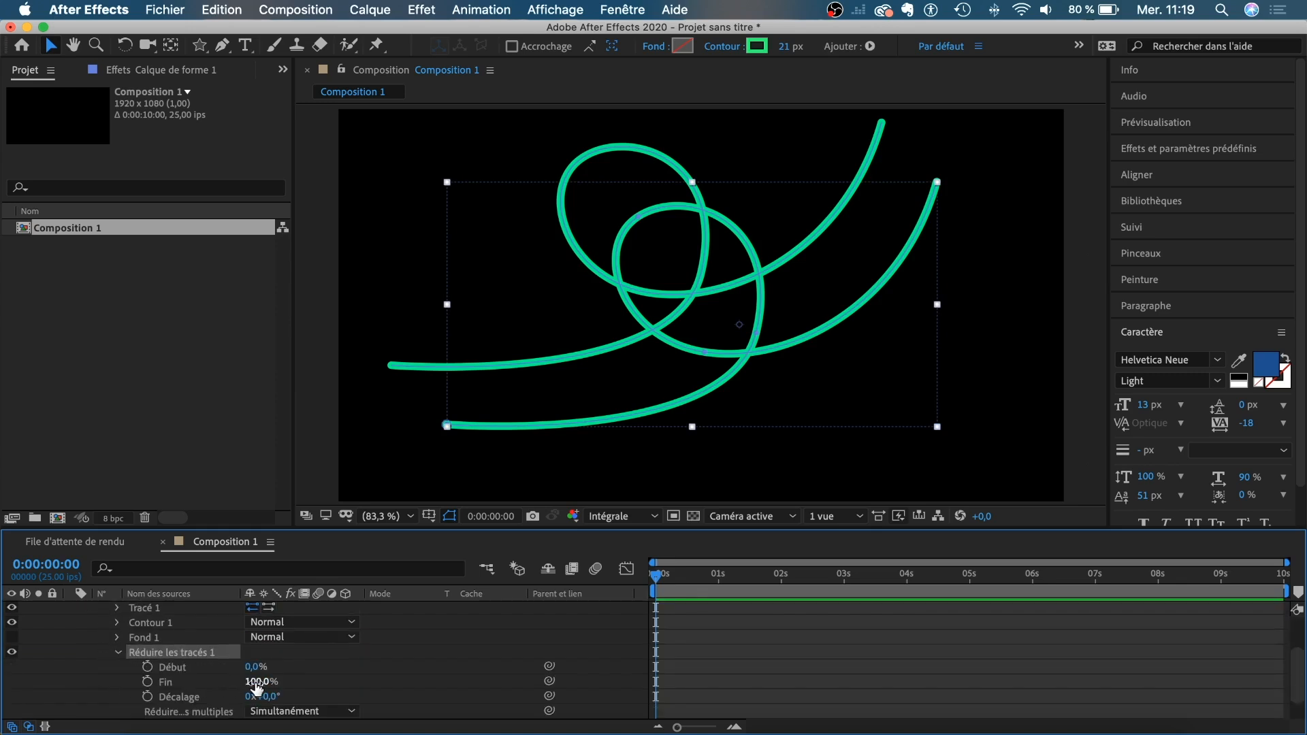
pyautogui.moveTo(257, 682)
pyautogui.mouseDown()
pyautogui.moveTo(201, 682)
pyautogui.moveTo(291, 686)
pyautogui.mouseUp()
# Step: Delete the Forme 2 group from the shape layer
pyautogui.scroll(4, 187, 659)
pyautogui.click(156, 640)
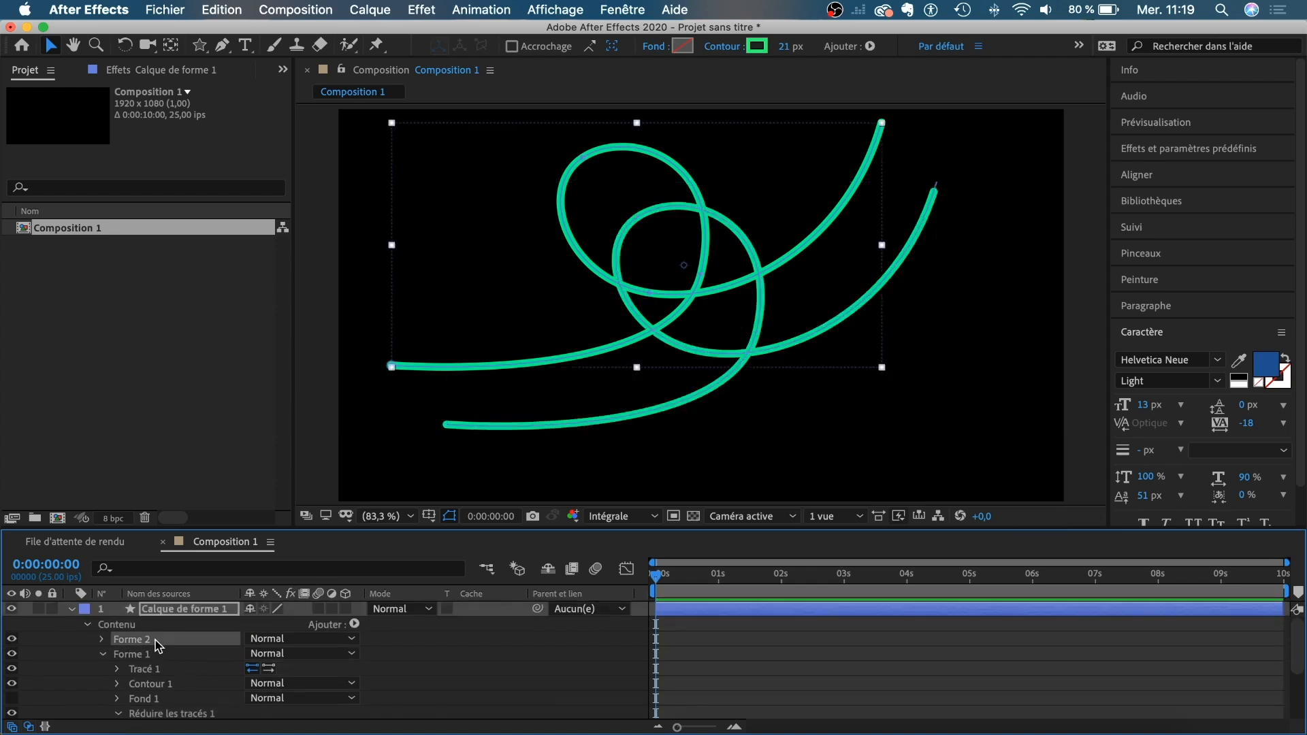
pyautogui.press('Delete')
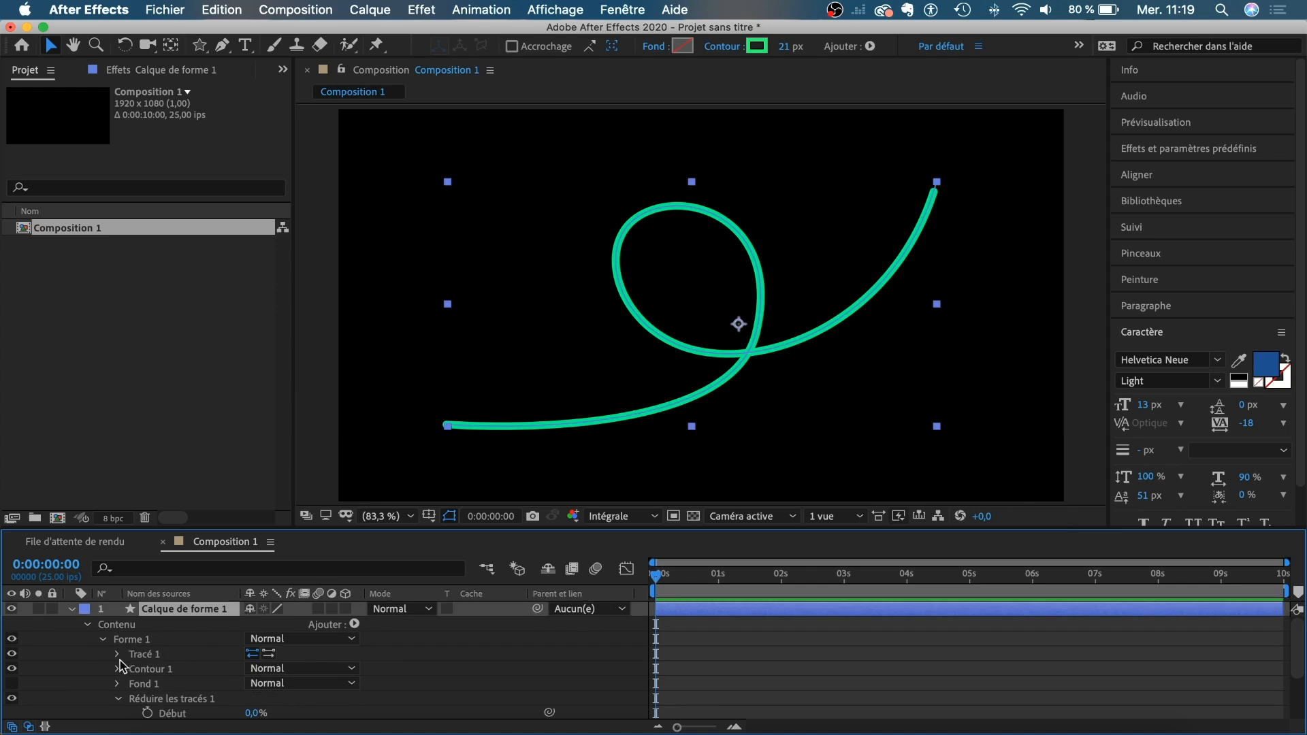
# Step: Keyframe Fin of Réduire les tracés 1 from 0% at the start to 100% at about 2 seconds
pyautogui.scroll(-3, 117, 684)
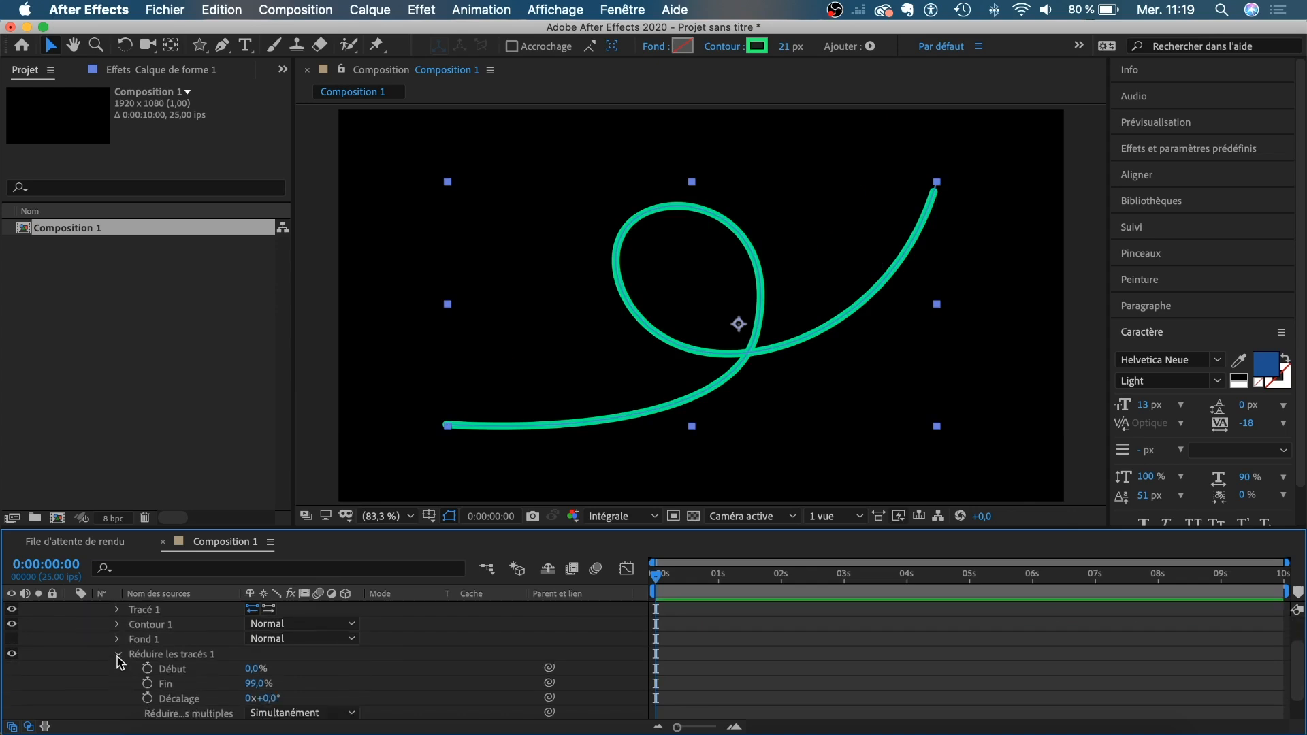
pyautogui.scroll(-1, 120, 660)
pyautogui.scroll(-1, 125, 652)
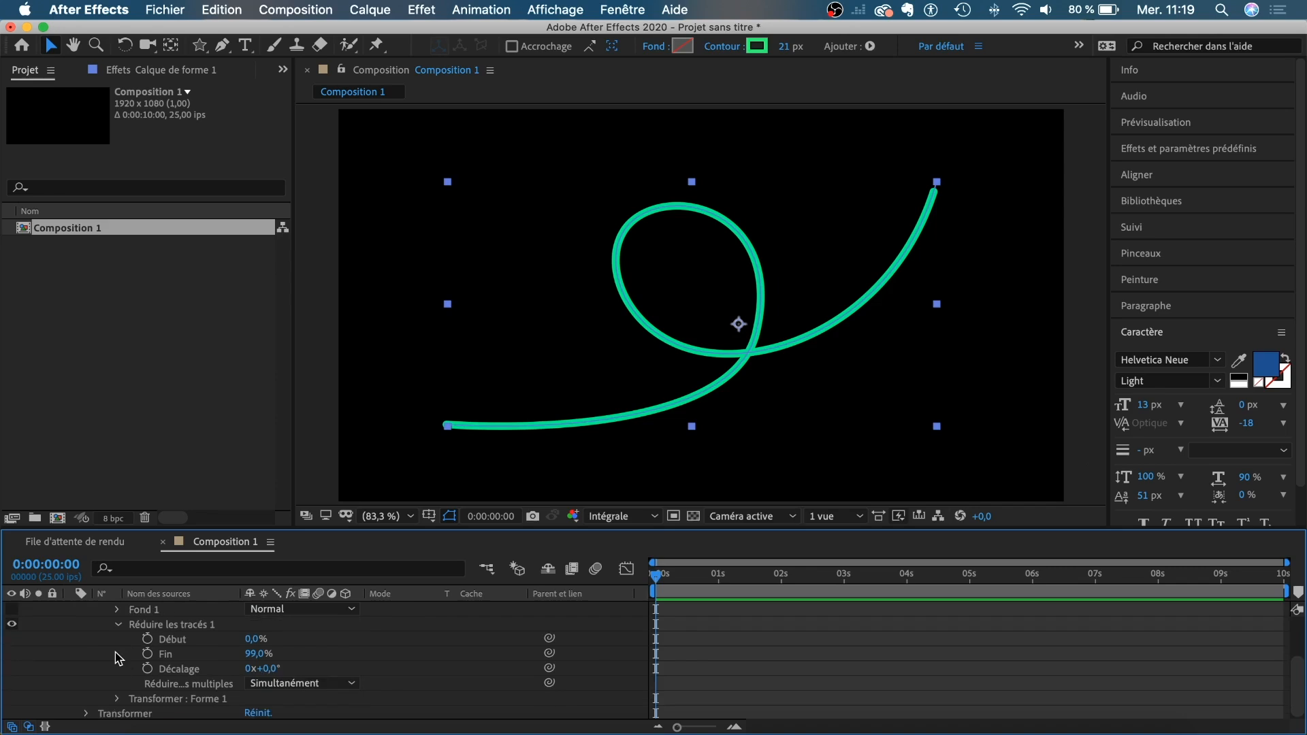
pyautogui.click(253, 652)
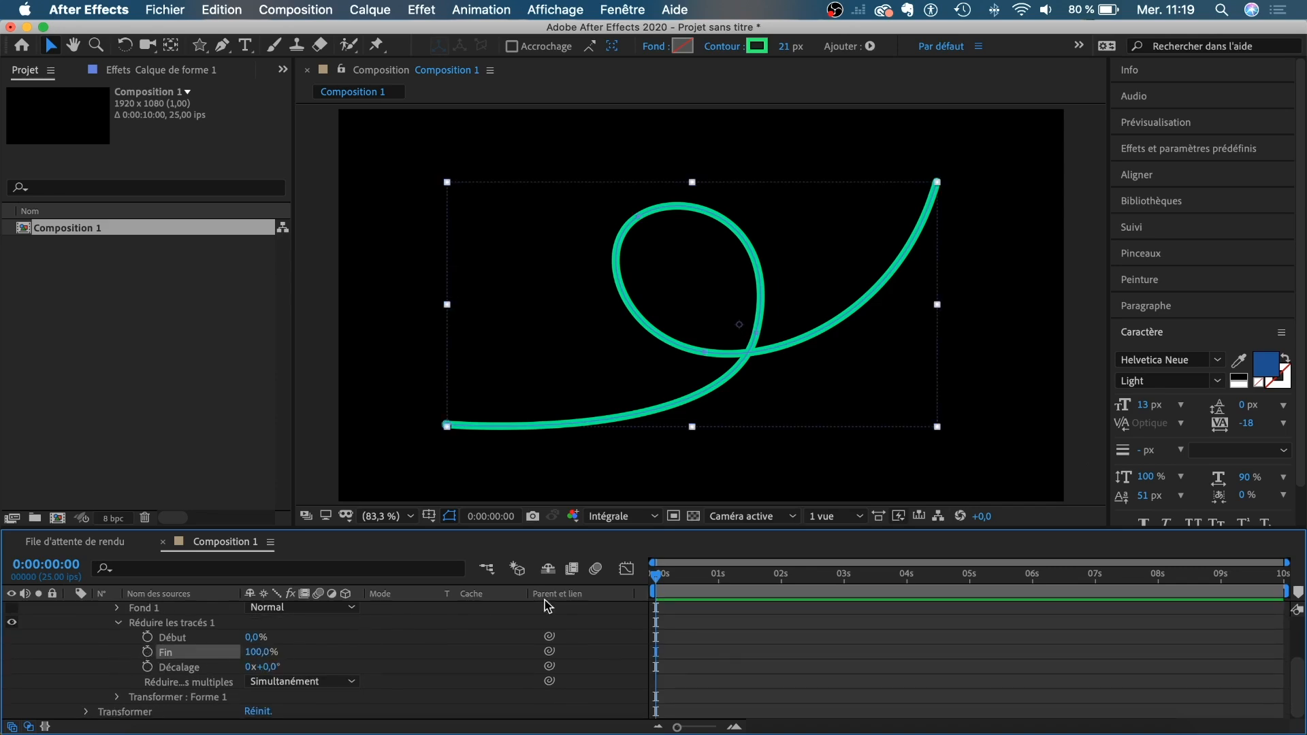
pyautogui.click(147, 652)
pyautogui.moveTo(664, 653); pyautogui.dragTo(784, 656)
pyautogui.moveTo(256, 657); pyautogui.dragTo(54, 640)
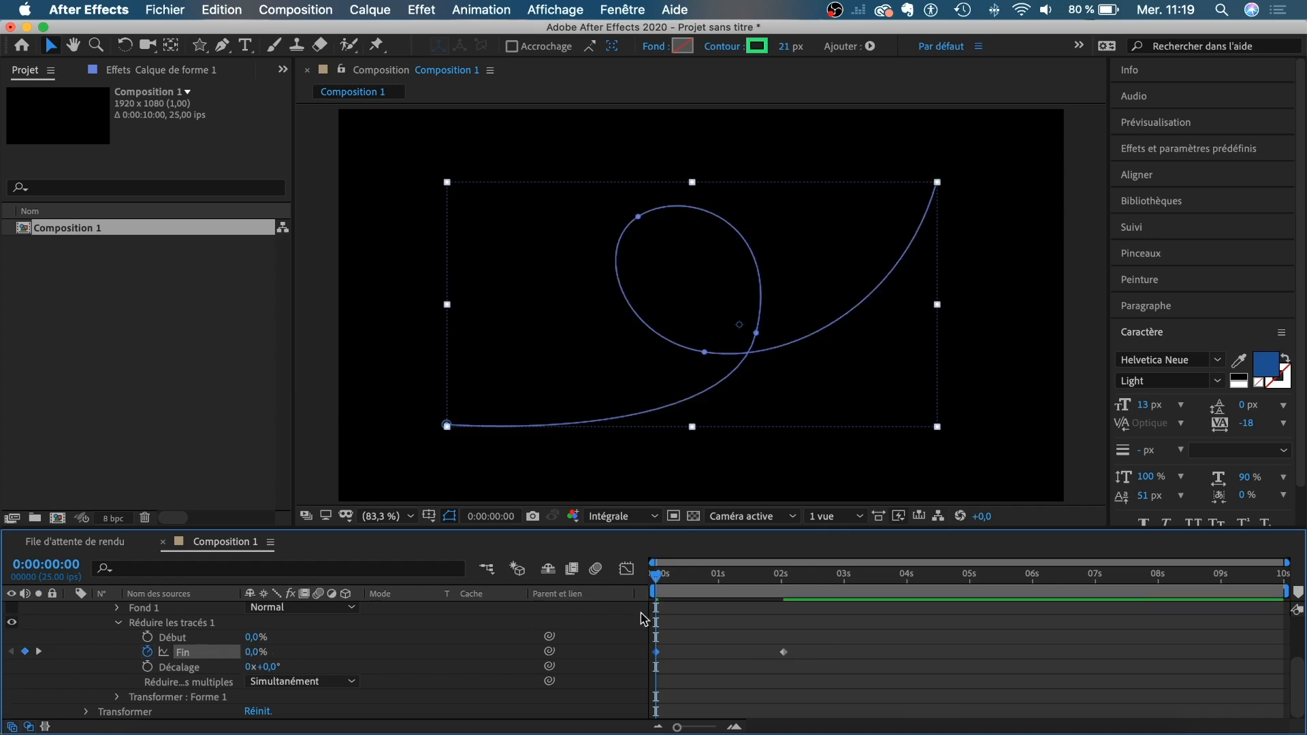
# Step: Preview the stroke's drawing animation and scrub to about frame 16
pyautogui.press('space')
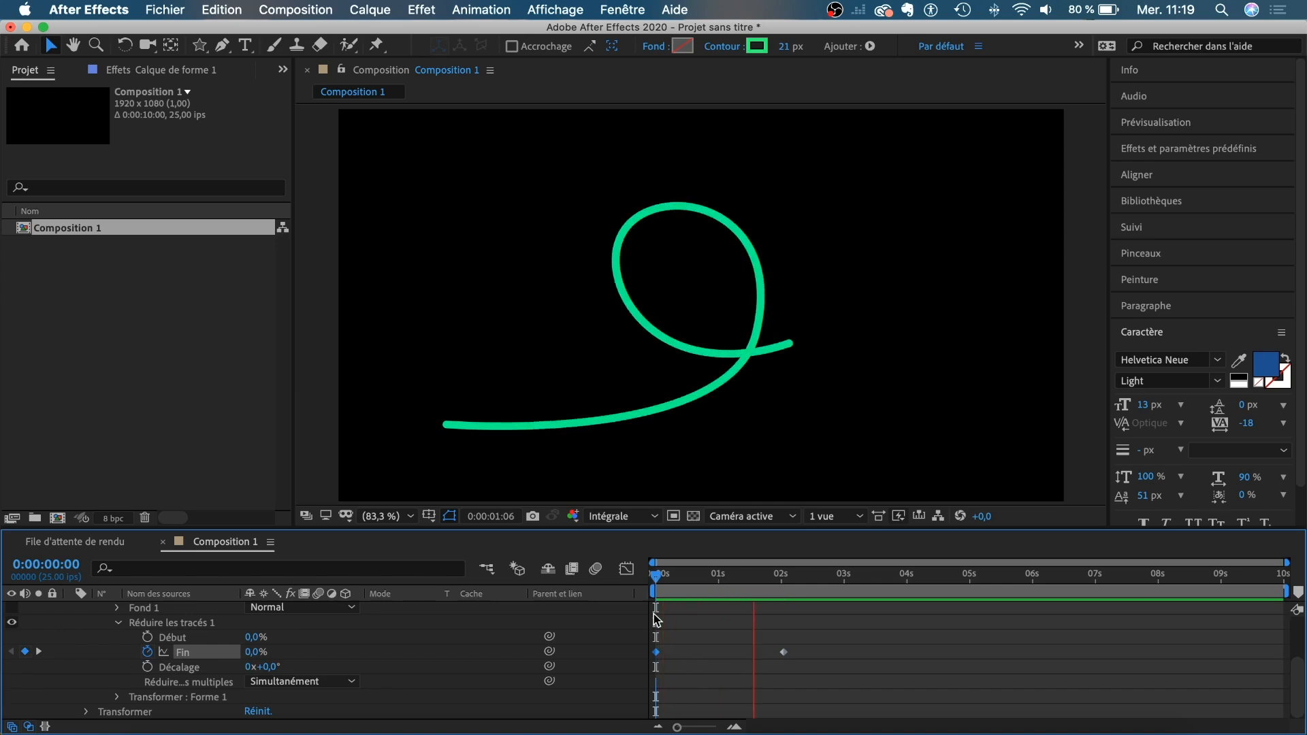
pyautogui.click(658, 580)
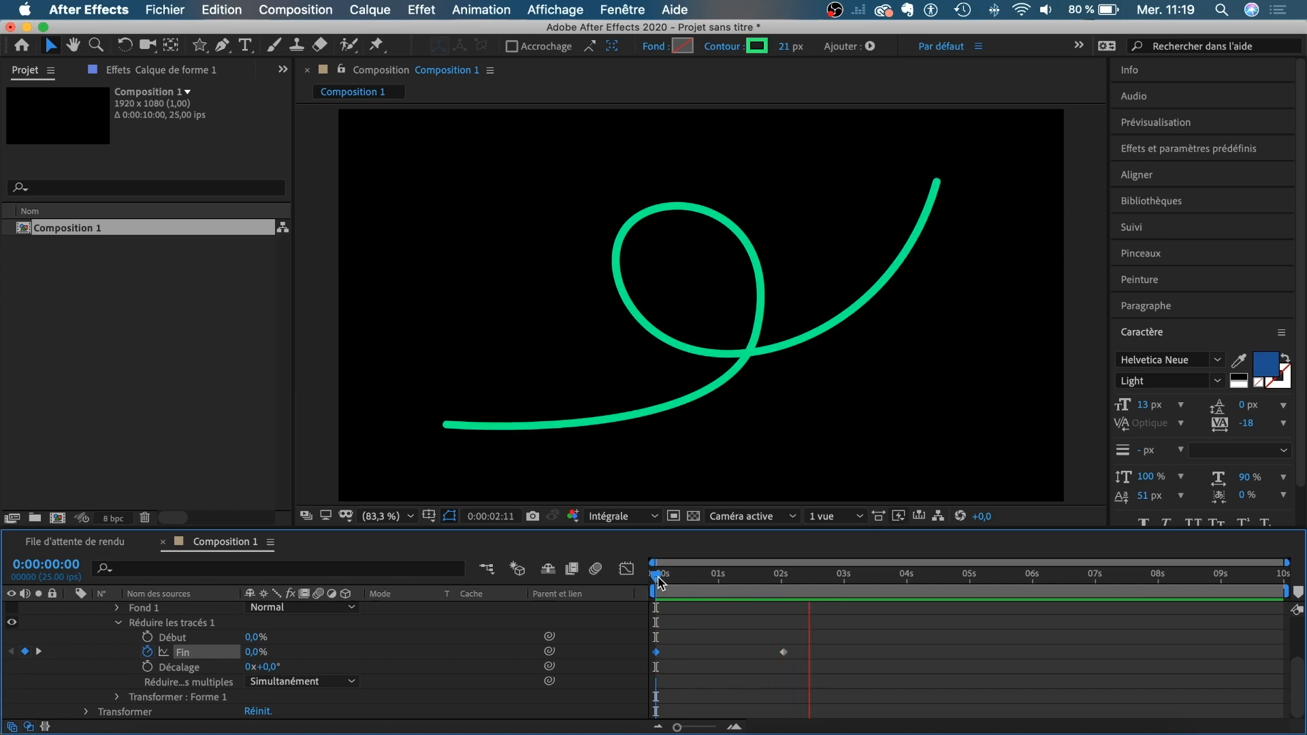
pyautogui.moveTo(658, 580); pyautogui.dragTo(696, 577)
# Step: Ease both Fin keyframes and adjust their handles in the graph editor to form an S-shaped curve
pyautogui.moveTo(805, 645); pyautogui.dragTo(639, 652)
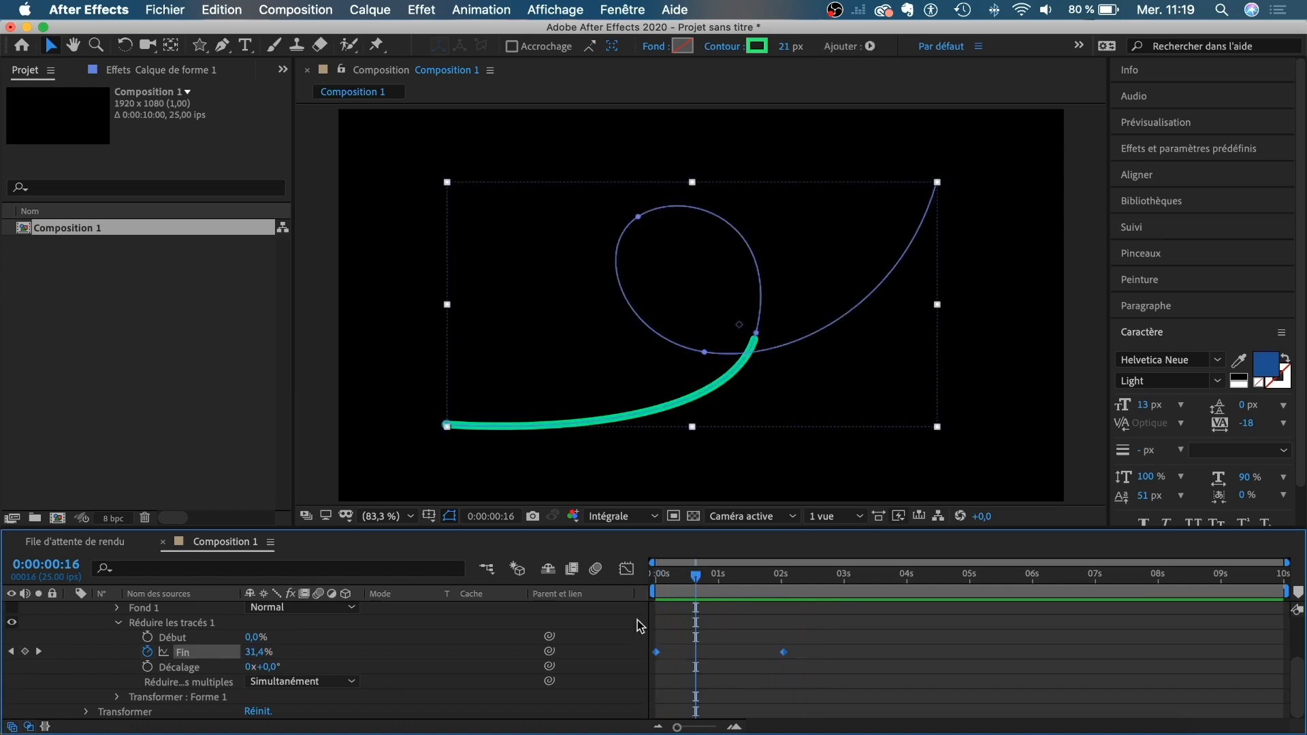
pyautogui.click(624, 567)
pyautogui.moveTo(803, 605)
pyautogui.mouseDown()
pyautogui.moveTo(633, 697)
pyautogui.moveTo(729, 689)
pyautogui.mouseUp()
pyautogui.click(1126, 708)
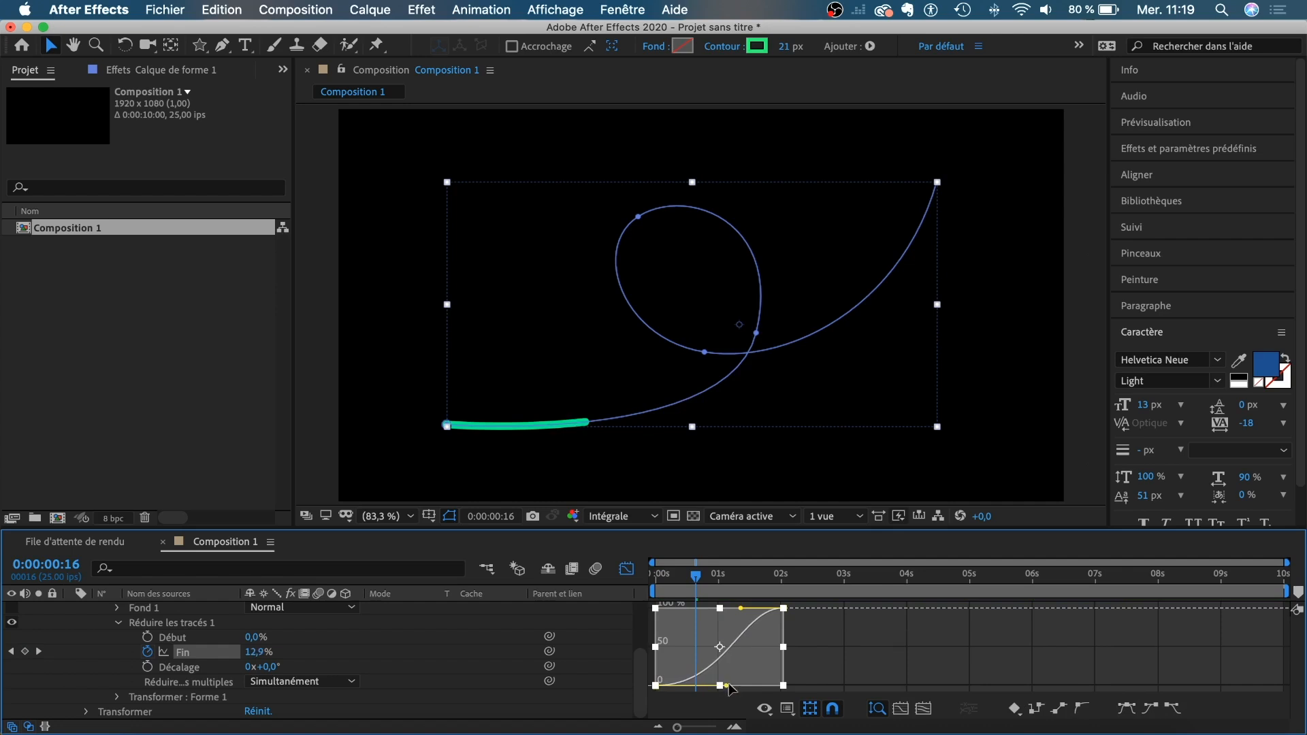
pyautogui.moveTo(743, 609); pyautogui.dragTo(712, 609)
# Step: Preview the eased animation from the start, return to the keyframe view and scrub through the first two seconds
pyautogui.click(656, 575)
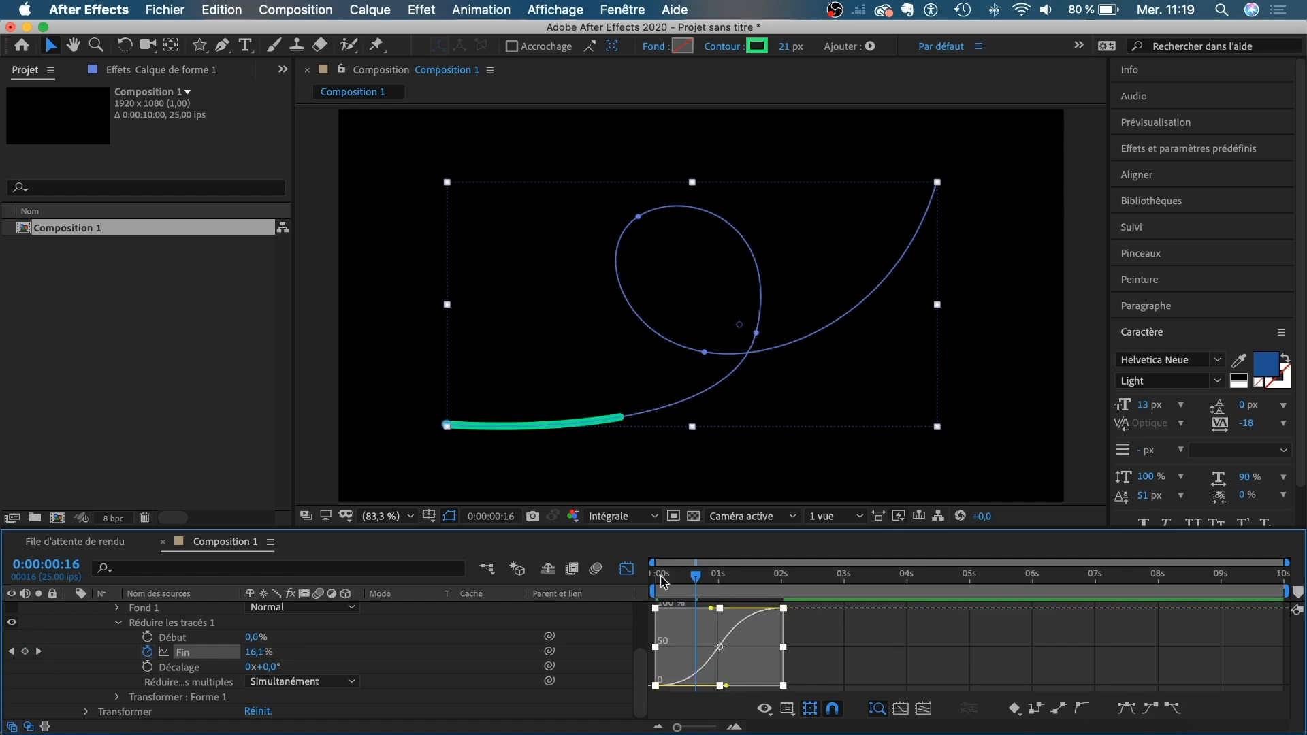
pyautogui.press('space')
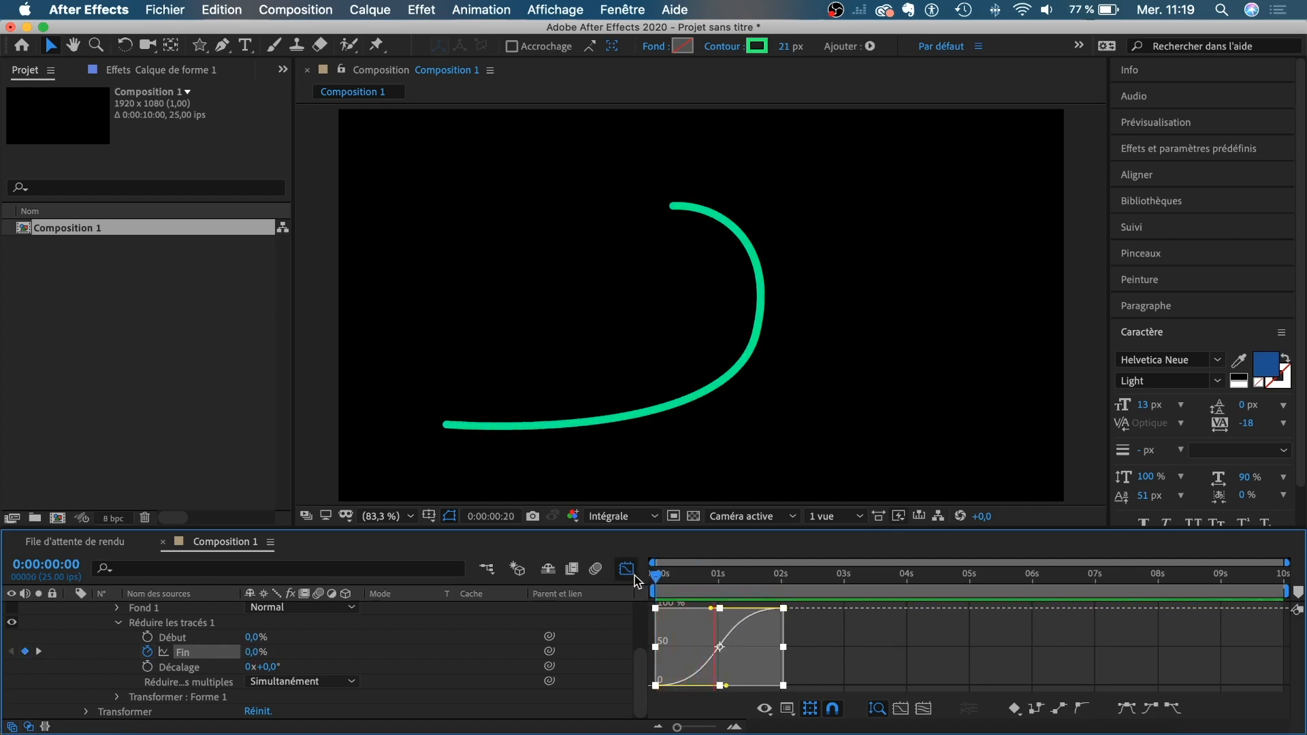
pyautogui.click(657, 575)
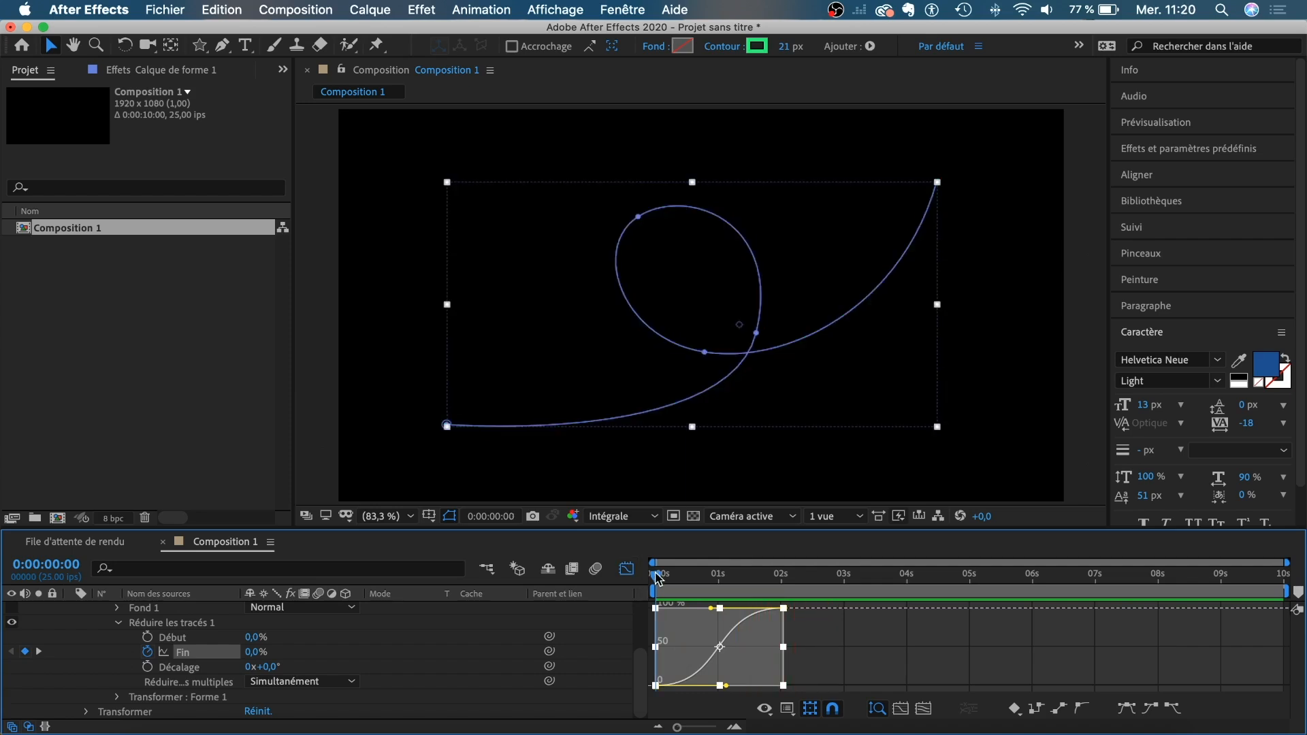
pyautogui.press('space')
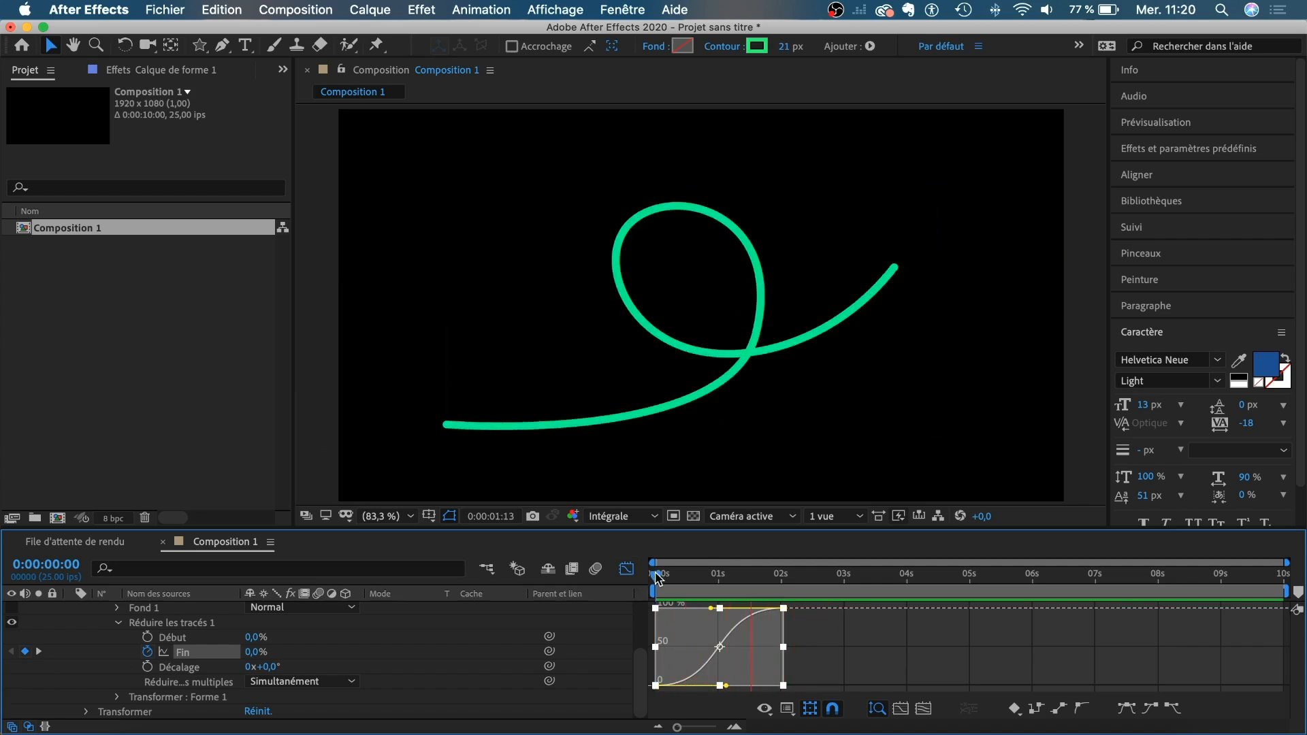
pyautogui.click(657, 576)
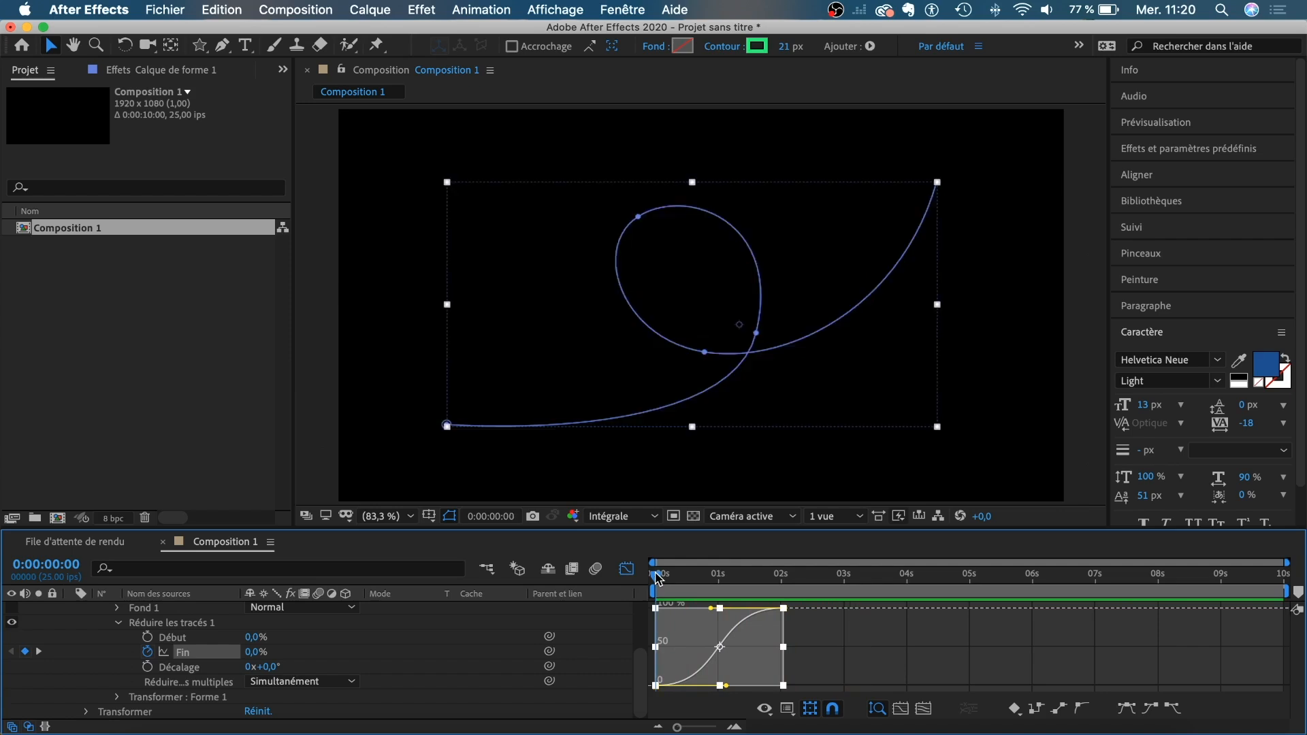
pyautogui.click(627, 568)
pyautogui.click(765, 632)
pyautogui.moveTo(654, 575); pyautogui.dragTo(787, 577)
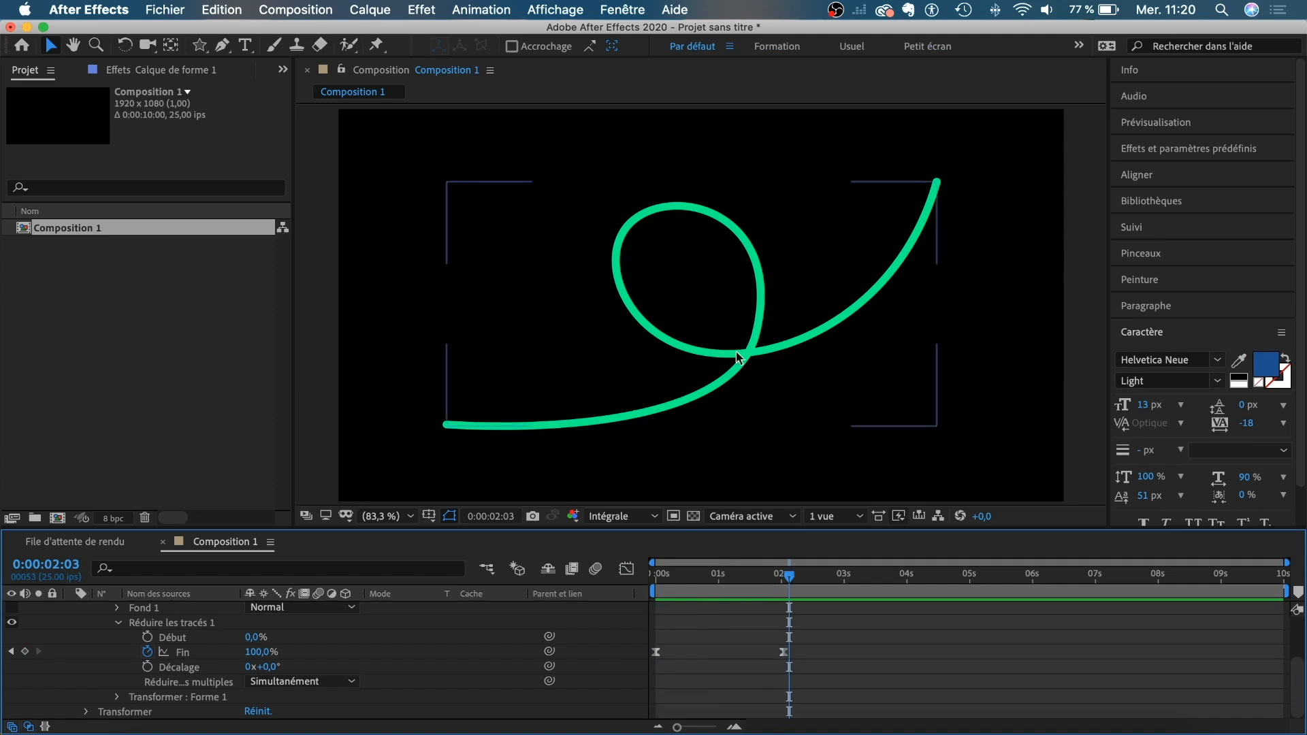
pyautogui.moveTo(673, 575); pyautogui.dragTo(684, 580)
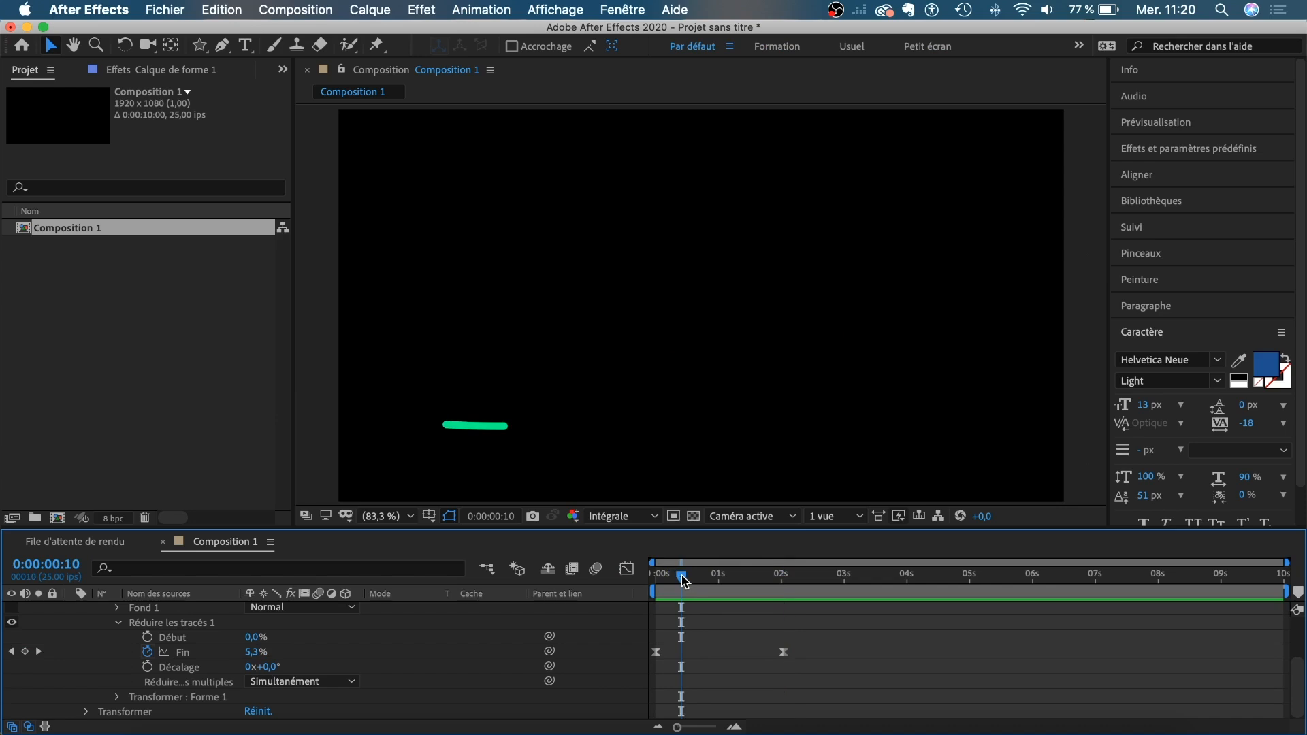
# Step: Undo the easing applied to the Fin keyframes
pyautogui.press('super+z')
pyautogui.press('super+z')
pyautogui.press('super+z')
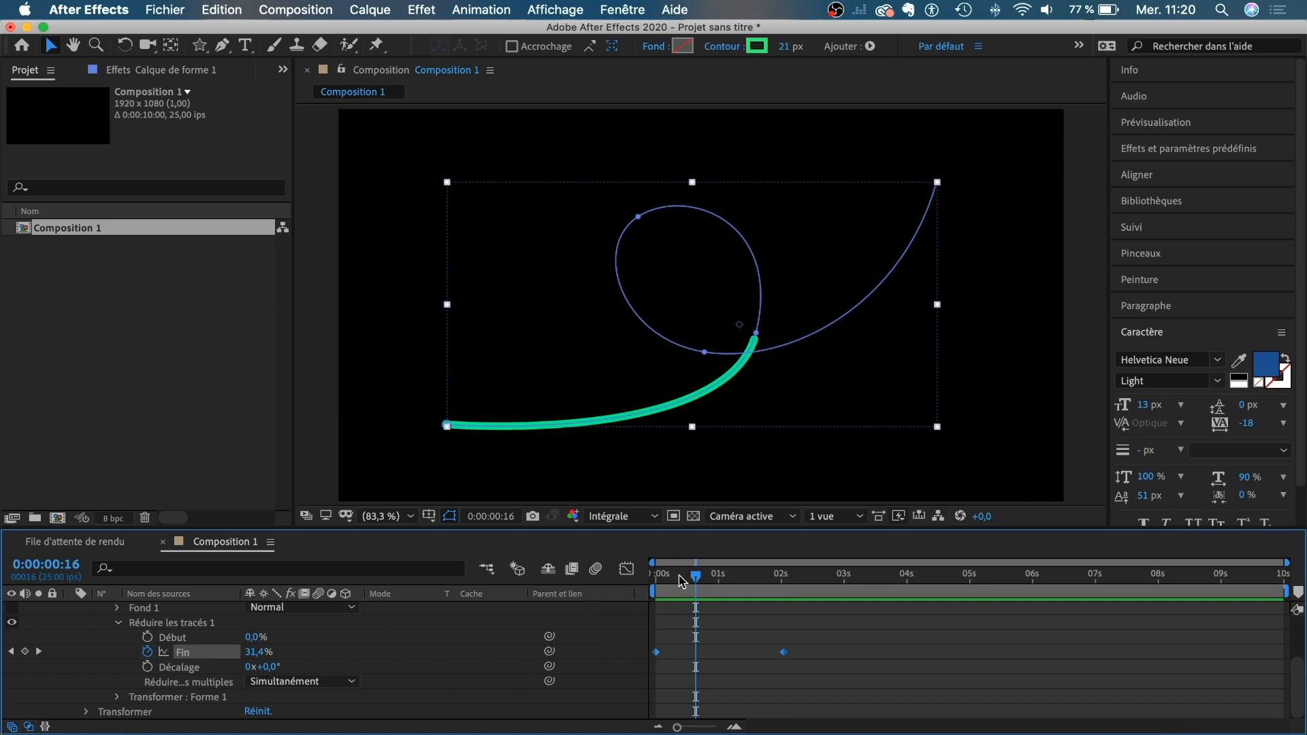
# Step: Keyframe Début of Réduire les tracés 1 from 0% at the start to 100% at 0:00:02:01
pyautogui.moveTo(695, 576); pyautogui.dragTo(651, 578)
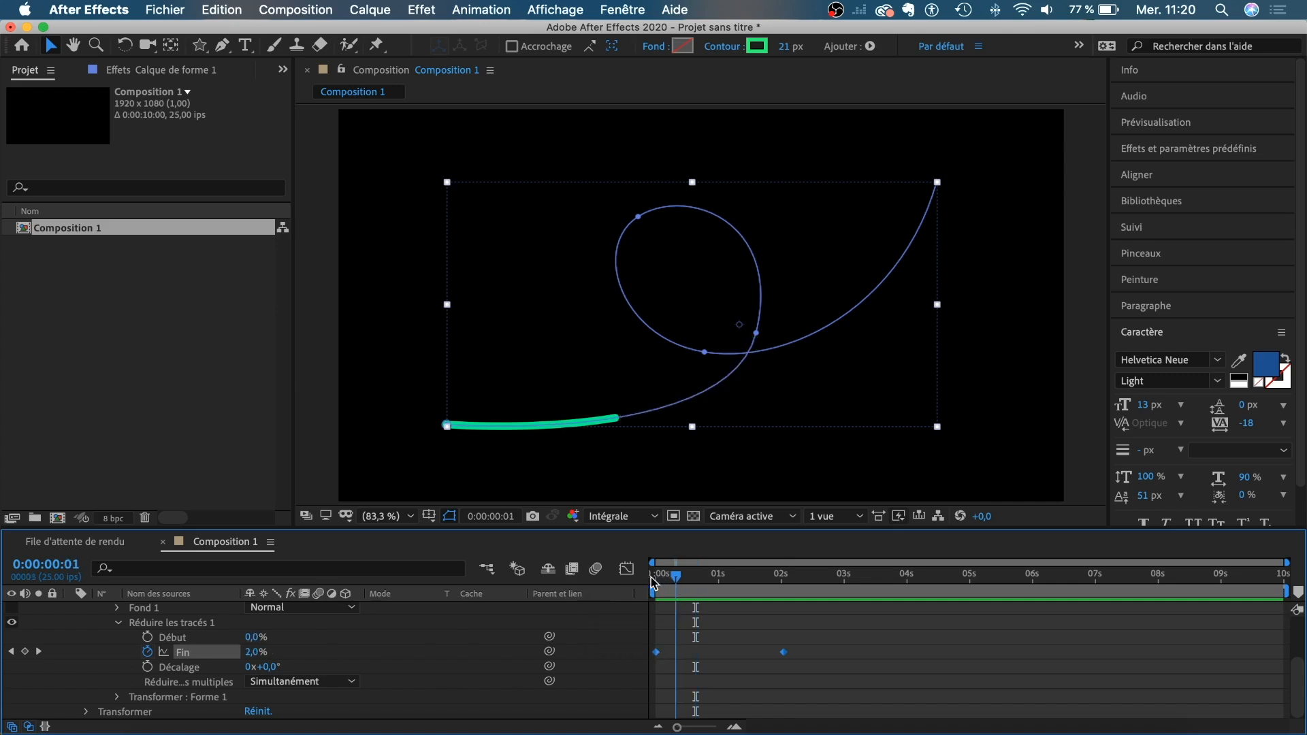
pyautogui.click(148, 637)
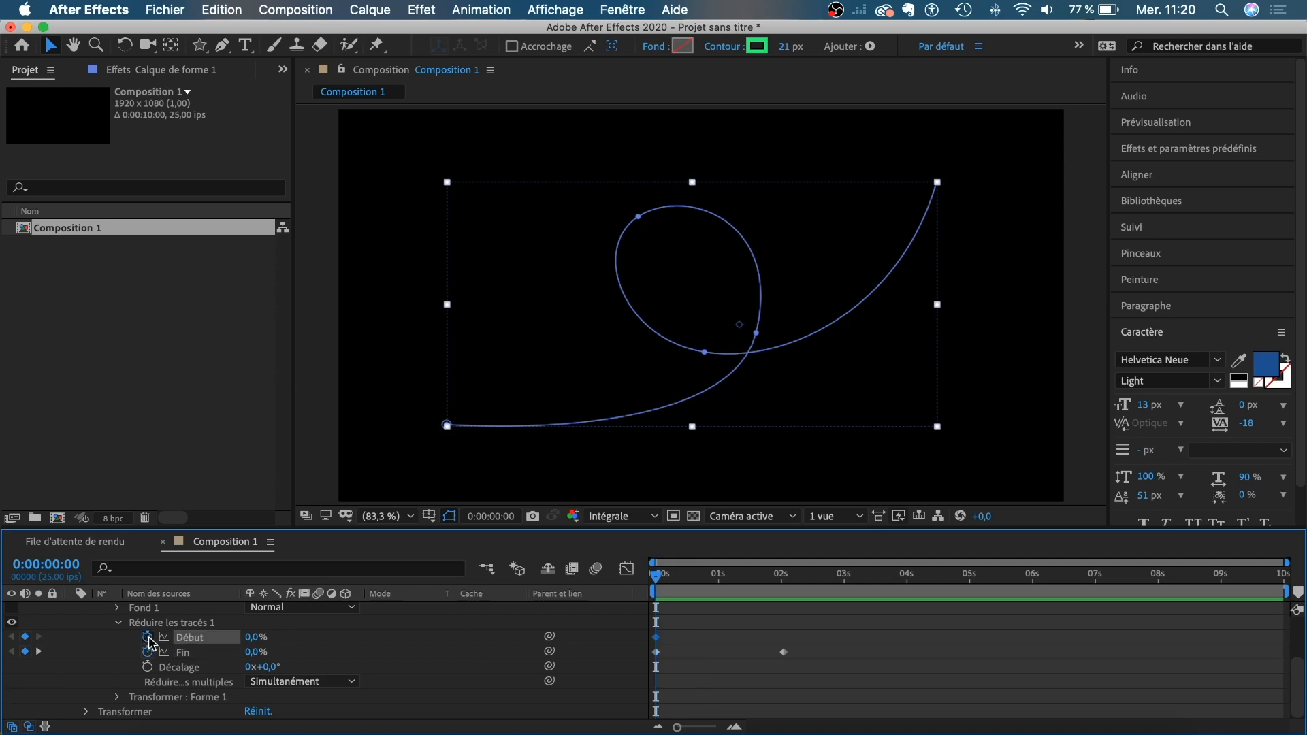
pyautogui.click(784, 579)
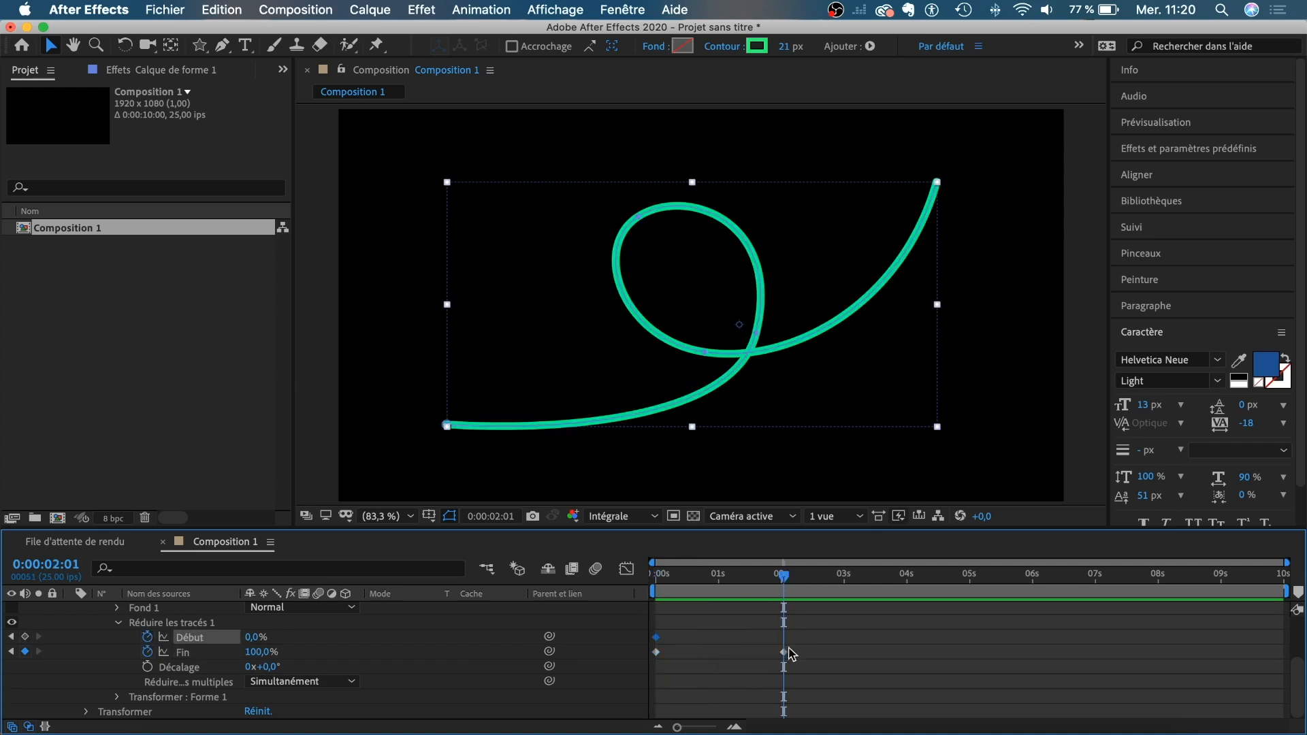
pyautogui.moveTo(253, 645); pyautogui.dragTo(637, 643)
# Step: Shift both Fin keyframes about half a second later, end the work area just before 3 seconds and preview it
pyautogui.moveTo(808, 658)
pyautogui.mouseDown()
pyautogui.moveTo(651, 648)
pyautogui.moveTo(690, 660)
pyautogui.mouseUp()
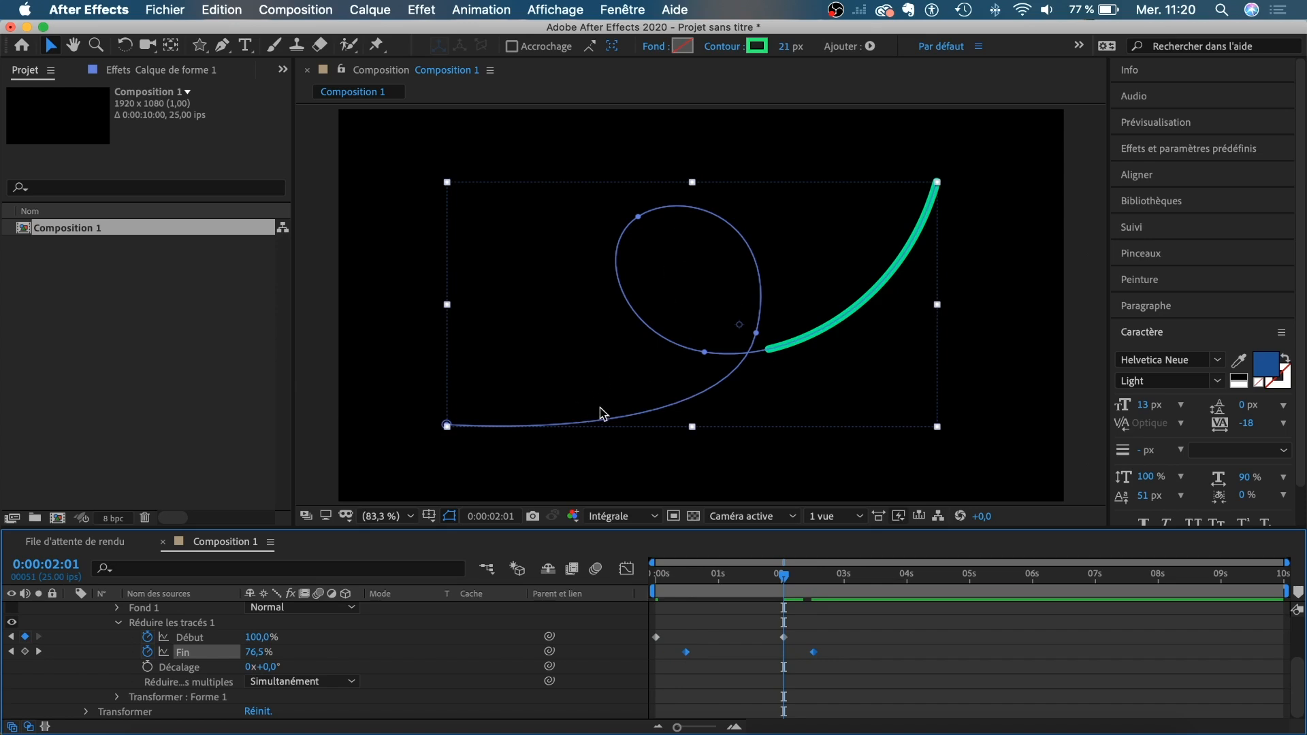
pyautogui.moveTo(678, 576); pyautogui.dragTo(645, 577)
pyautogui.moveTo(1287, 590); pyautogui.dragTo(839, 597)
pyautogui.press('space')
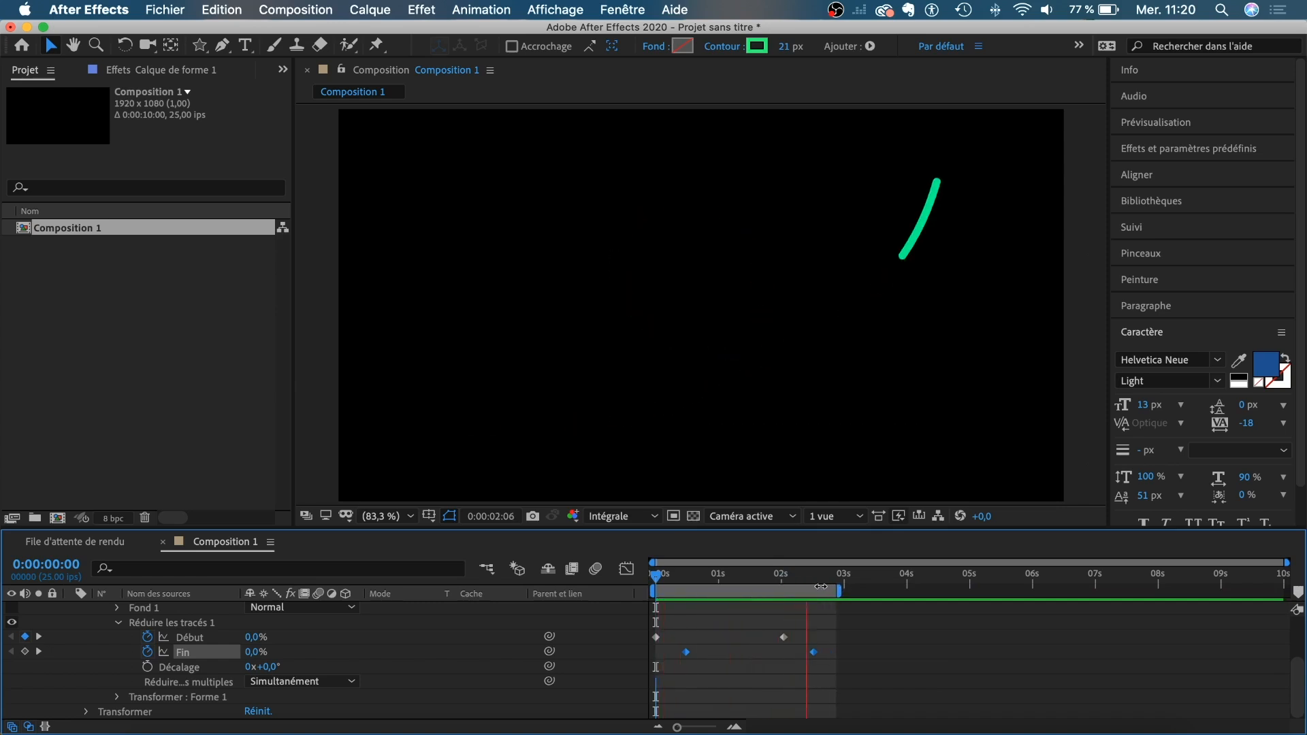
pyautogui.press('space')
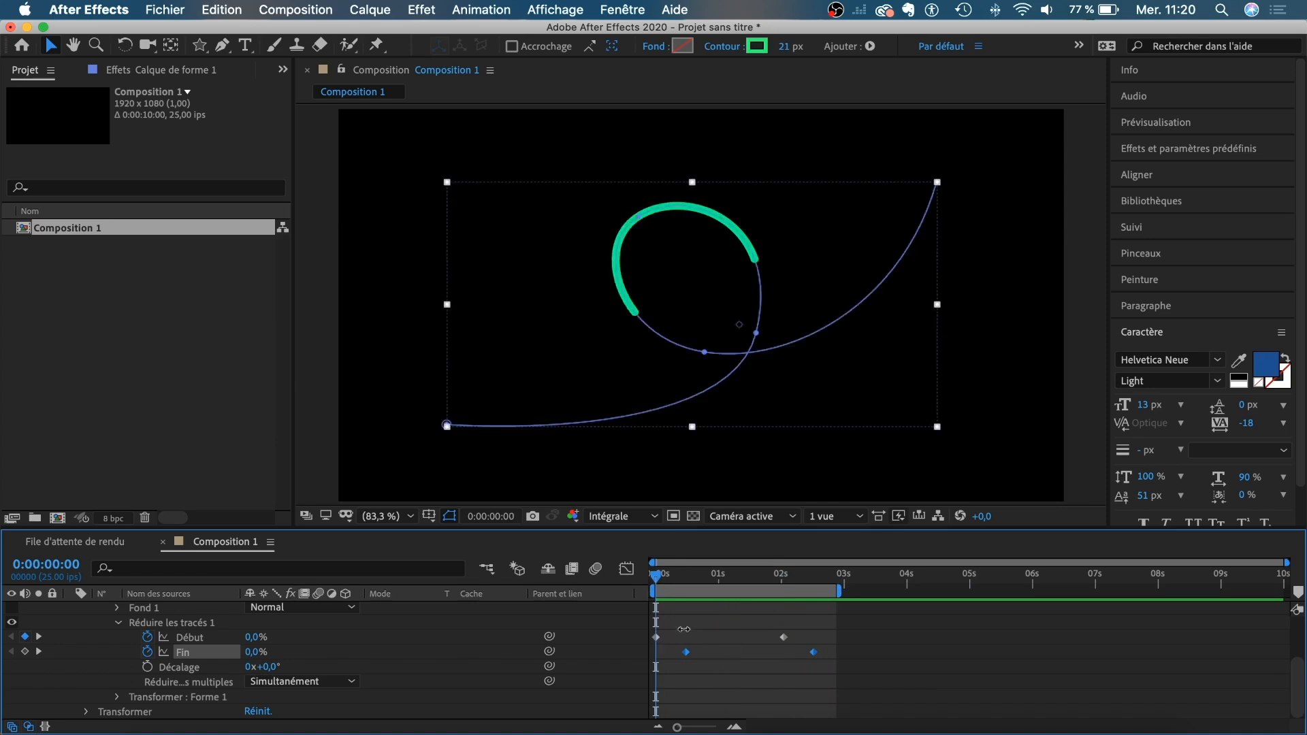
# Step: Try delaying the Fin keyframes to about 1.4 seconds, move them back almost in line with the Début keyframes, and preview
pyautogui.moveTo(686, 658); pyautogui.dragTo(746, 662)
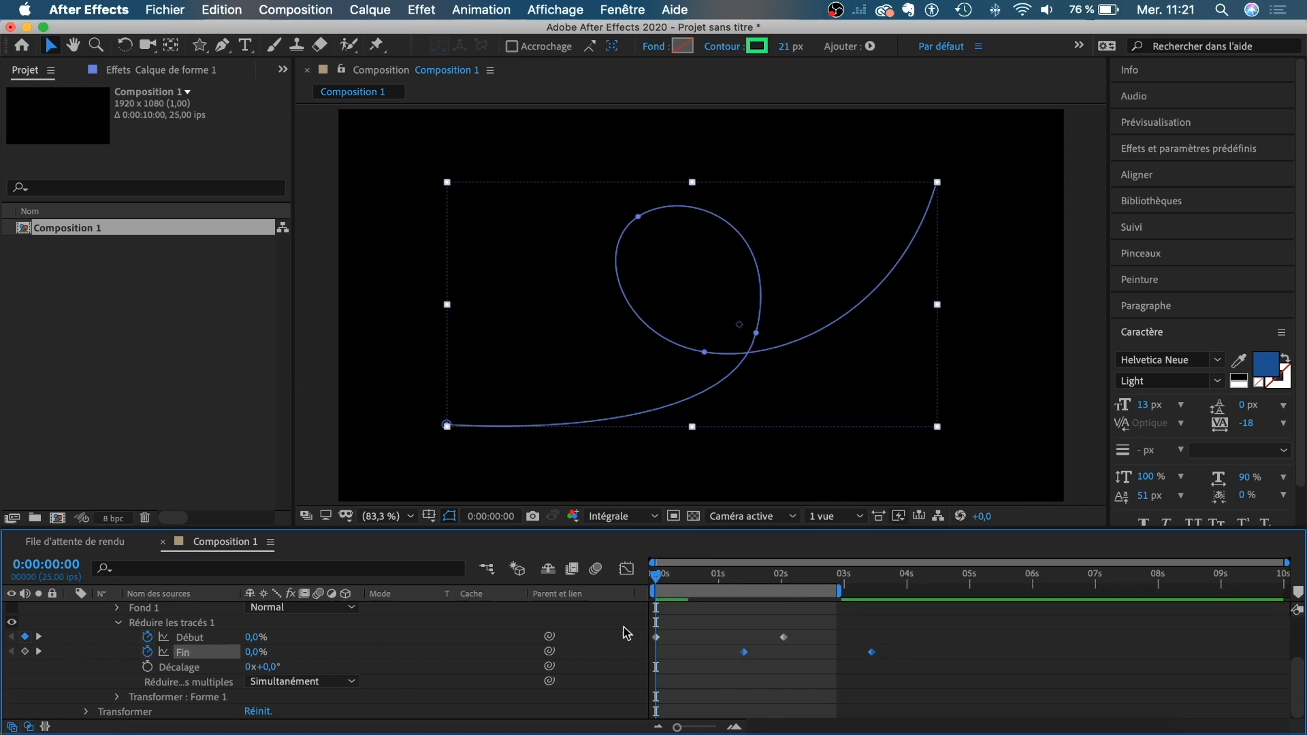
pyautogui.moveTo(748, 657); pyautogui.dragTo(741, 656)
pyautogui.moveTo(701, 578); pyautogui.dragTo(766, 581)
pyautogui.moveTo(741, 657); pyautogui.dragTo(661, 652)
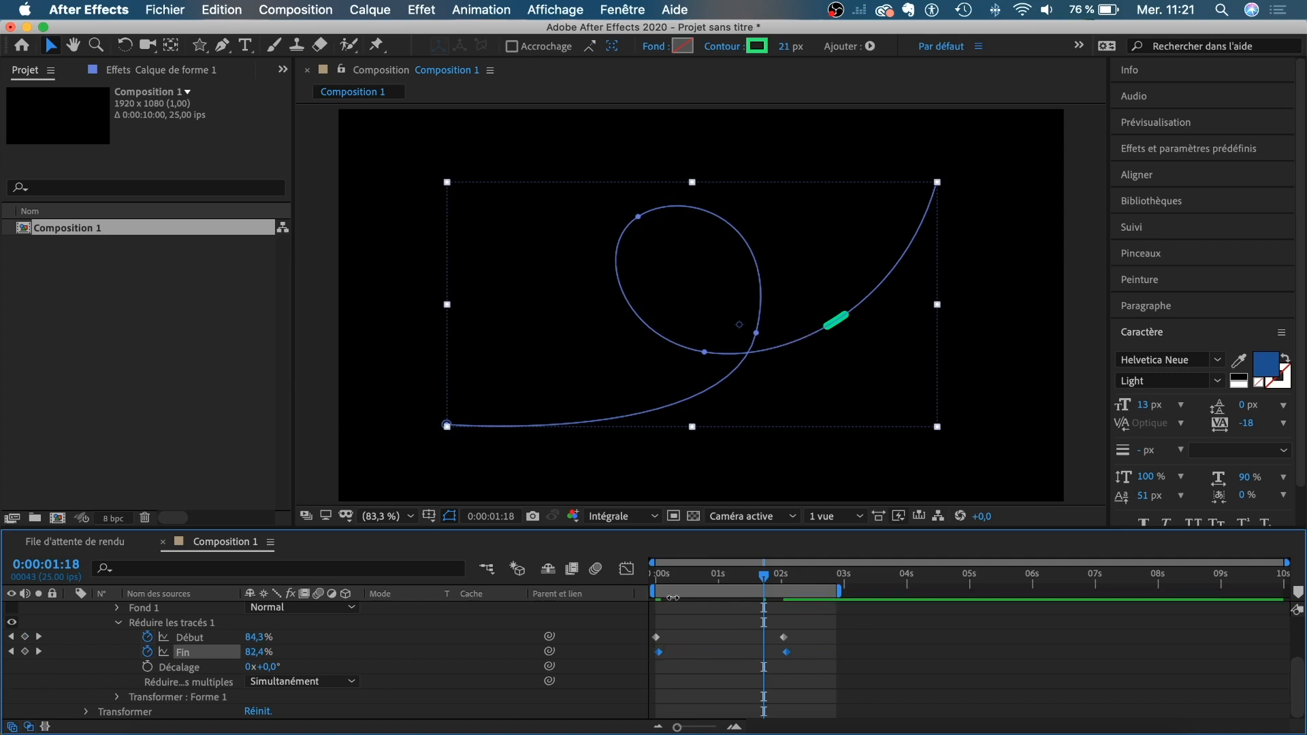
pyautogui.moveTo(667, 575); pyautogui.dragTo(655, 576)
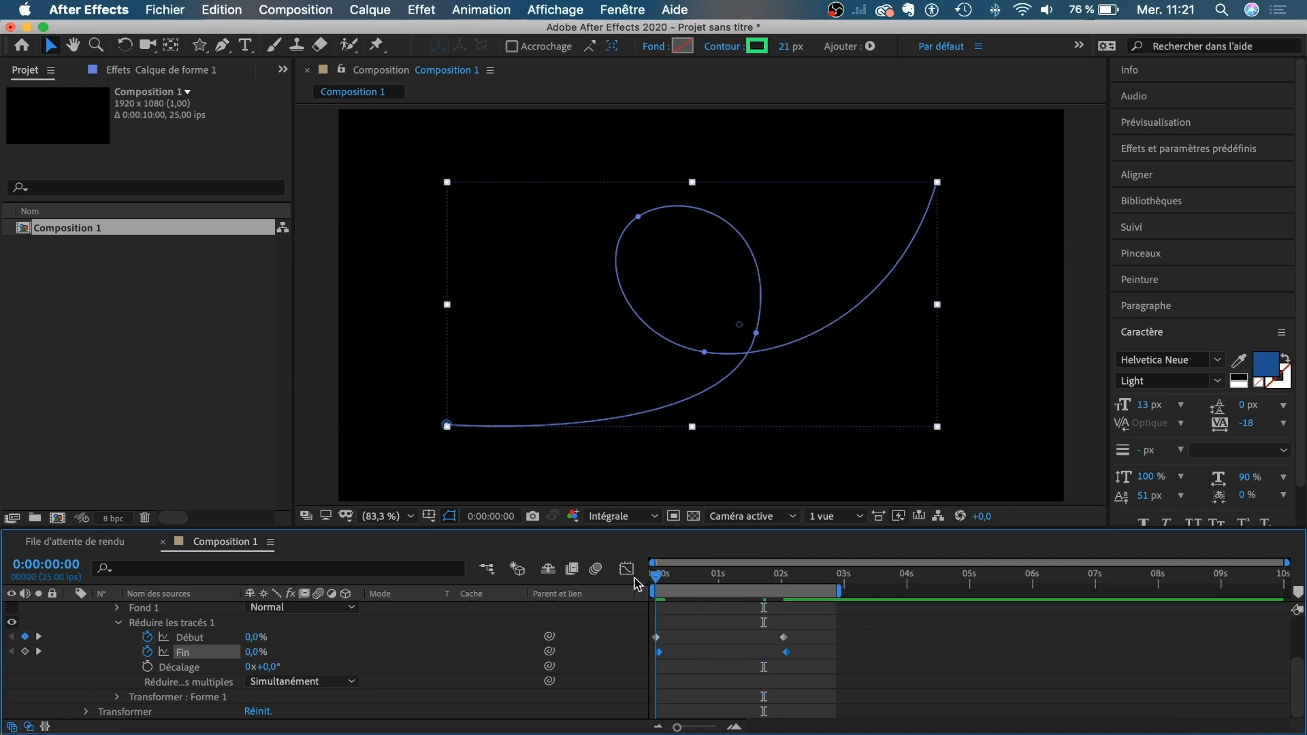
pyautogui.press('space')
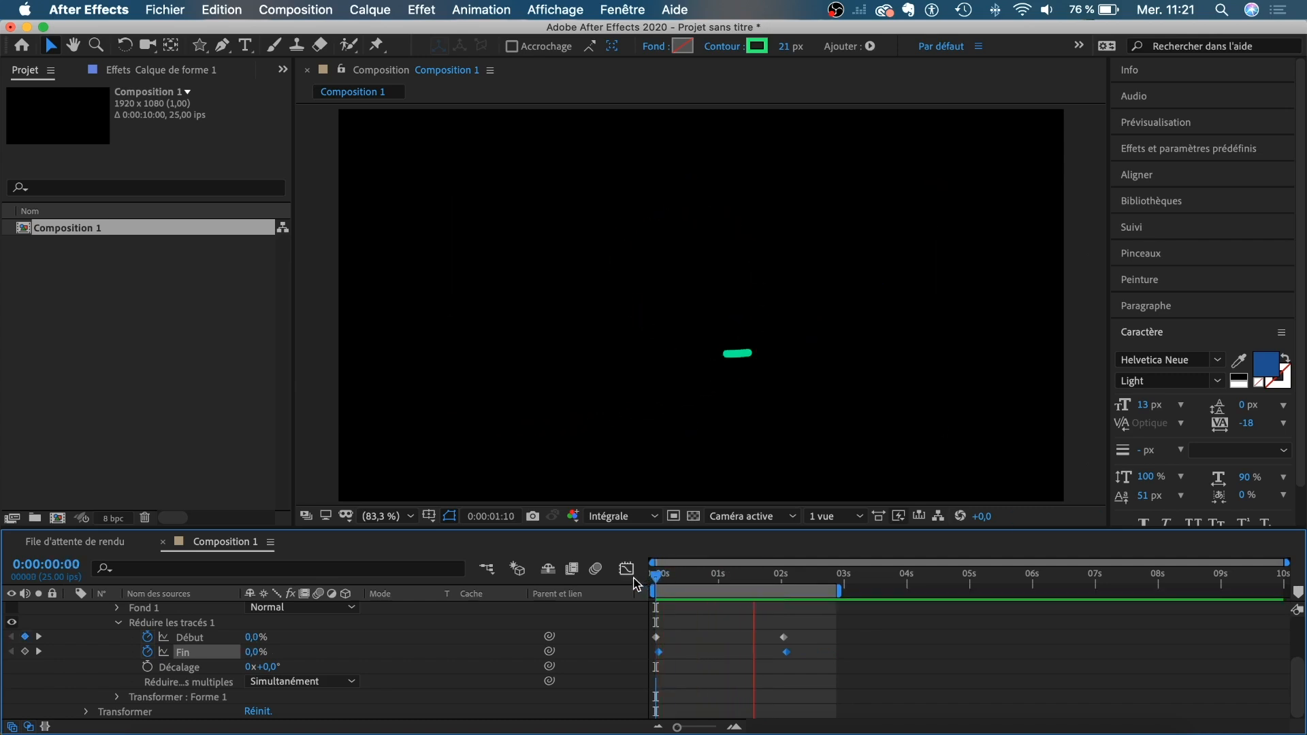
# Step: Offset both Fin keyframes about 0.7 seconds after the Début keyframes and display both curves in the graph editor
pyautogui.moveTo(655, 579); pyautogui.dragTo(790, 585)
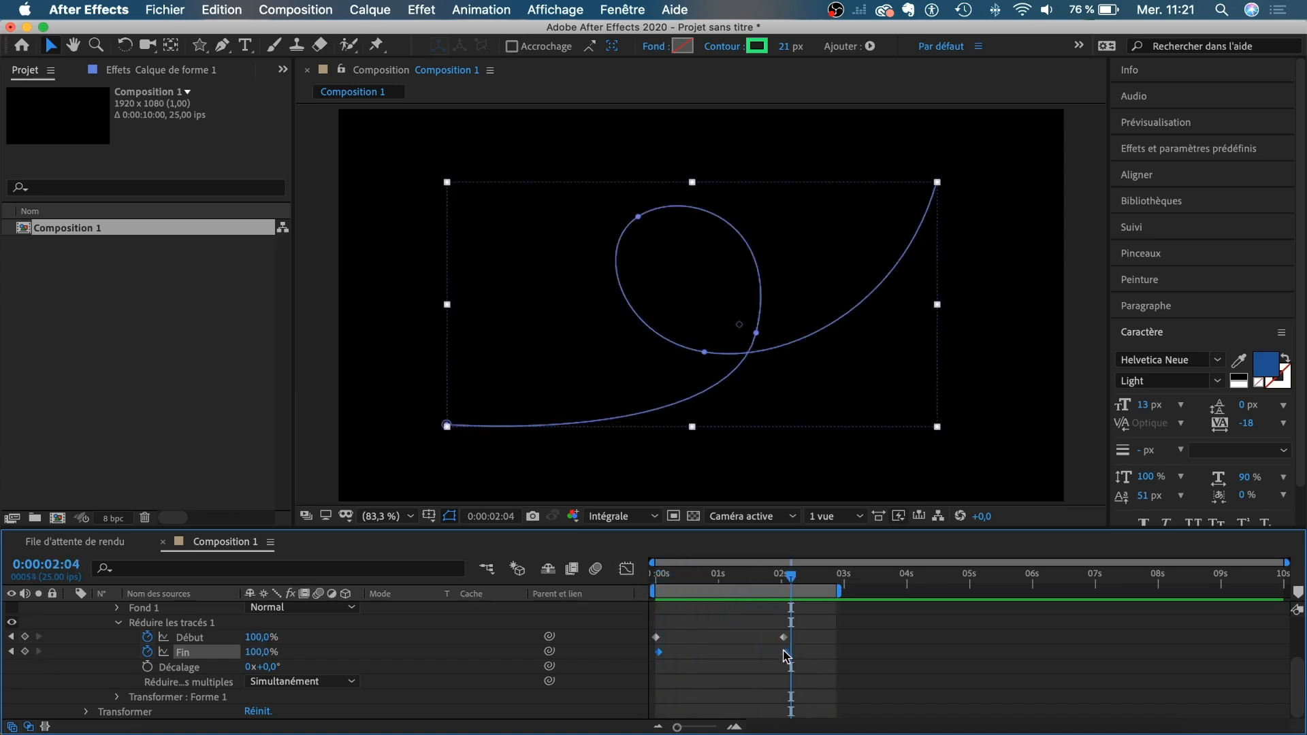
pyautogui.moveTo(787, 655)
pyautogui.mouseDown()
pyautogui.moveTo(830, 659)
pyautogui.moveTo(633, 626)
pyautogui.mouseUp()
pyautogui.click(626, 569)
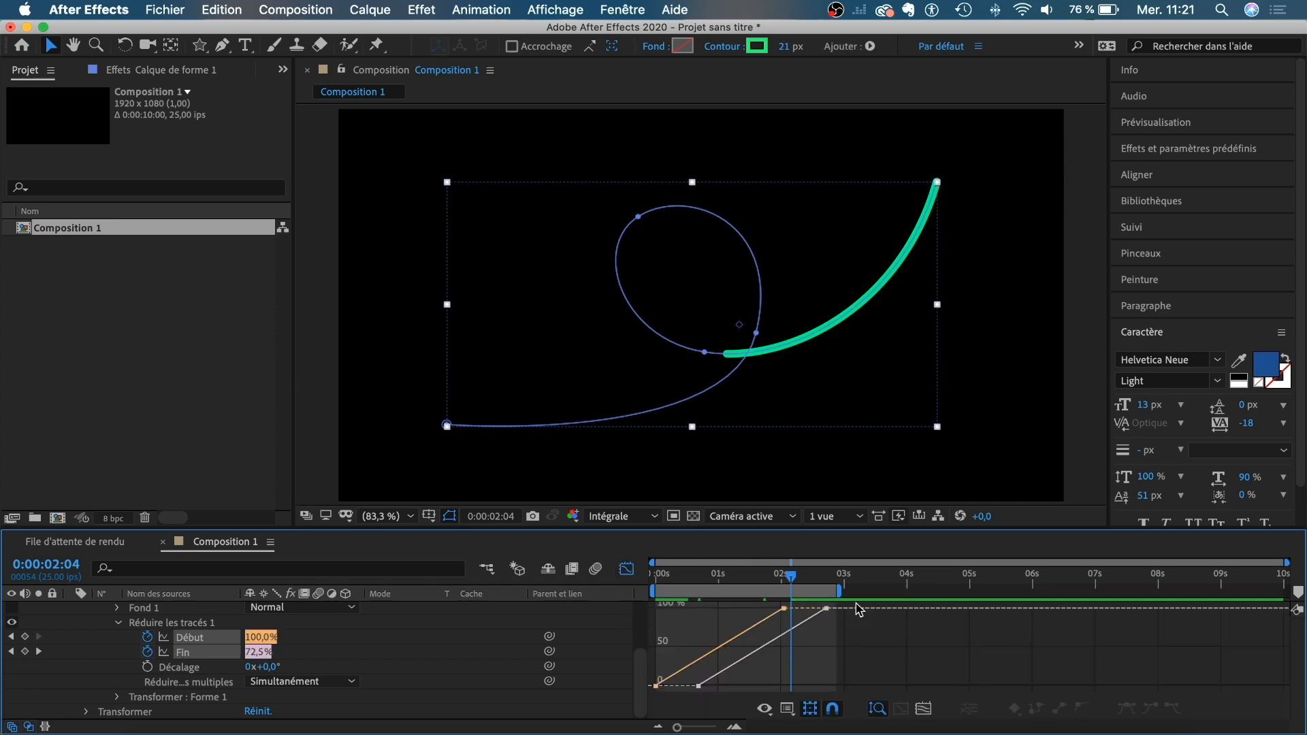
# Step: Apply Easy Ease to all four Début and Fin keyframes and lengthen the incoming easing of their end keyframes
pyautogui.moveTo(857, 609); pyautogui.dragTo(643, 691)
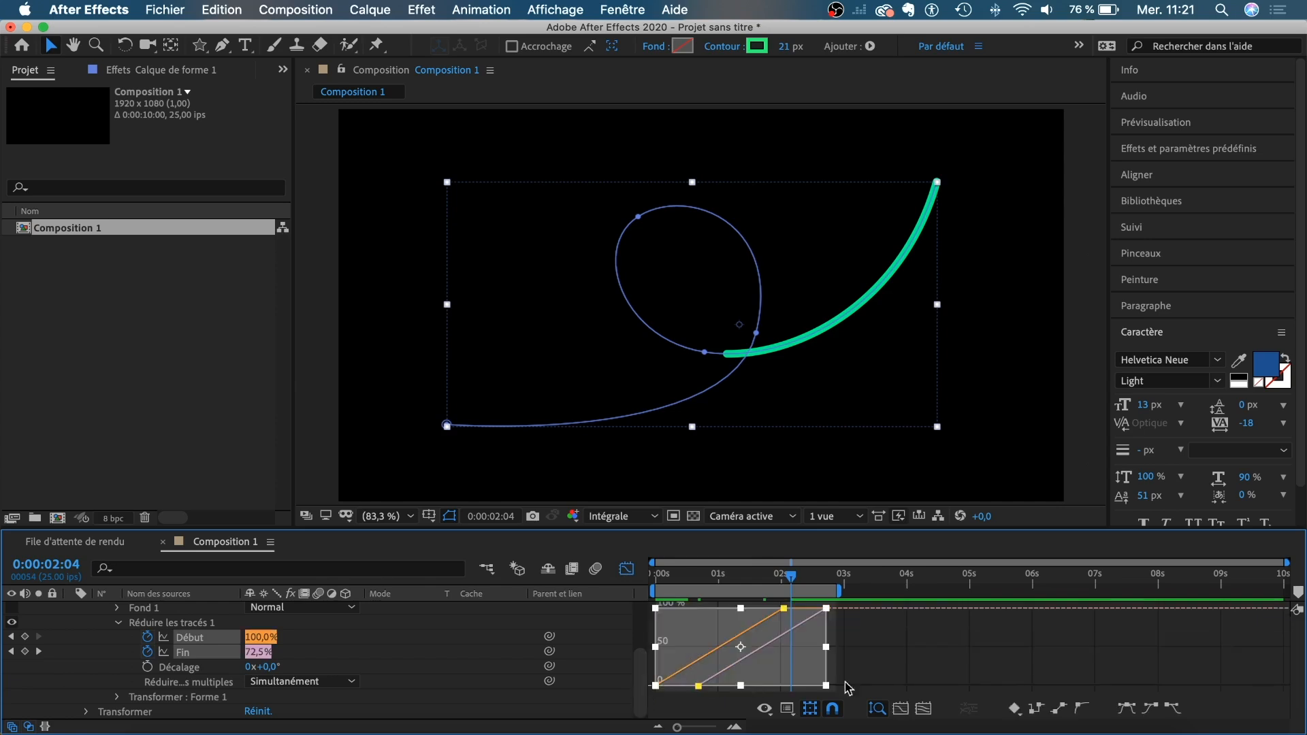
pyautogui.click(1126, 708)
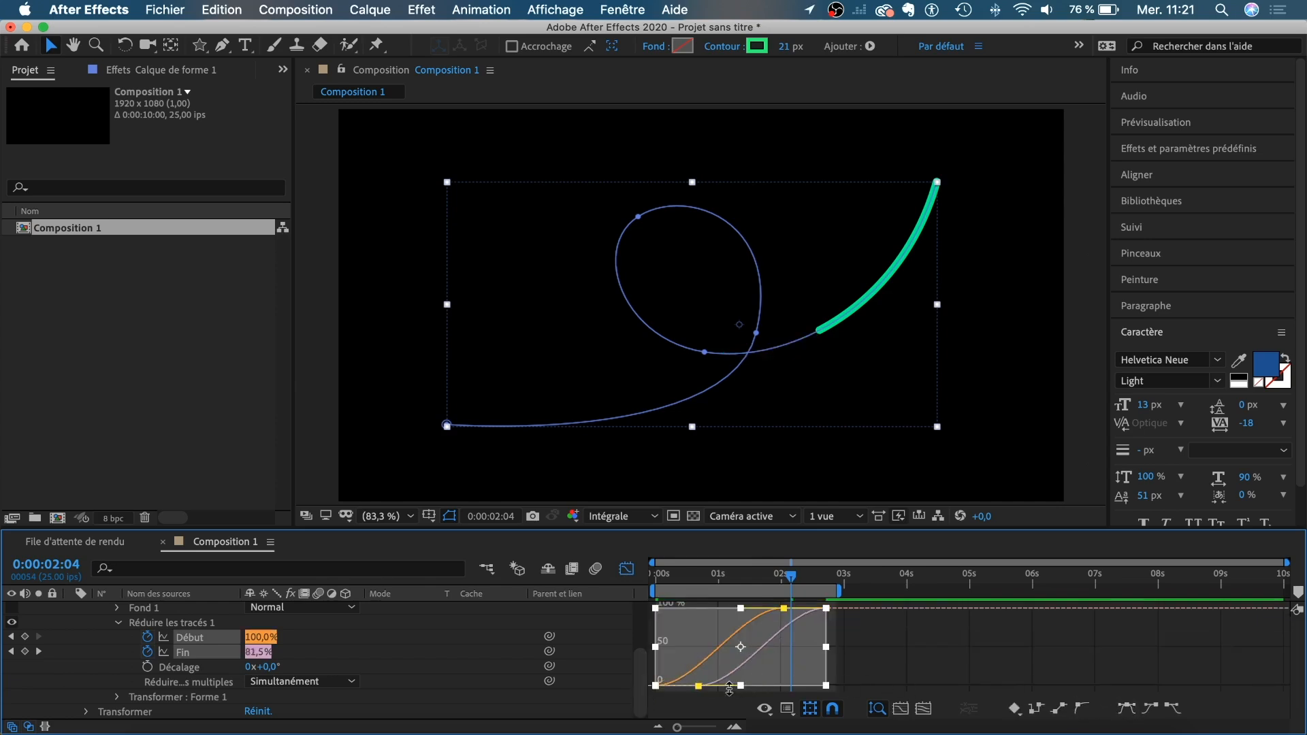
pyautogui.moveTo(782, 608); pyautogui.dragTo(755, 608)
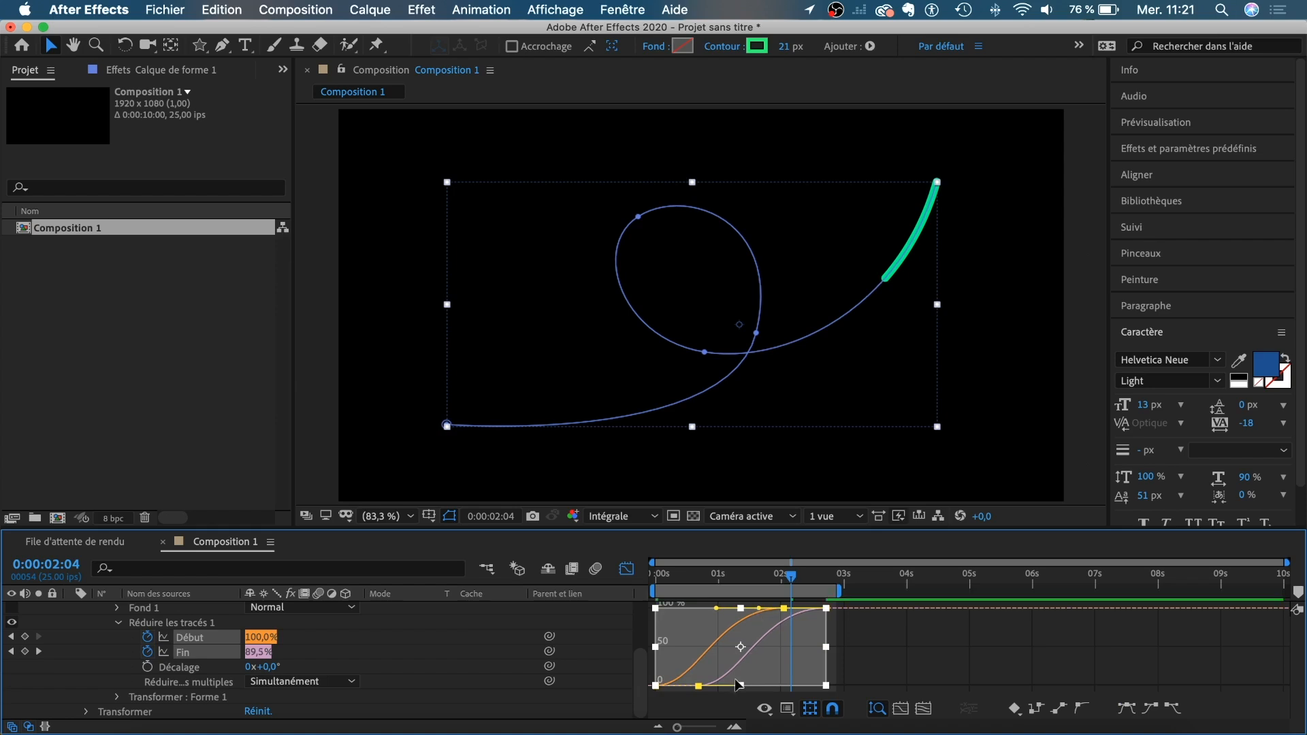
pyautogui.moveTo(705, 685); pyautogui.dragTo(723, 684)
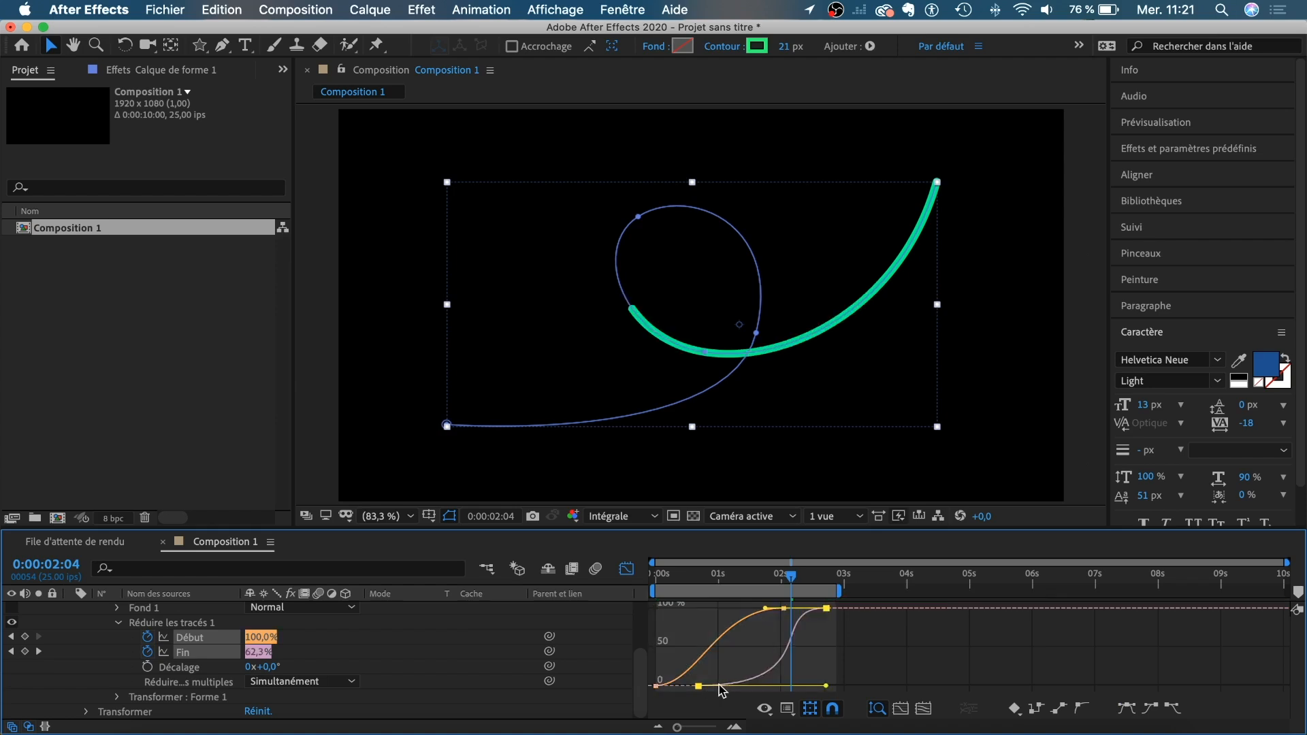
pyautogui.press('super+z')
pyautogui.scroll(2, 697, 687)
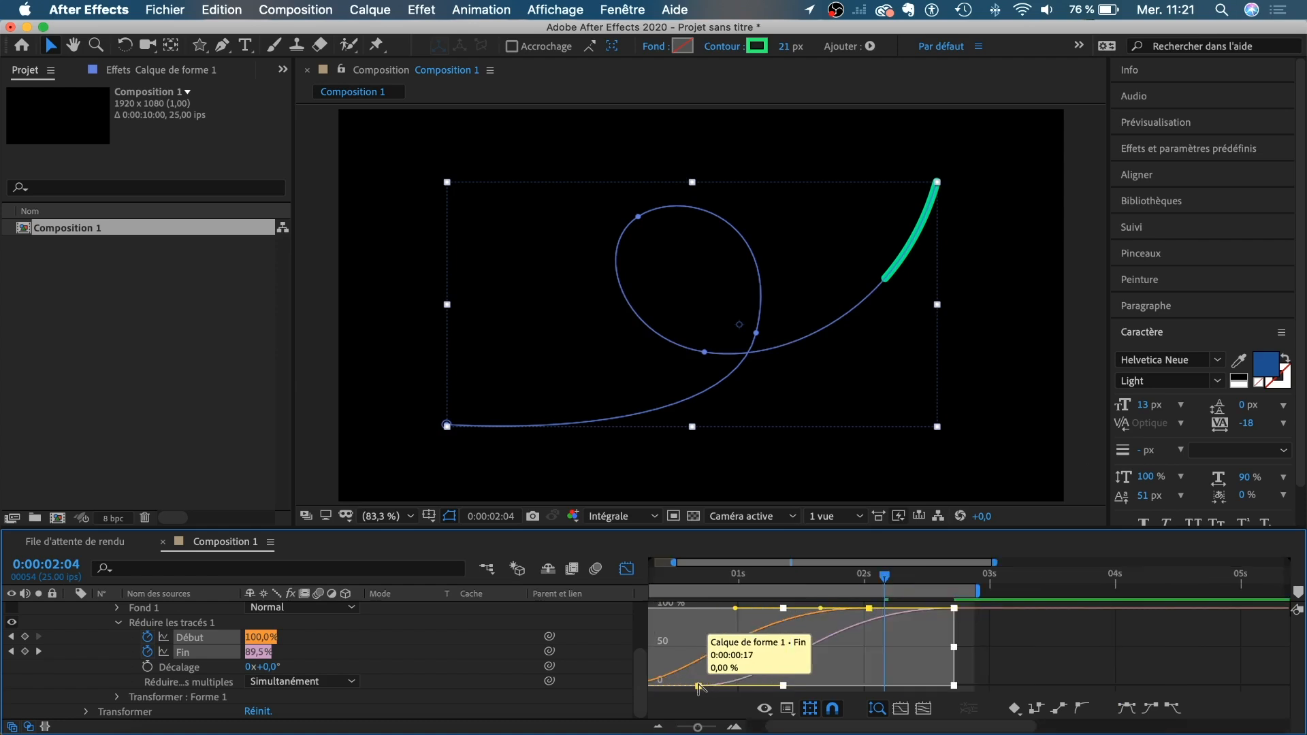
pyautogui.hscroll(-2, 698, 688)
pyautogui.moveTo(739, 686); pyautogui.dragTo(754, 686)
pyautogui.press('super+z')
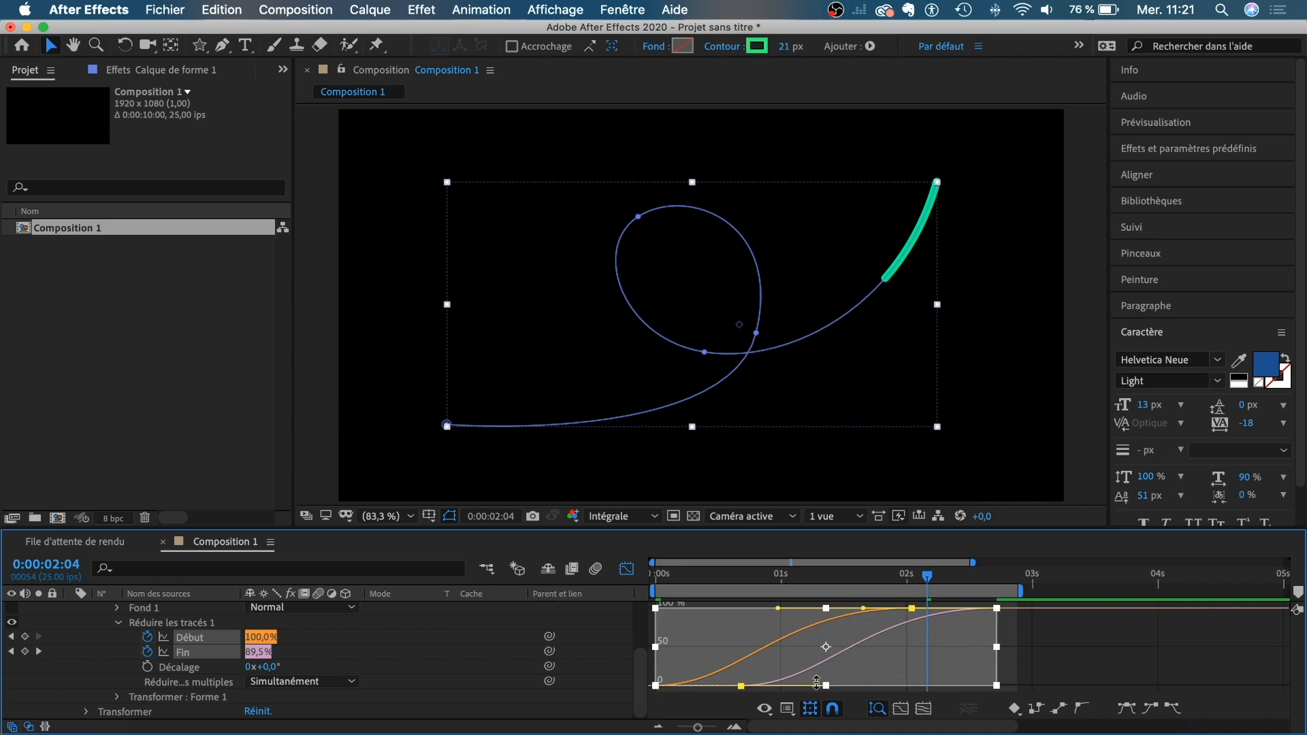
# Step: Lengthen the outgoing easing of the first Fin keyframe and of the first Début keyframe separately
pyautogui.click(1050, 659)
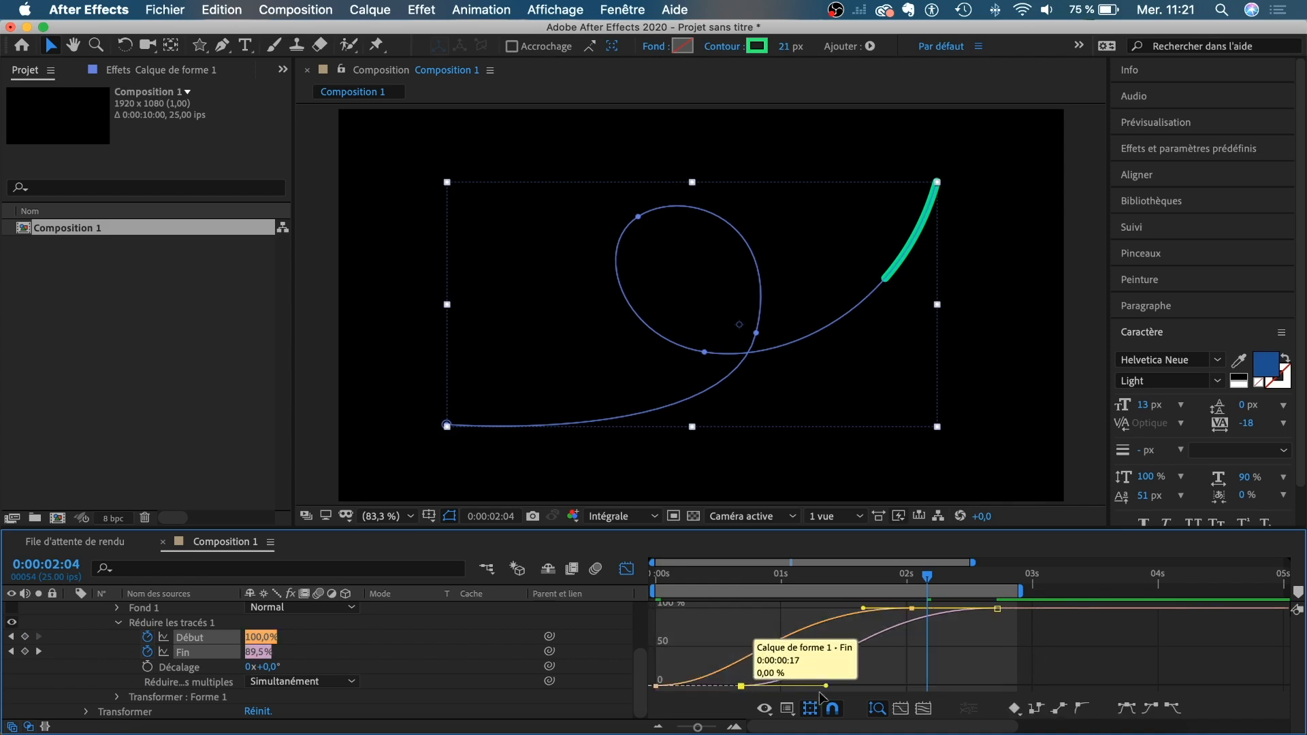
pyautogui.moveTo(827, 688); pyautogui.dragTo(852, 687)
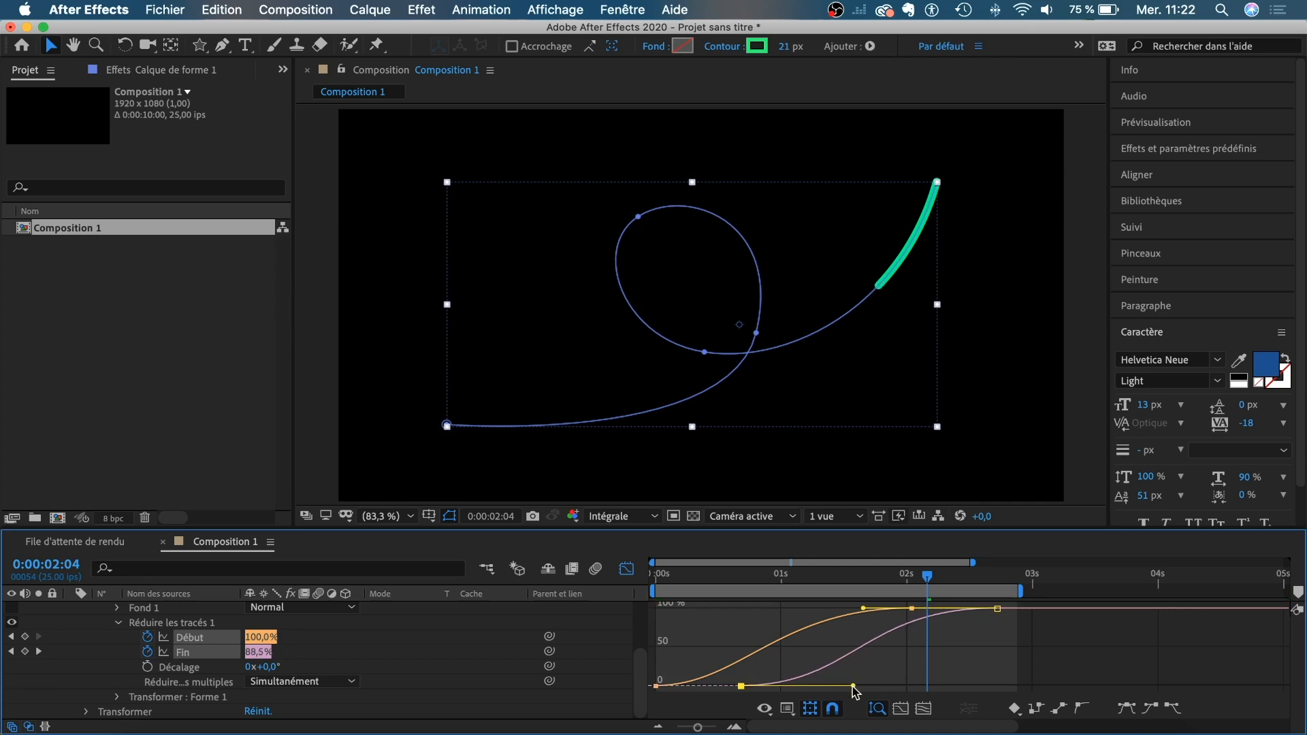
pyautogui.moveTo(654, 686); pyautogui.dragTo(768, 687)
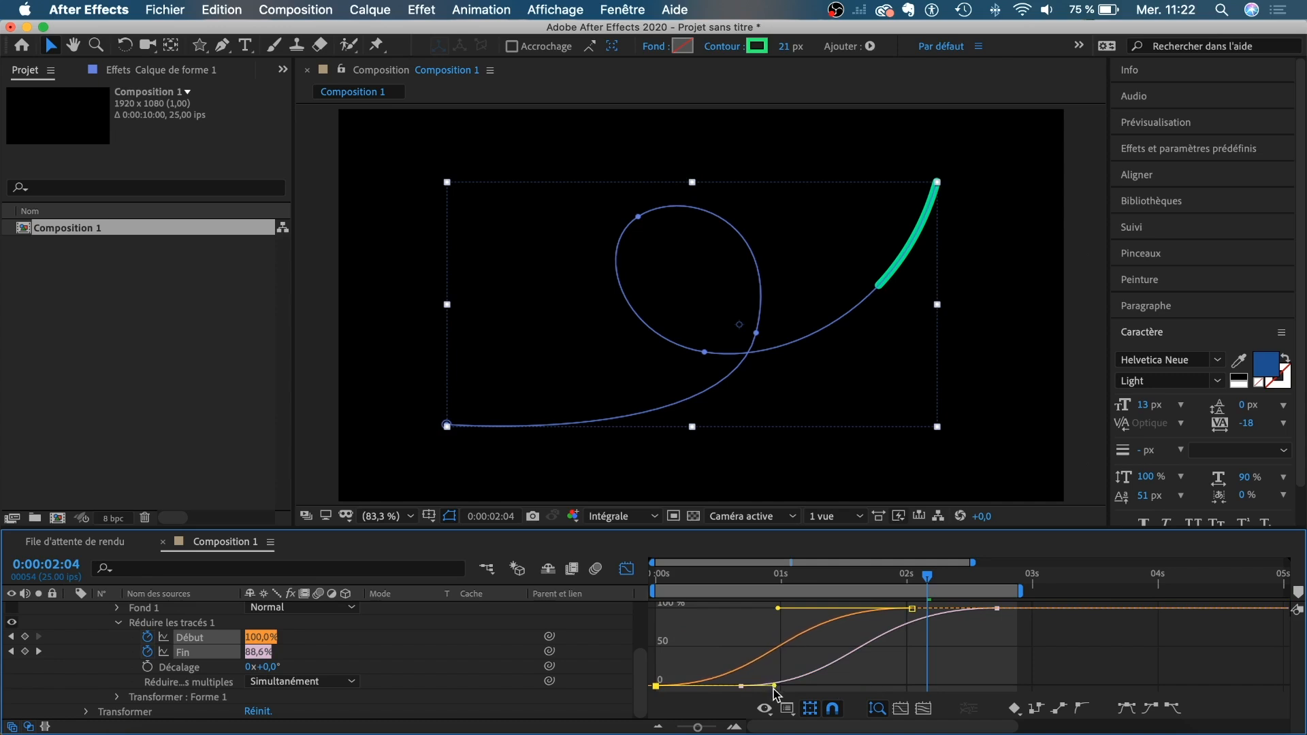
# Step: Close the graph editor, preview the eased stroke animation from the start and move the current time to 0:00:01:09
pyautogui.click(627, 568)
pyautogui.moveTo(698, 579); pyautogui.dragTo(642, 584)
pyautogui.click(732, 622)
pyautogui.press('-')
pyautogui.press('space')
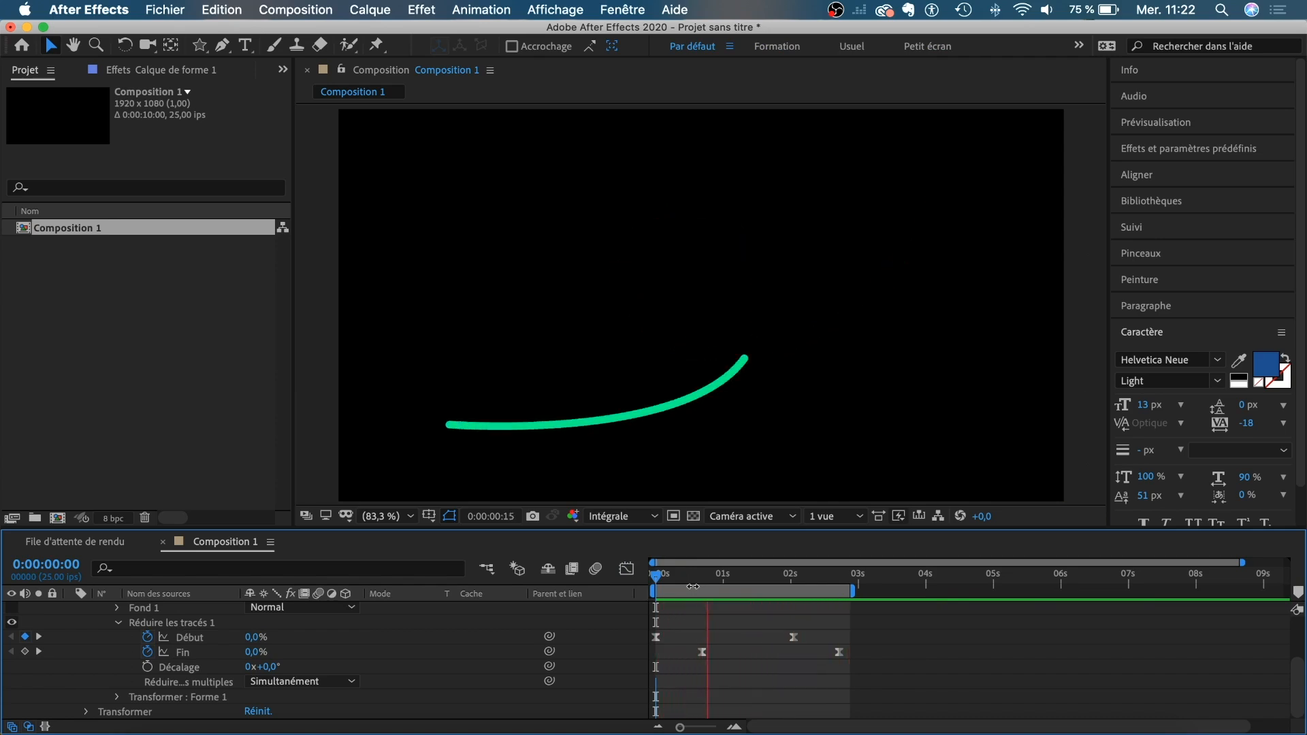
pyautogui.press('XF86MonBrightnessUp')
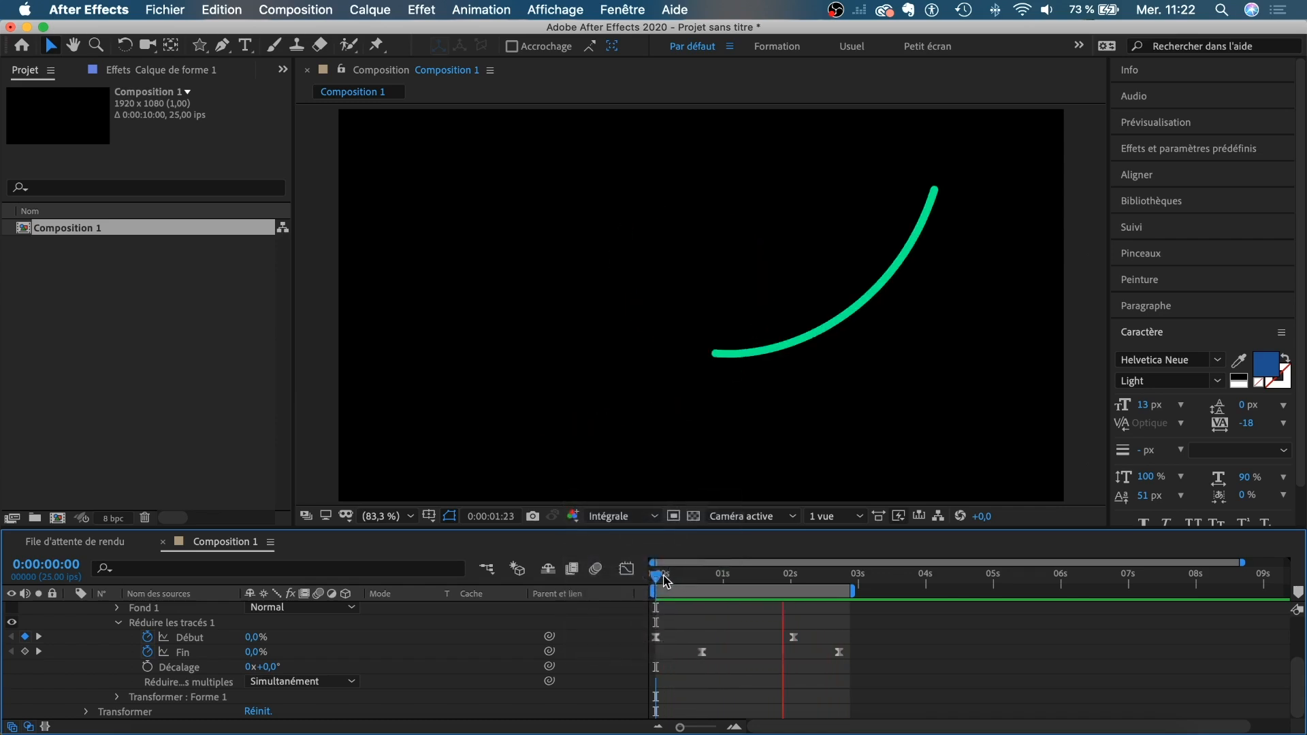
pyautogui.press('XF86MonBrightnessUp')
pyautogui.click(694, 577)
pyautogui.moveTo(712, 577); pyautogui.dragTo(747, 569)
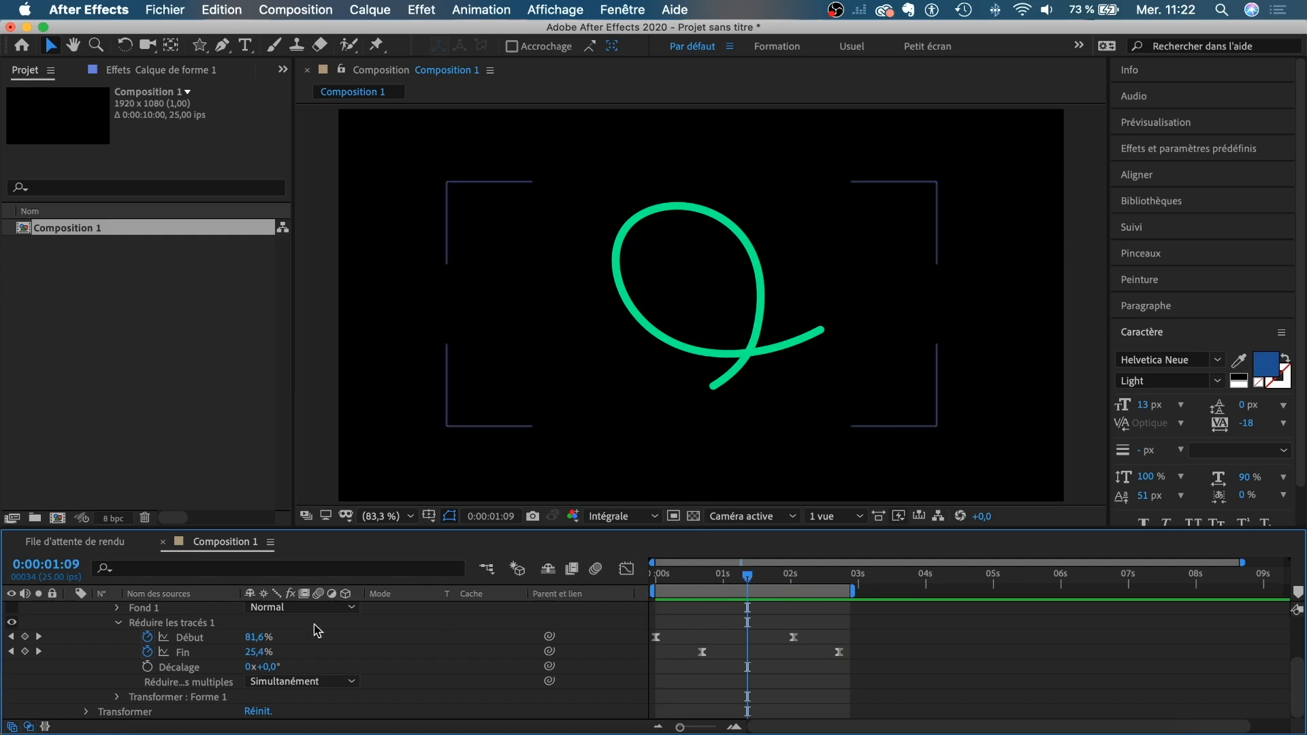
# Step: Draw a short vertical stroke above and to the left of the loop with the Pen tool, inside Calque de forme 1
pyautogui.scroll(3, 202, 629)
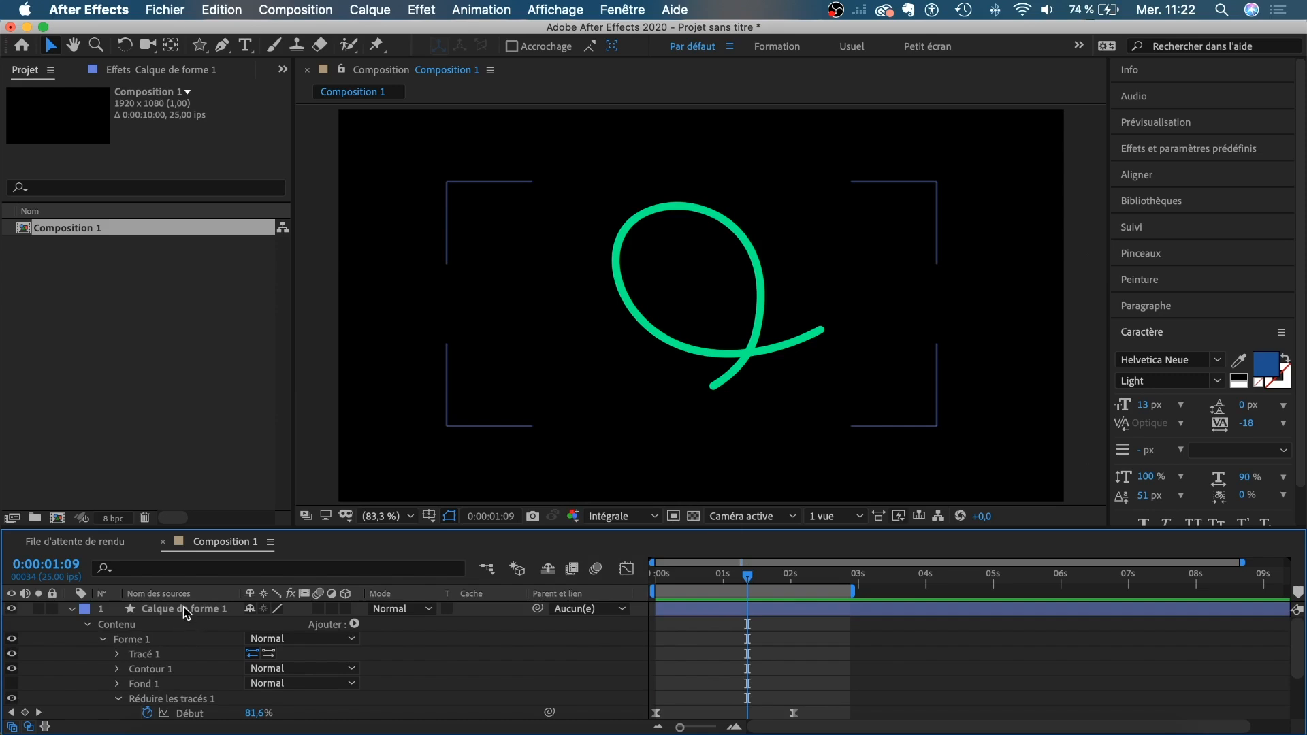
pyautogui.click(103, 639)
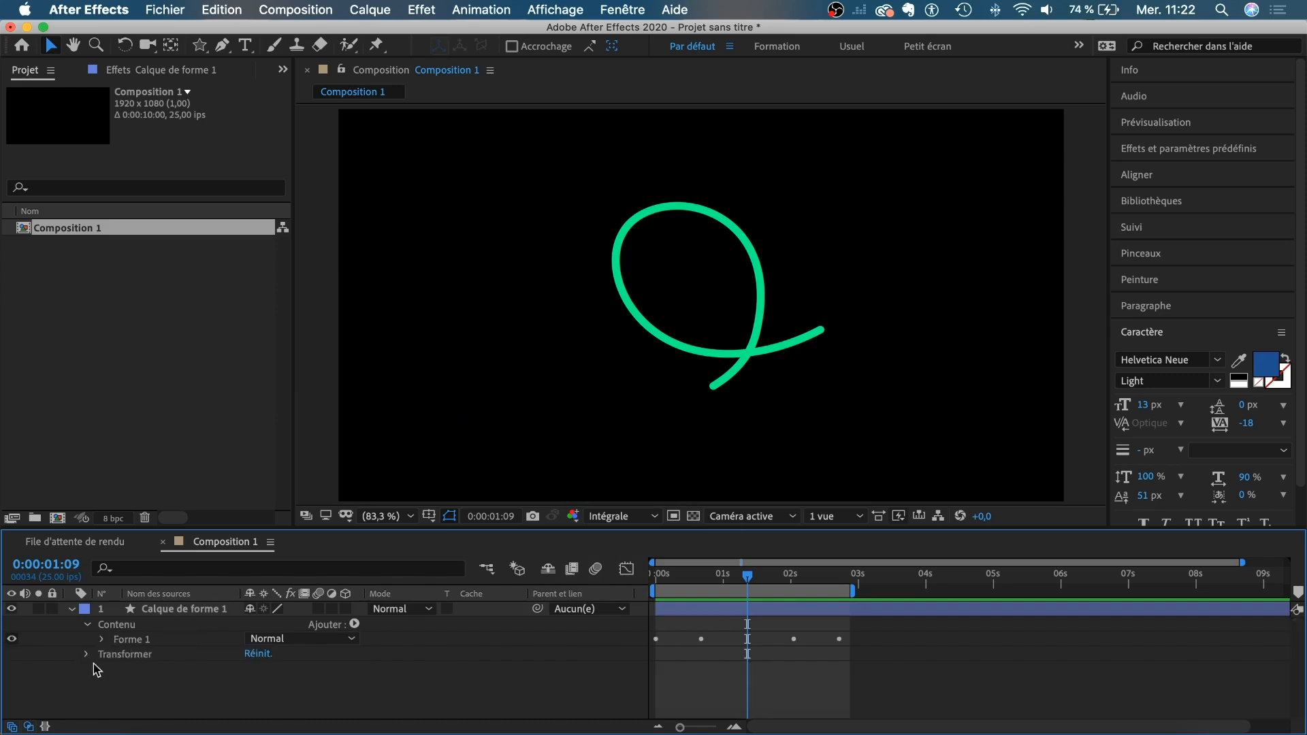
pyautogui.click(171, 612)
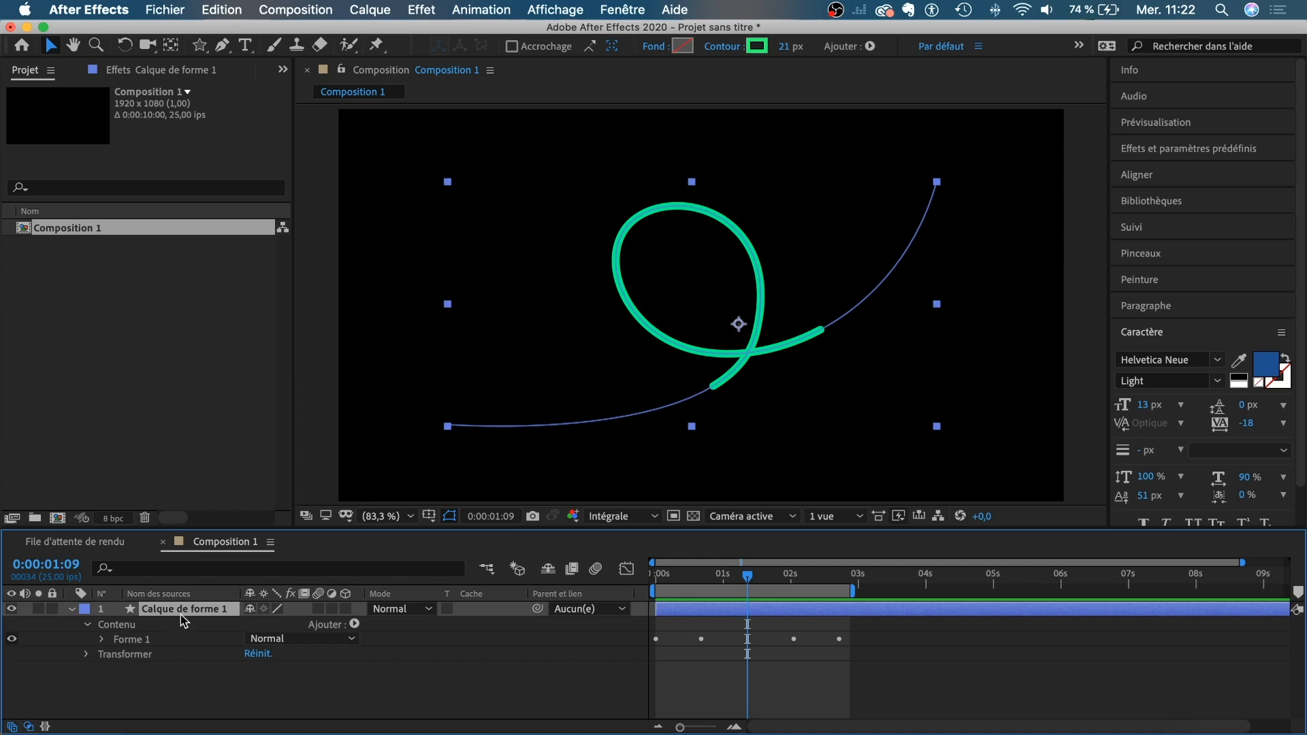
pyautogui.click(222, 46)
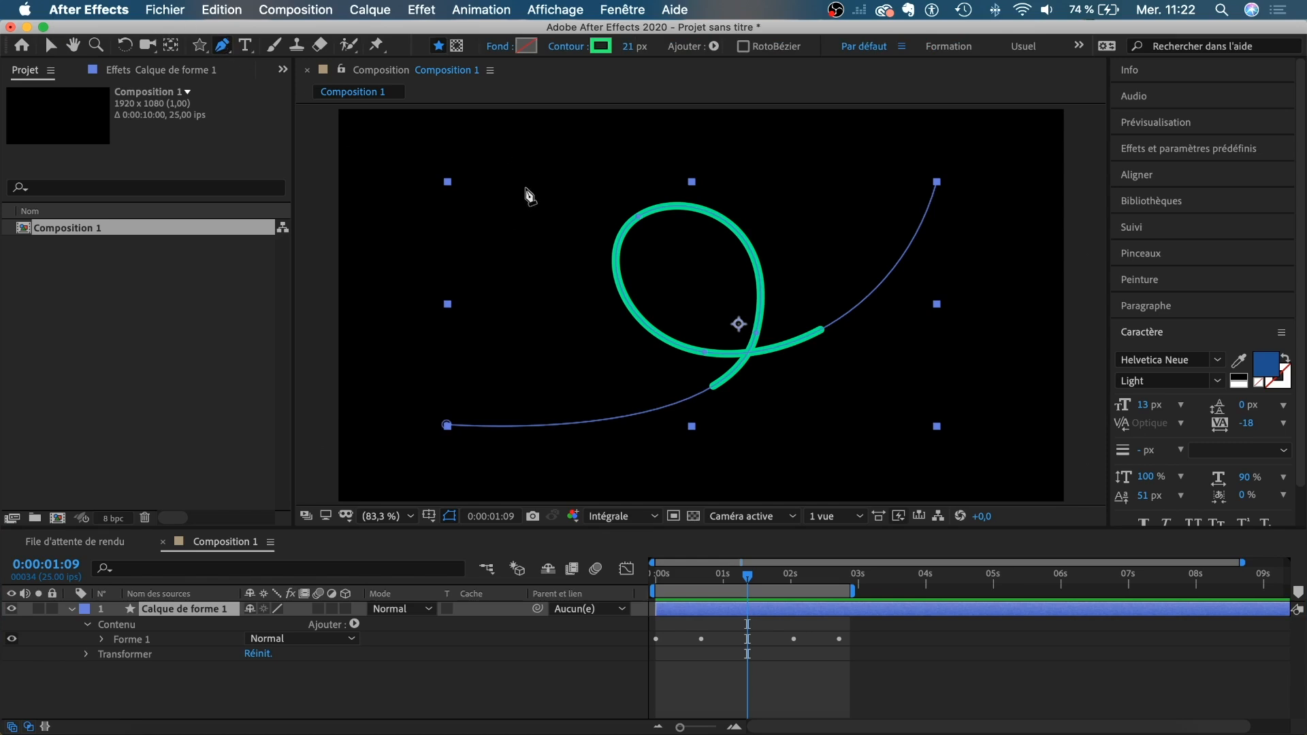
pyautogui.click(503, 196)
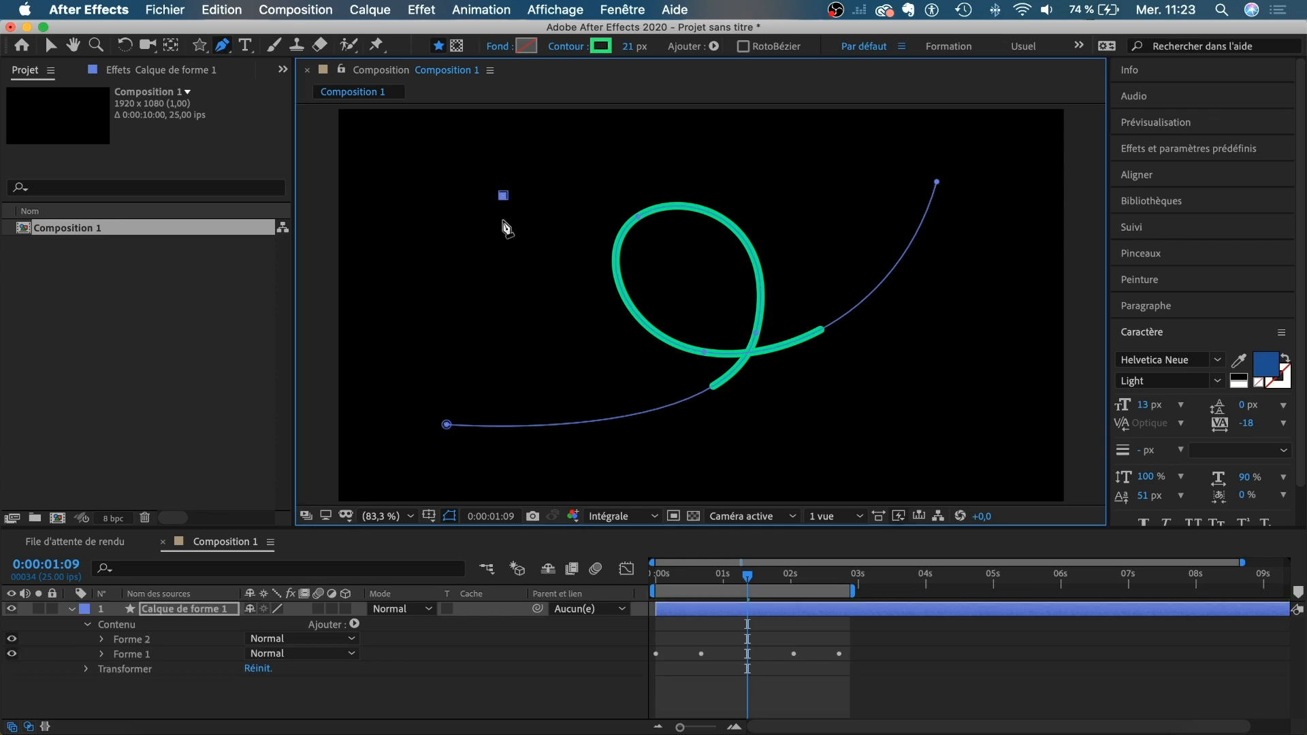
pyautogui.click(503, 223)
pyautogui.click(52, 46)
# Step: Set the line ends of Forme 2's Contour 1 to round
pyautogui.click(102, 640)
pyautogui.scroll(-1, 123, 655)
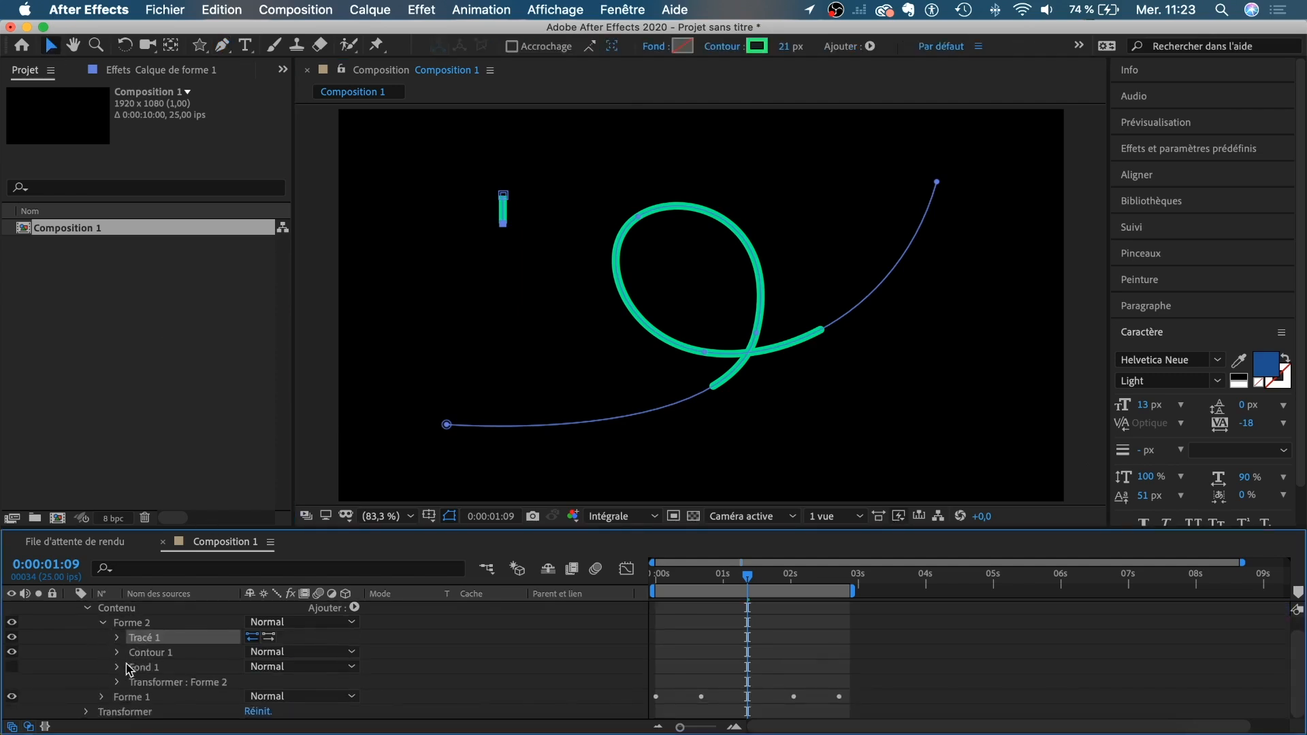
pyautogui.click(116, 652)
pyautogui.scroll(-4, 120, 658)
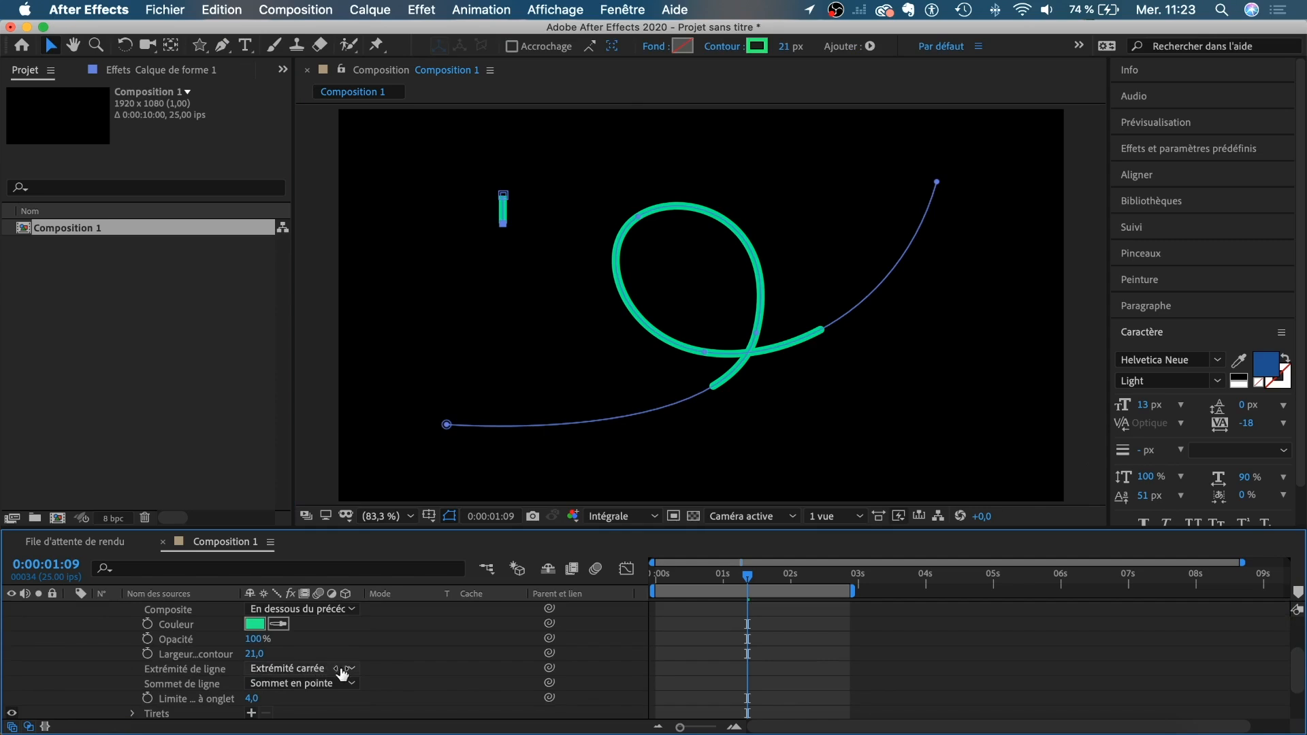
pyautogui.click(345, 670)
pyautogui.click(343, 703)
pyautogui.scroll(5, 202, 672)
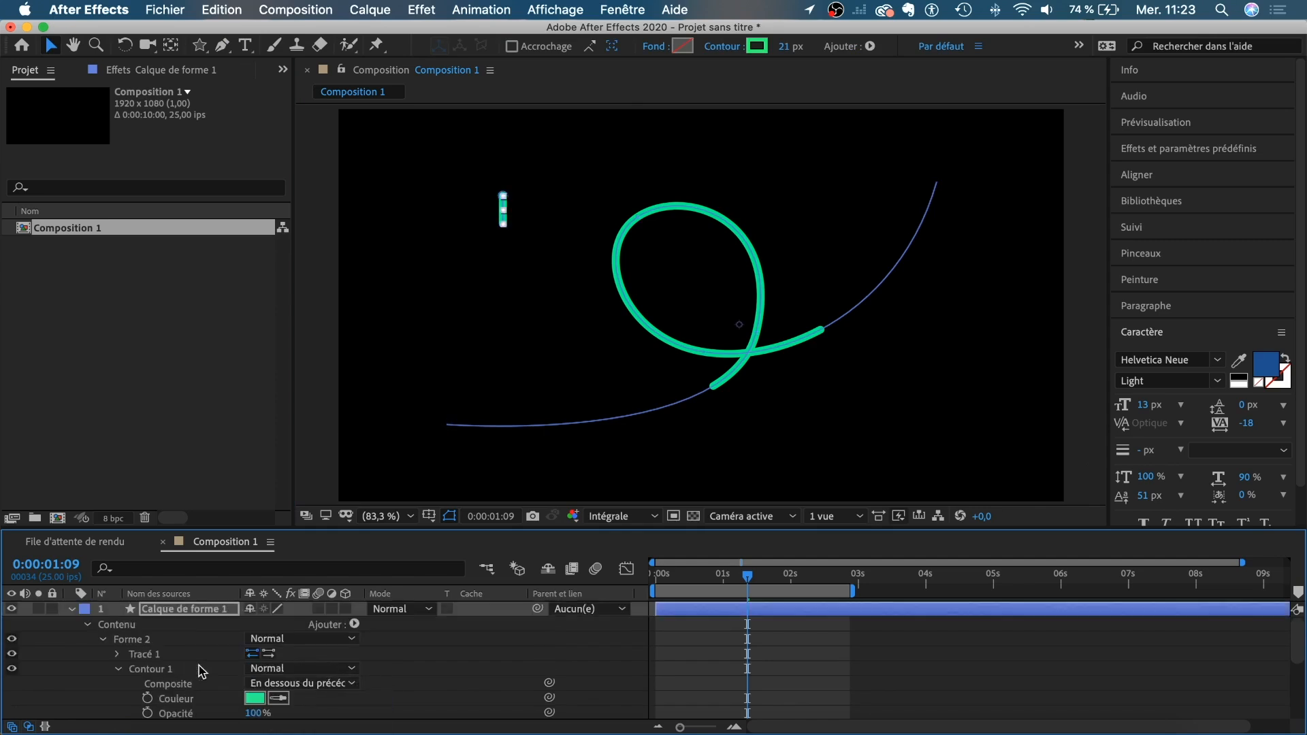
pyautogui.click(120, 669)
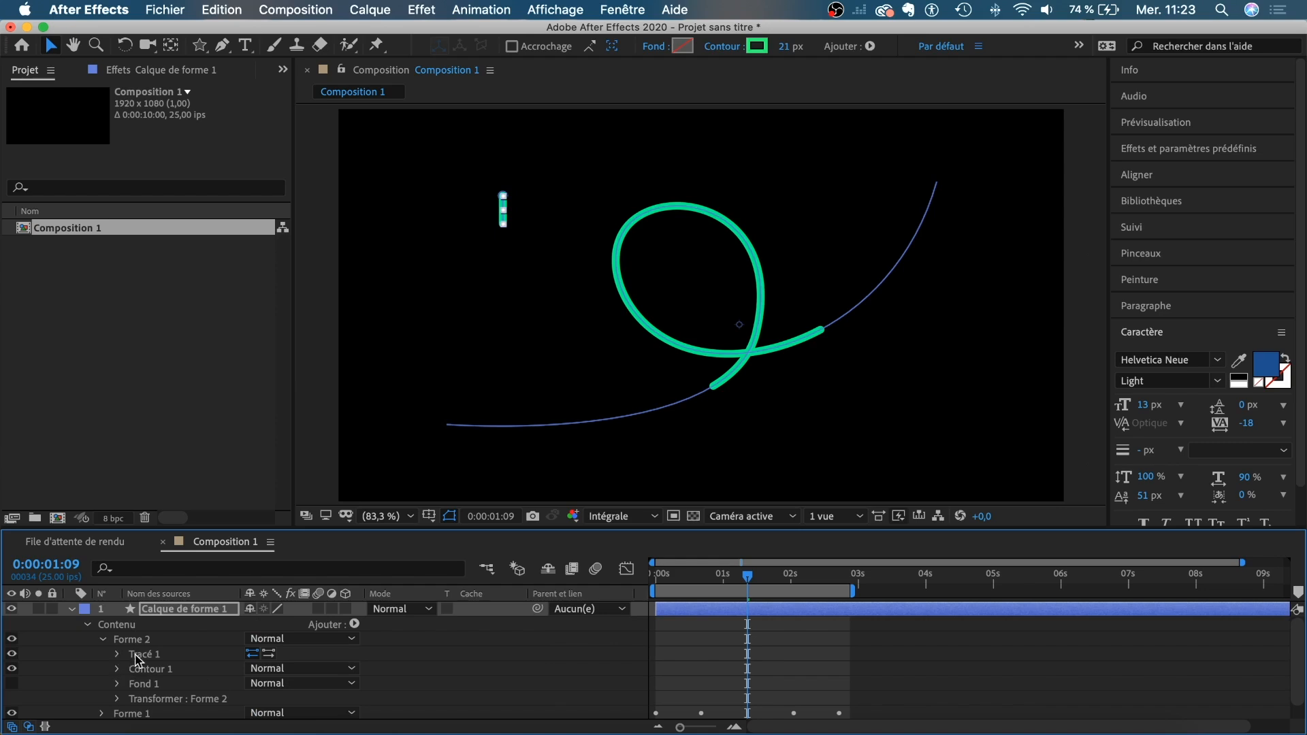
# Step: Add a Réduire les tracés operator to Forme 2 and show its properties
pyautogui.scroll(-1, 136, 659)
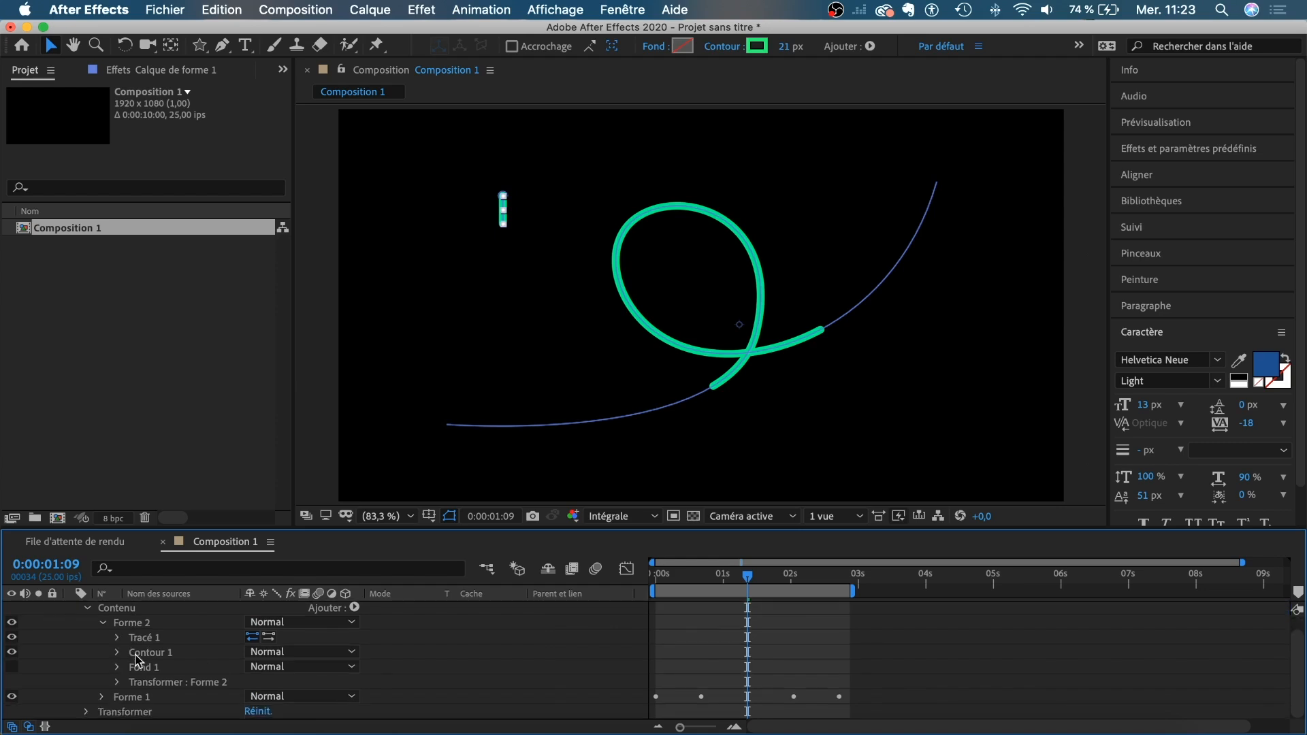
pyautogui.scroll(1, 139, 659)
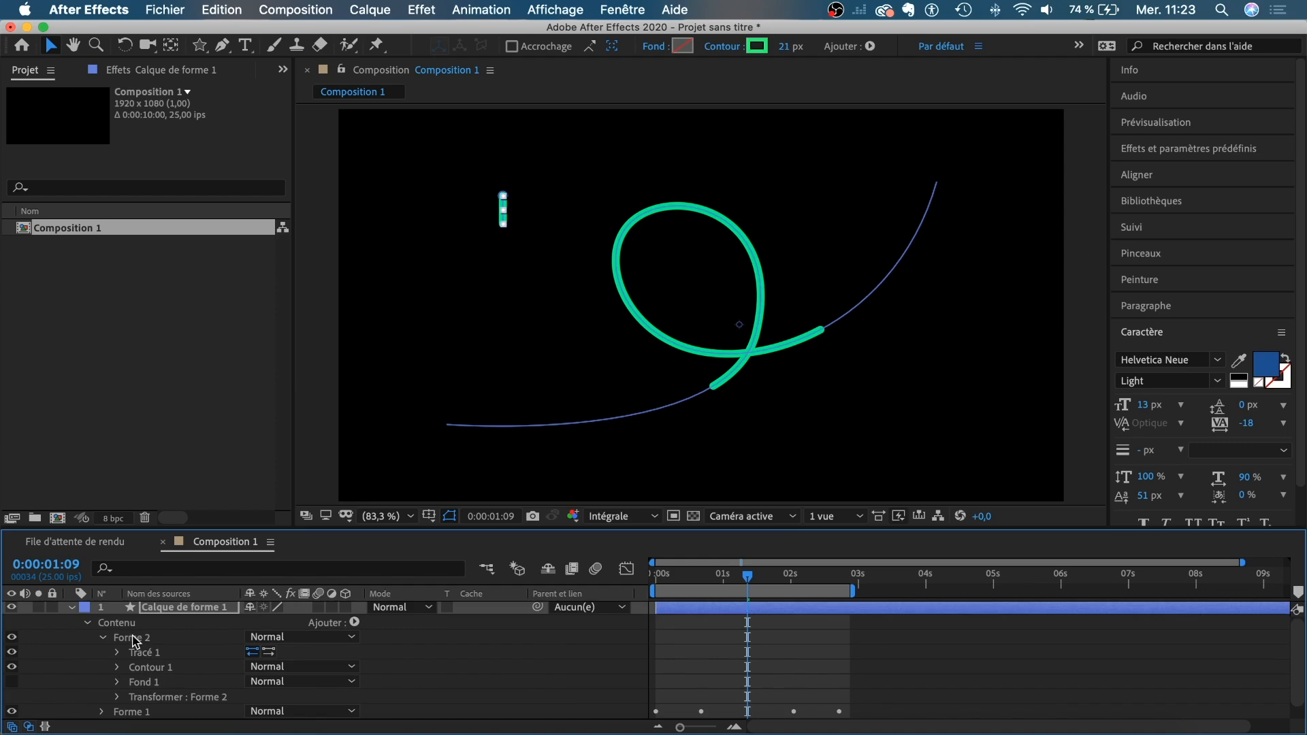
pyautogui.click(135, 640)
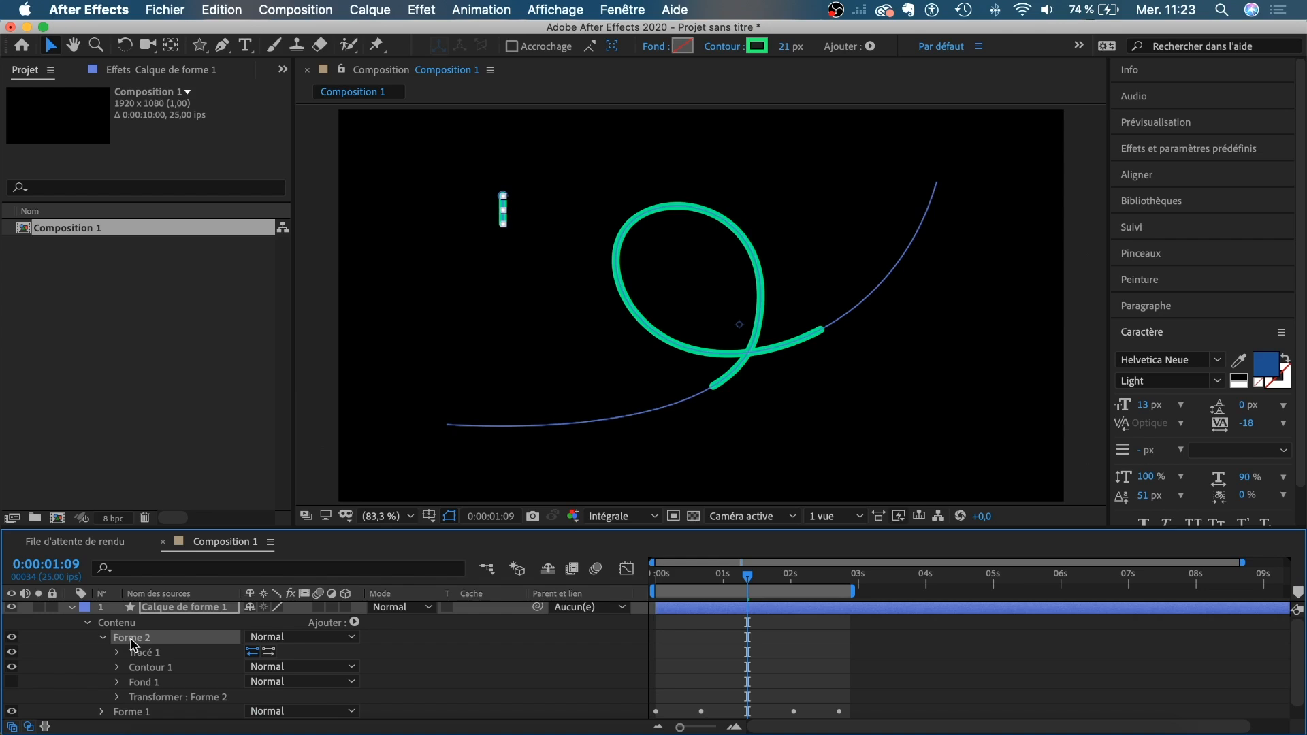
pyautogui.click(354, 622)
pyautogui.click(410, 652)
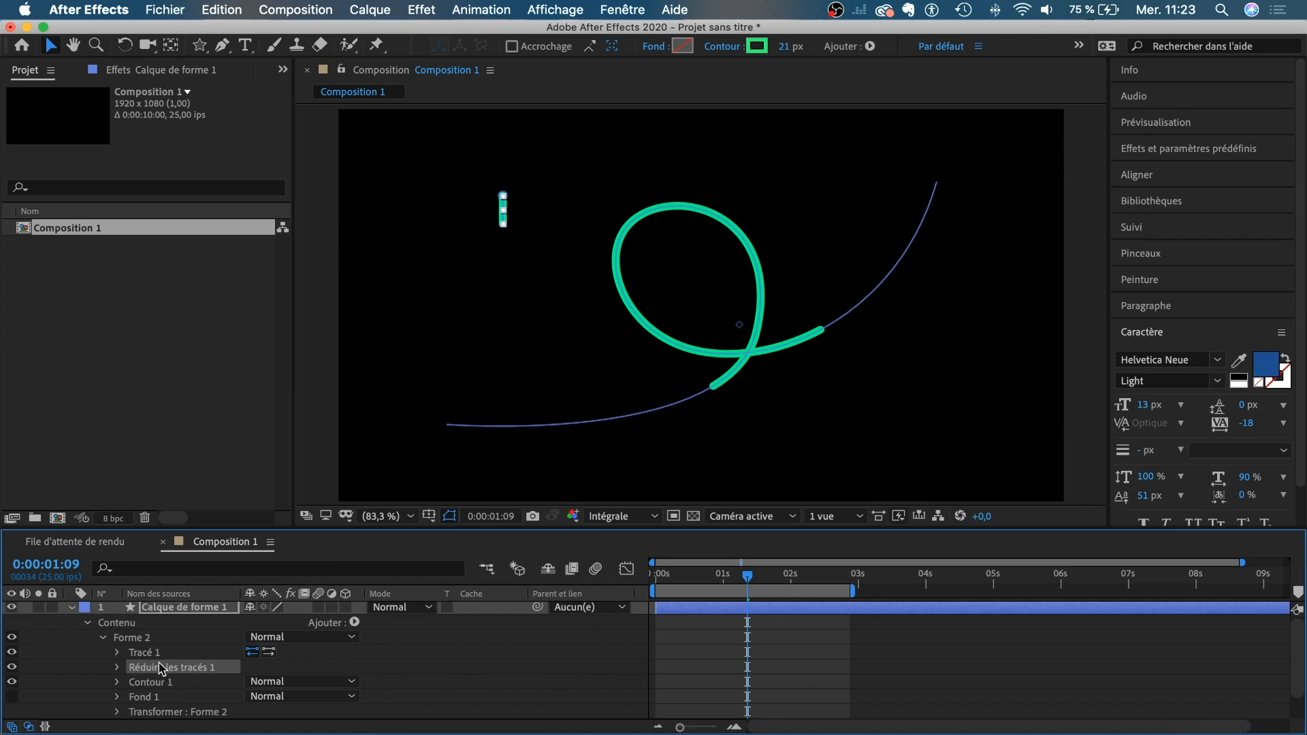
pyautogui.click(117, 670)
pyautogui.scroll(-2, 120, 674)
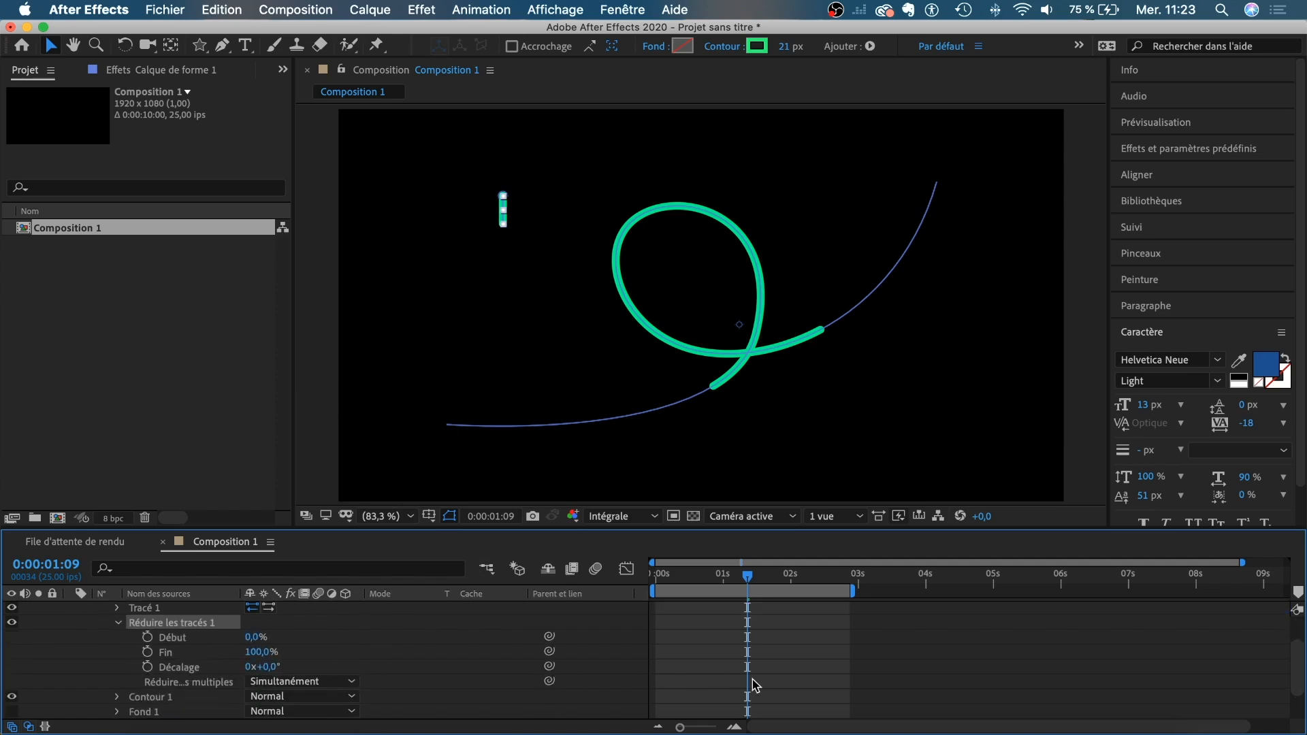
pyautogui.scroll(-2, 753, 684)
pyautogui.scroll(4, 340, 627)
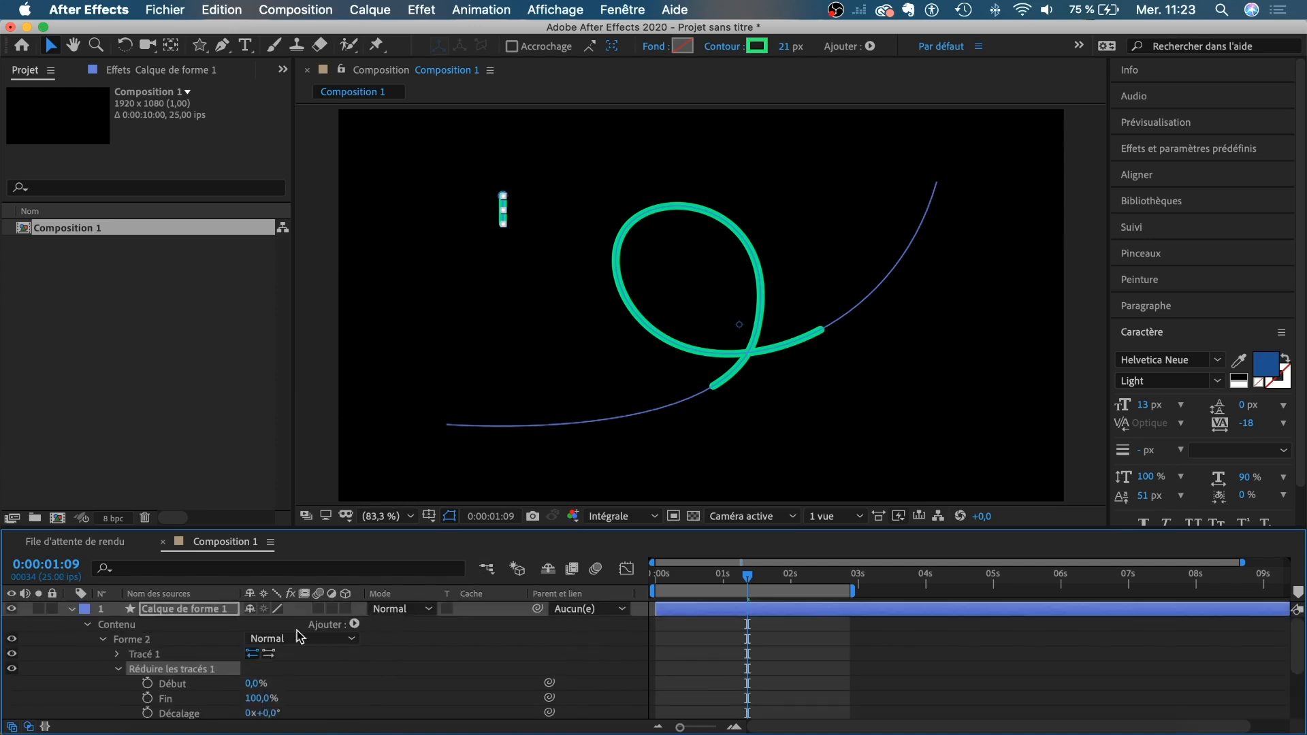
# Step: Show only the animated properties of Calque de forme 1 and copy all four Début and Fin keyframes
pyautogui.click(167, 609)
pyautogui.press('u')
pyautogui.moveTo(870, 659); pyautogui.dragTo(652, 626)
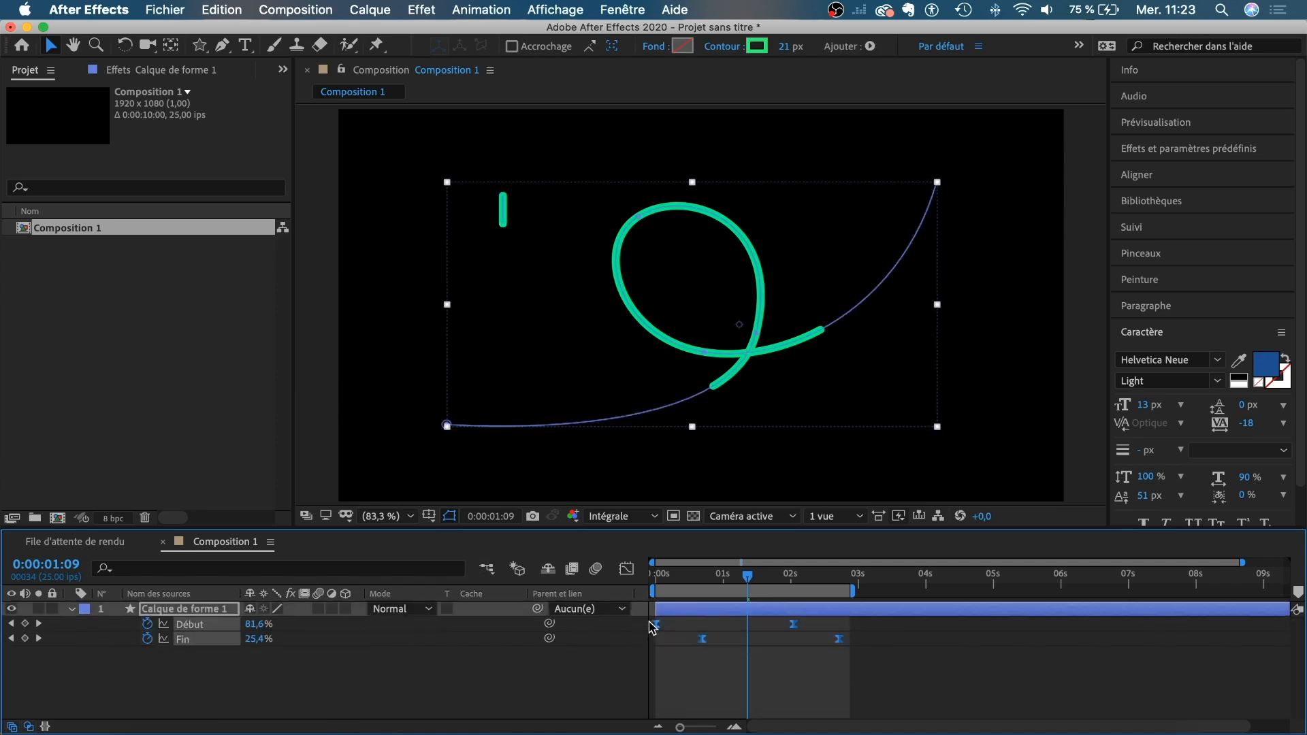
# Step: Paste the copied Début and Fin keyframes onto Forme 2's Réduire les tracés 1 at 0:00:00:18
pyautogui.click(72, 610)
pyautogui.click(72, 610)
pyautogui.scroll(-5, 136, 671)
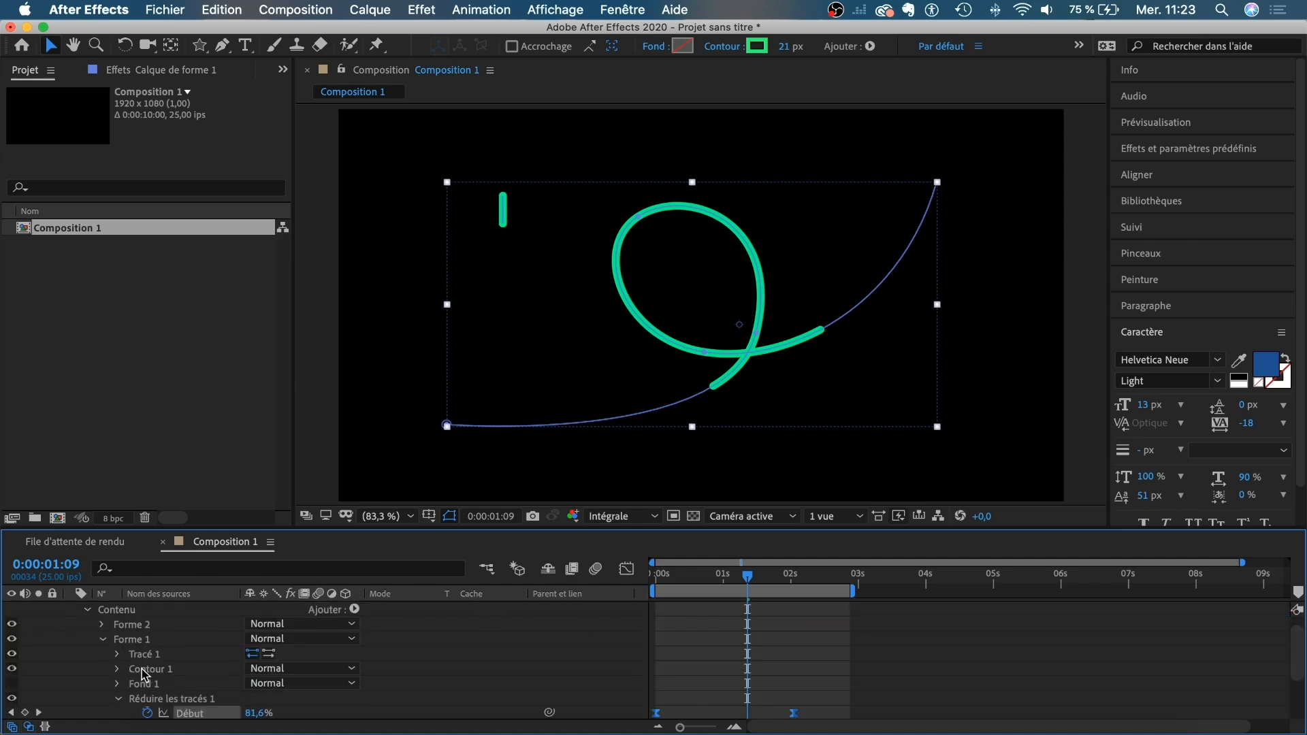
pyautogui.scroll(4, 142, 672)
pyautogui.scroll(2, 142, 670)
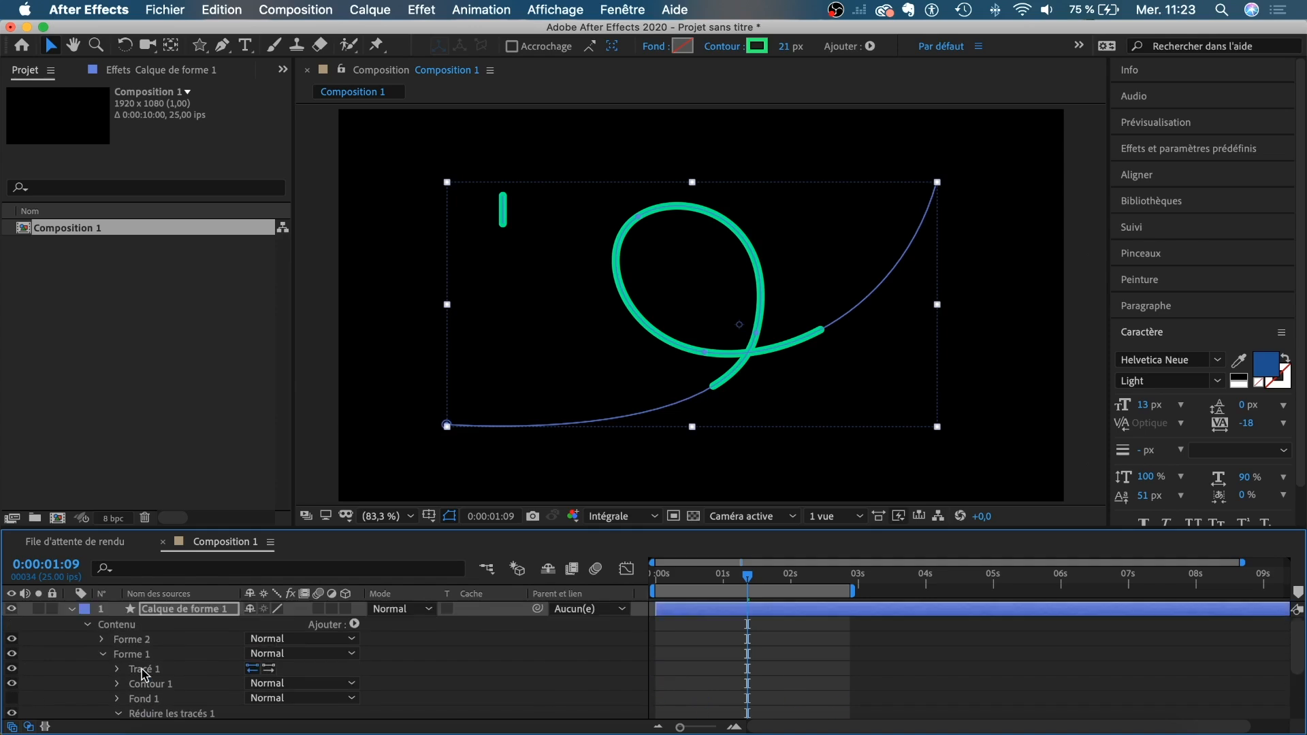
pyautogui.click(102, 639)
pyautogui.scroll(-1, 132, 672)
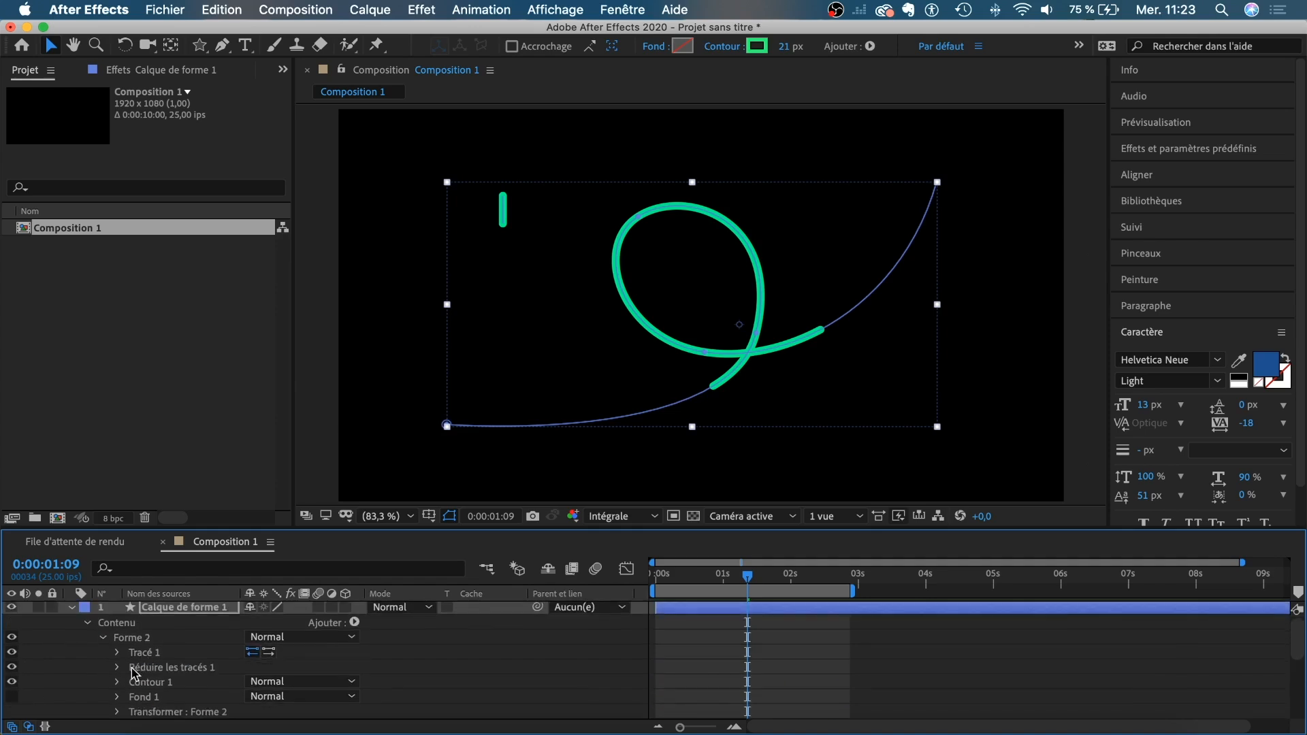
pyautogui.click(117, 667)
pyautogui.click(160, 652)
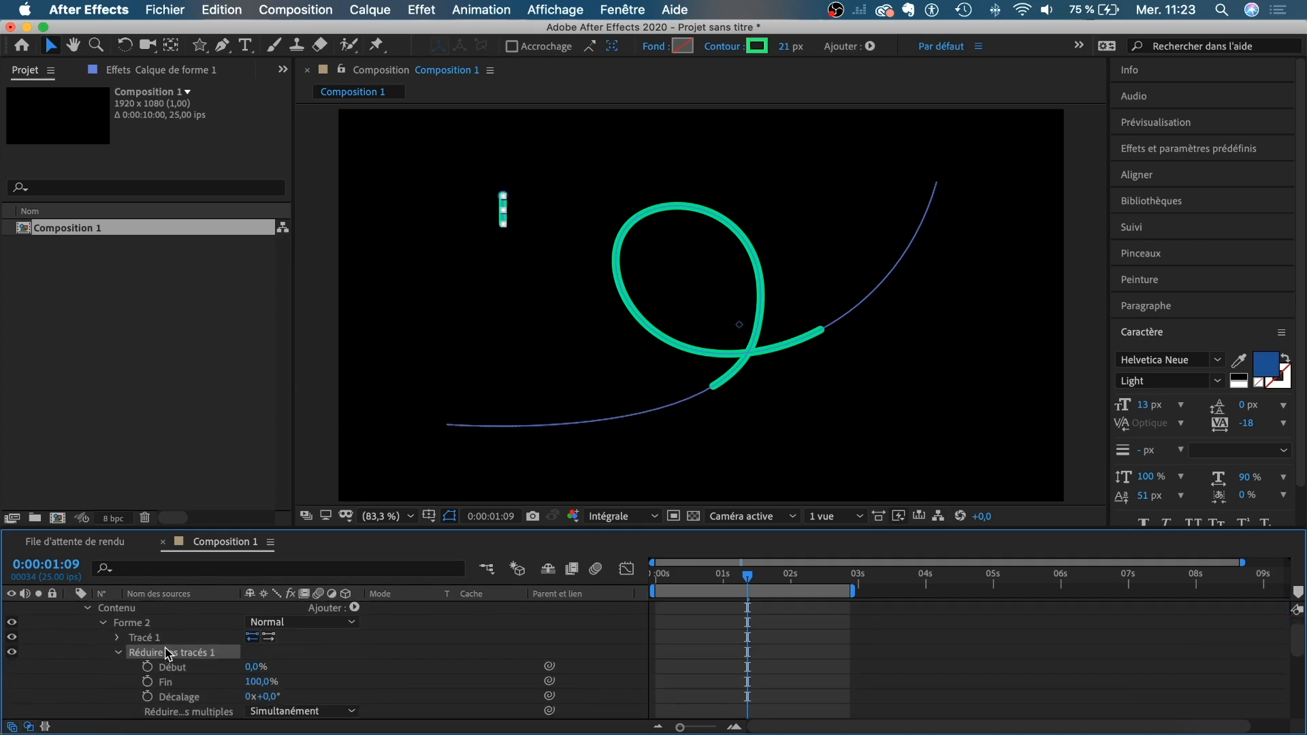
pyautogui.moveTo(675, 579); pyautogui.dragTo(702, 584)
pyautogui.hotkey('ctrl', 'v')
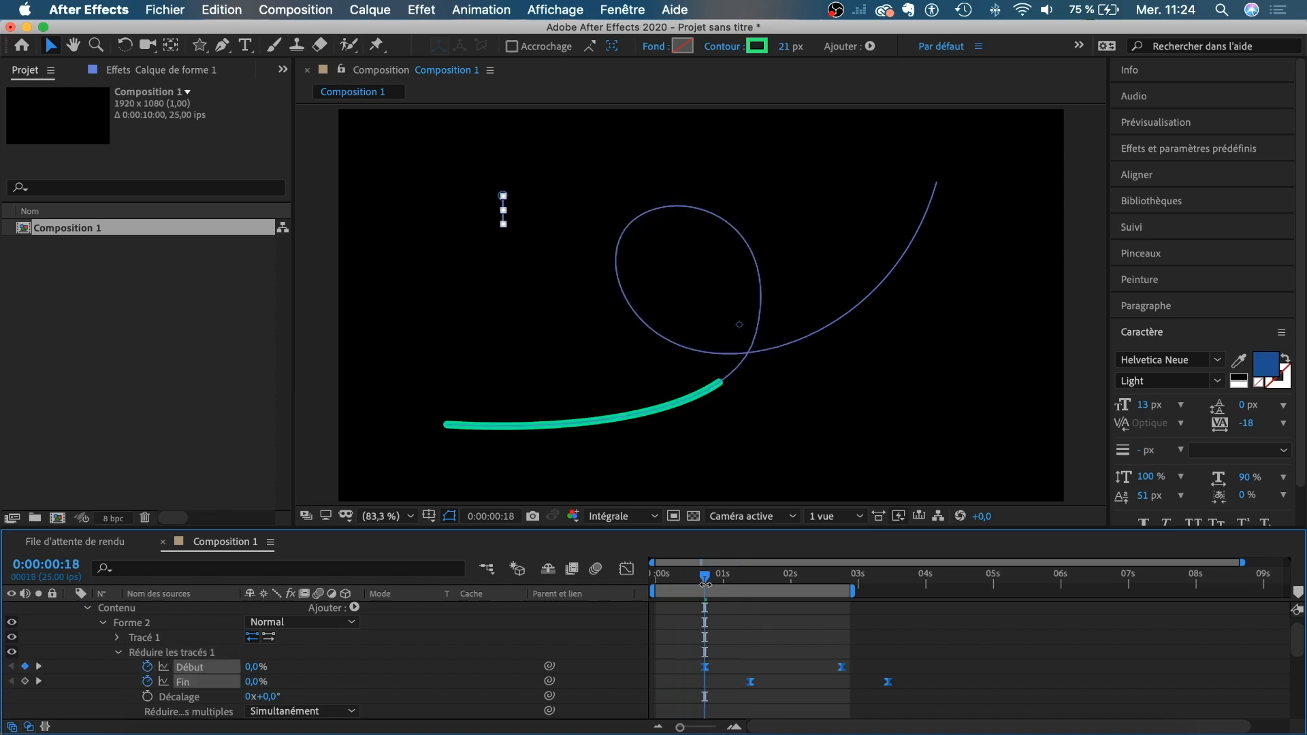
# Step: Extend the work area to about 3.7 seconds and compress Forme 2's trim keyframes, ending Début near 1.5 s and running Fin from about 1 to 1.8 s
pyautogui.moveTo(704, 577); pyautogui.dragTo(688, 577)
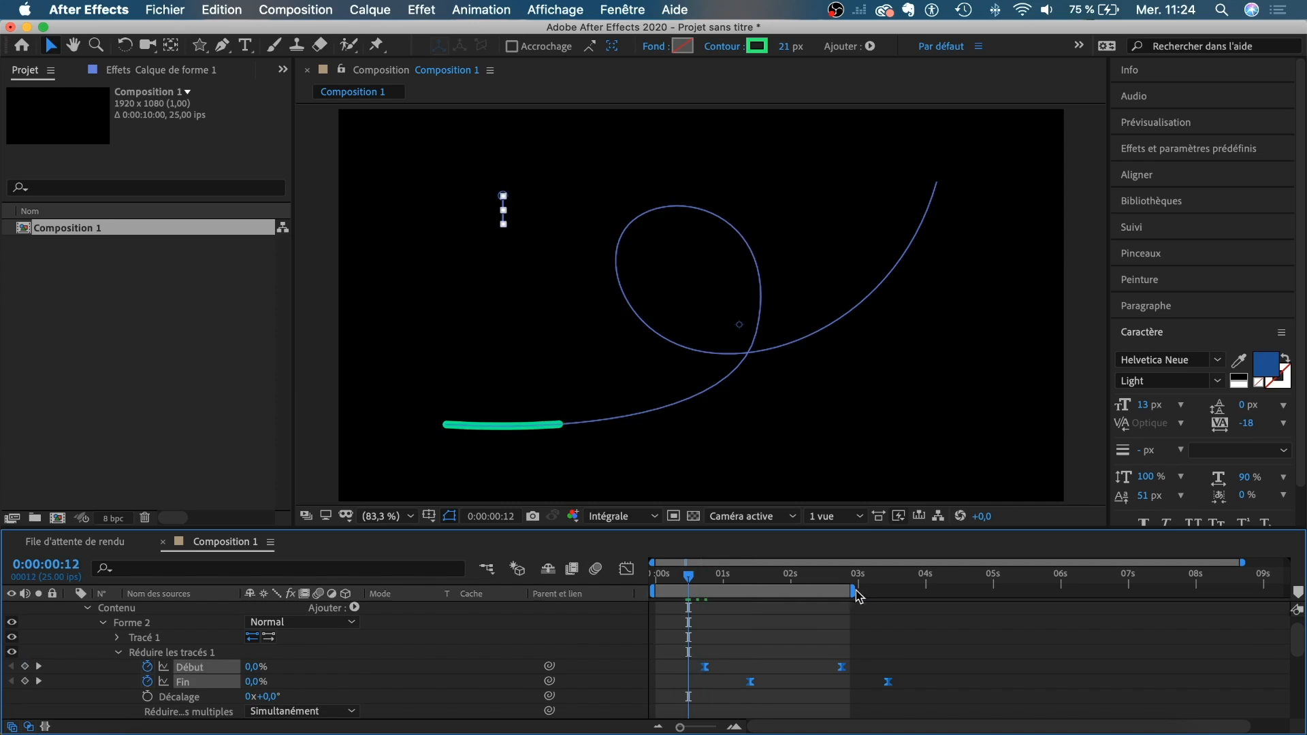
pyautogui.moveTo(859, 589); pyautogui.dragTo(908, 590)
pyautogui.moveTo(917, 711); pyautogui.dragTo(725, 682)
pyautogui.moveTo(810, 697); pyautogui.dragTo(757, 669)
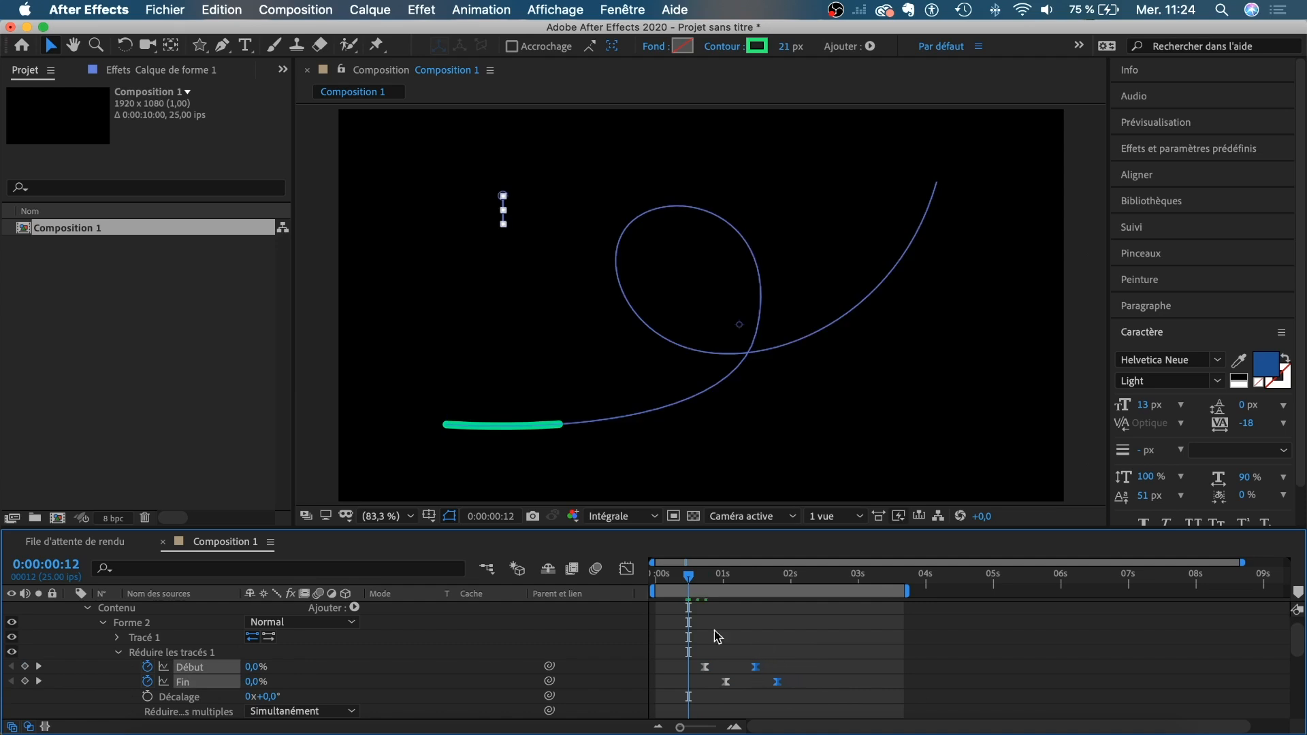
# Step: Inspect Forme 2's Début and Fin curves and preview the animation, stopping at 0:00:01:14
pyautogui.click(627, 568)
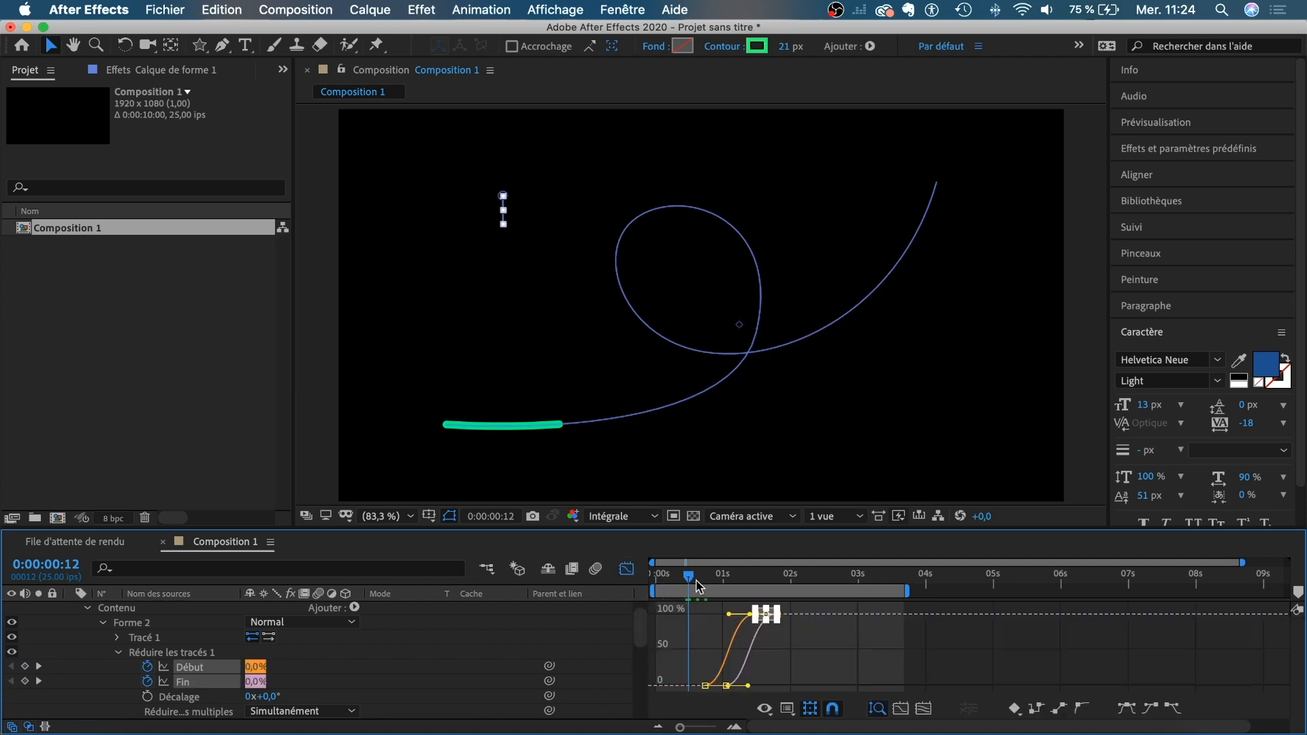
pyautogui.click(626, 569)
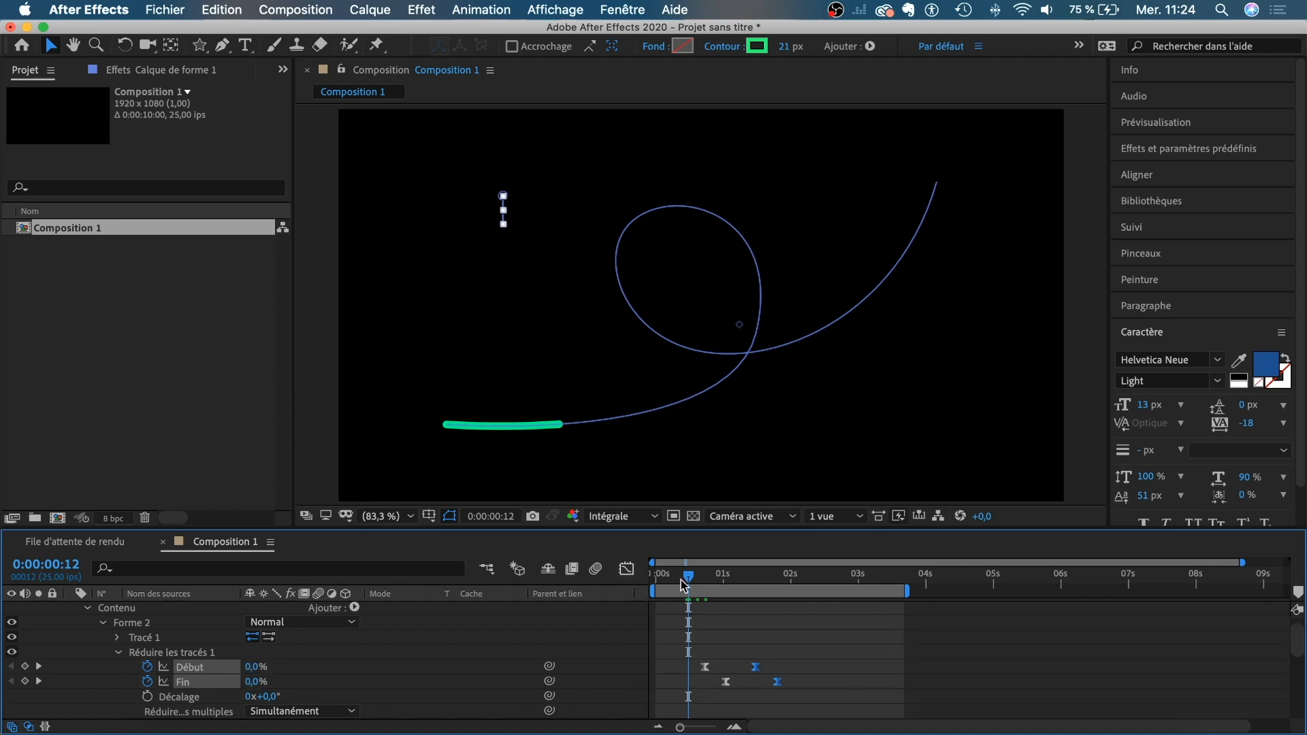
pyautogui.click(667, 577)
pyautogui.press('space')
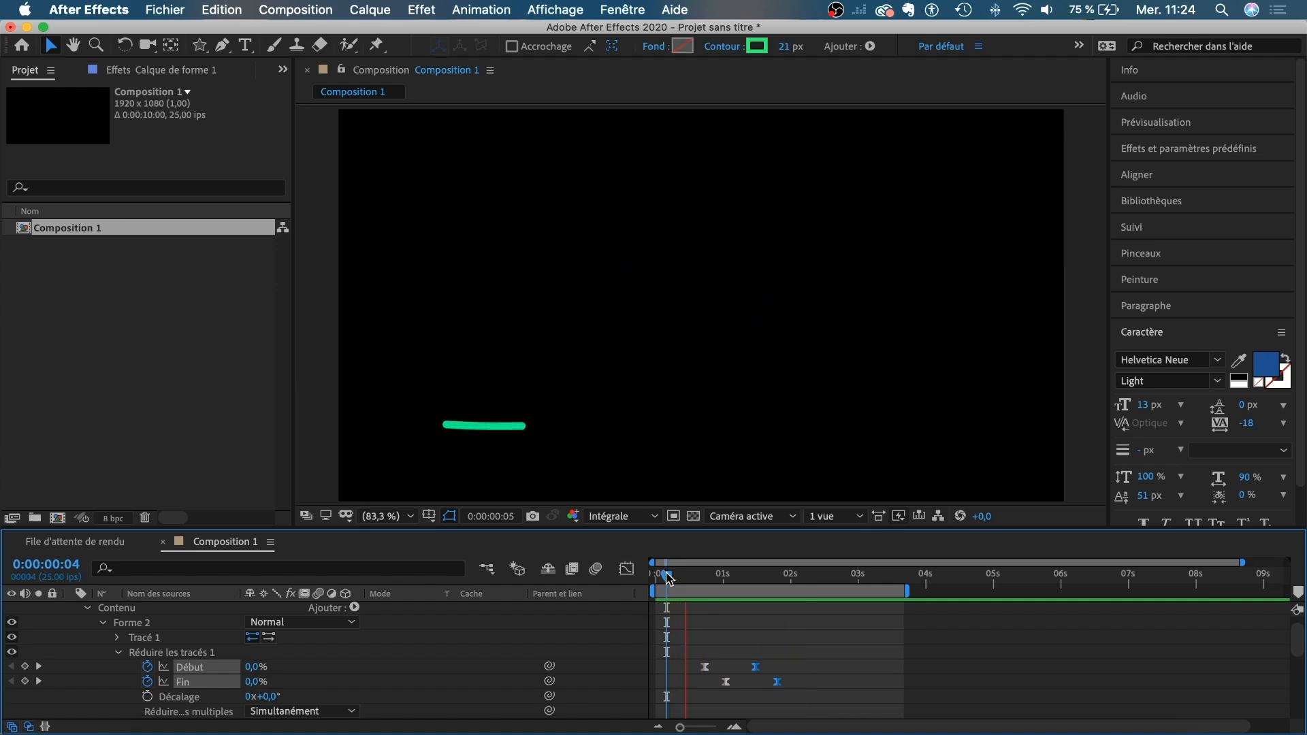
pyautogui.moveTo(667, 576); pyautogui.dragTo(761, 580)
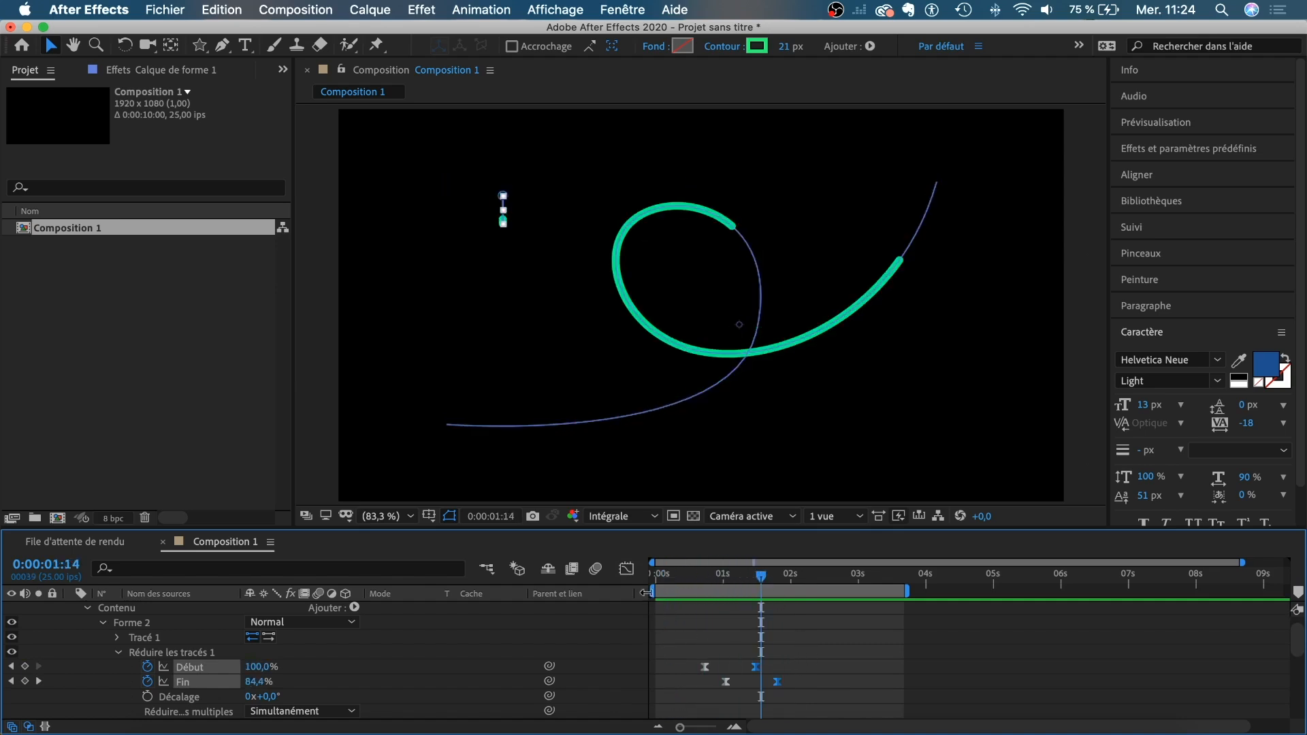
# Step: Reshape Forme 2's Début and Fin value curves with a steep start and a soft arrival at 100 %, and preview the motion
pyautogui.click(627, 569)
pyautogui.scroll(2, 729, 646)
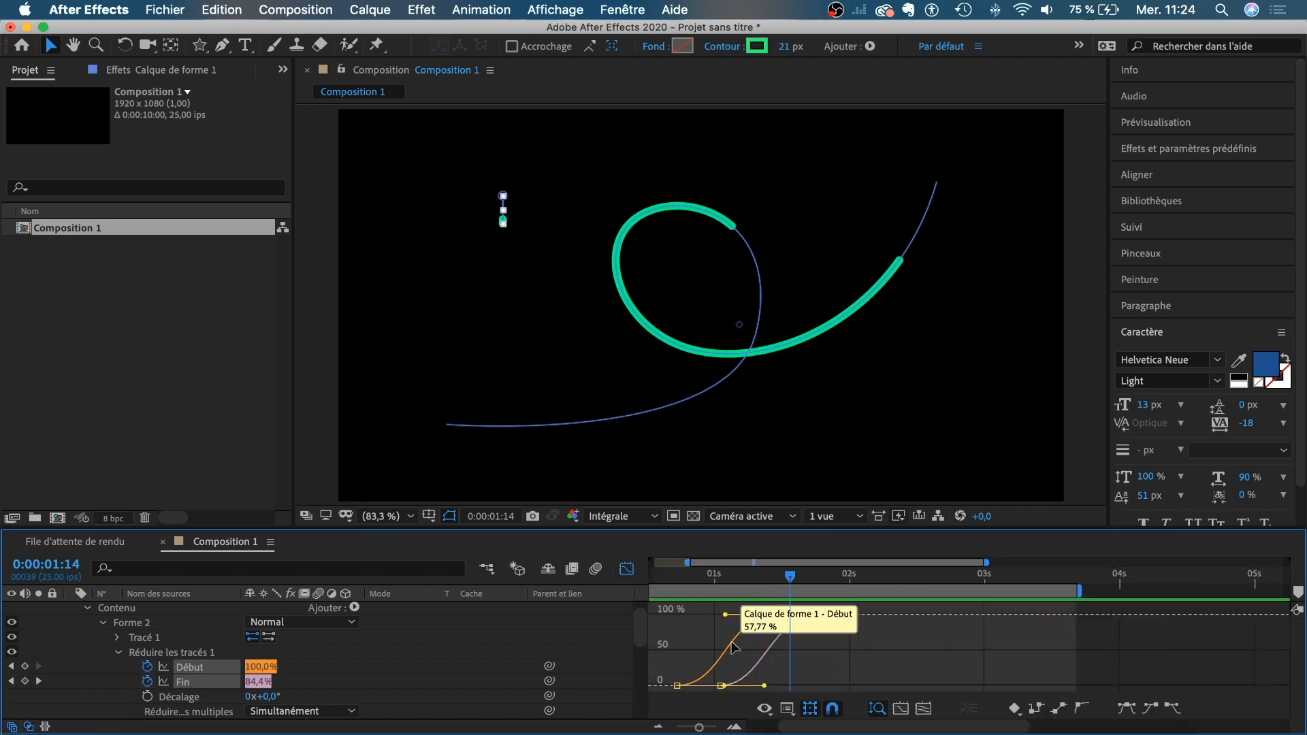
pyautogui.hscroll(-2, 730, 646)
pyautogui.click(723, 663)
pyautogui.moveTo(724, 664); pyautogui.dragTo(951, 630)
pyautogui.moveTo(801, 614); pyautogui.dragTo(823, 617)
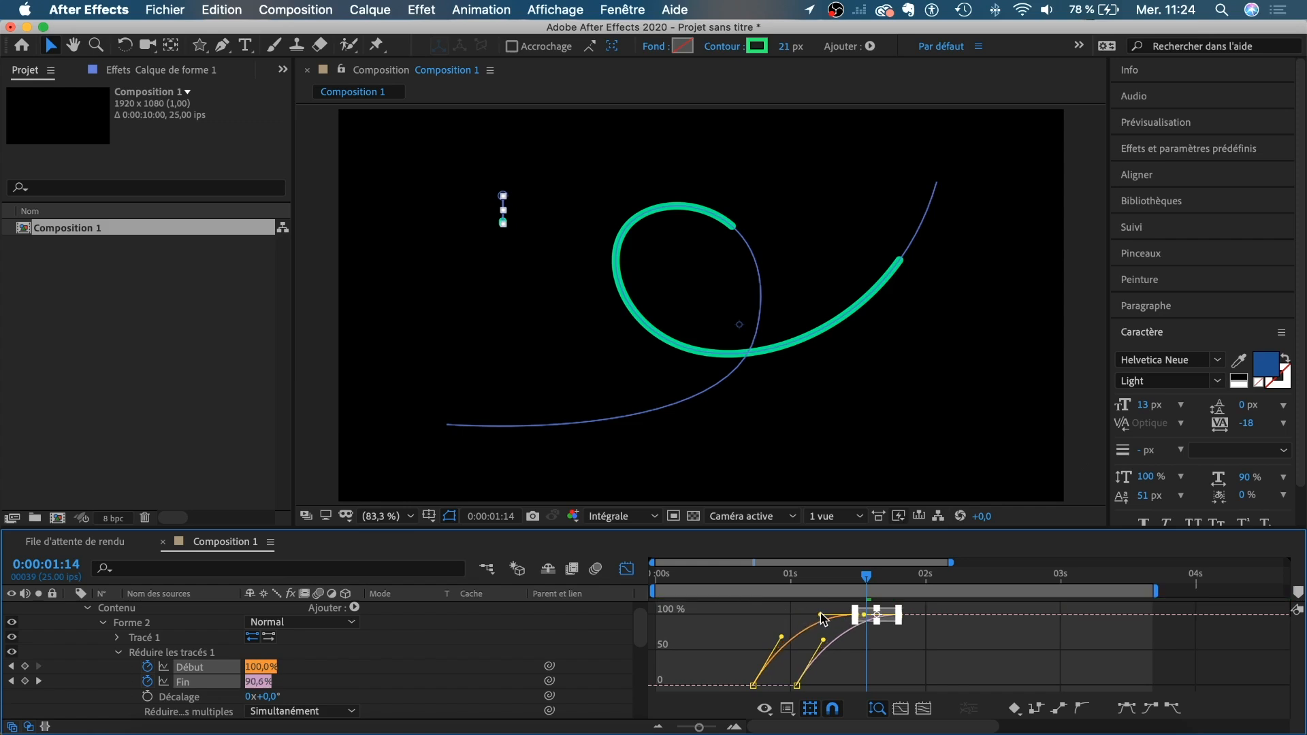
pyautogui.click(667, 576)
pyautogui.press('space')
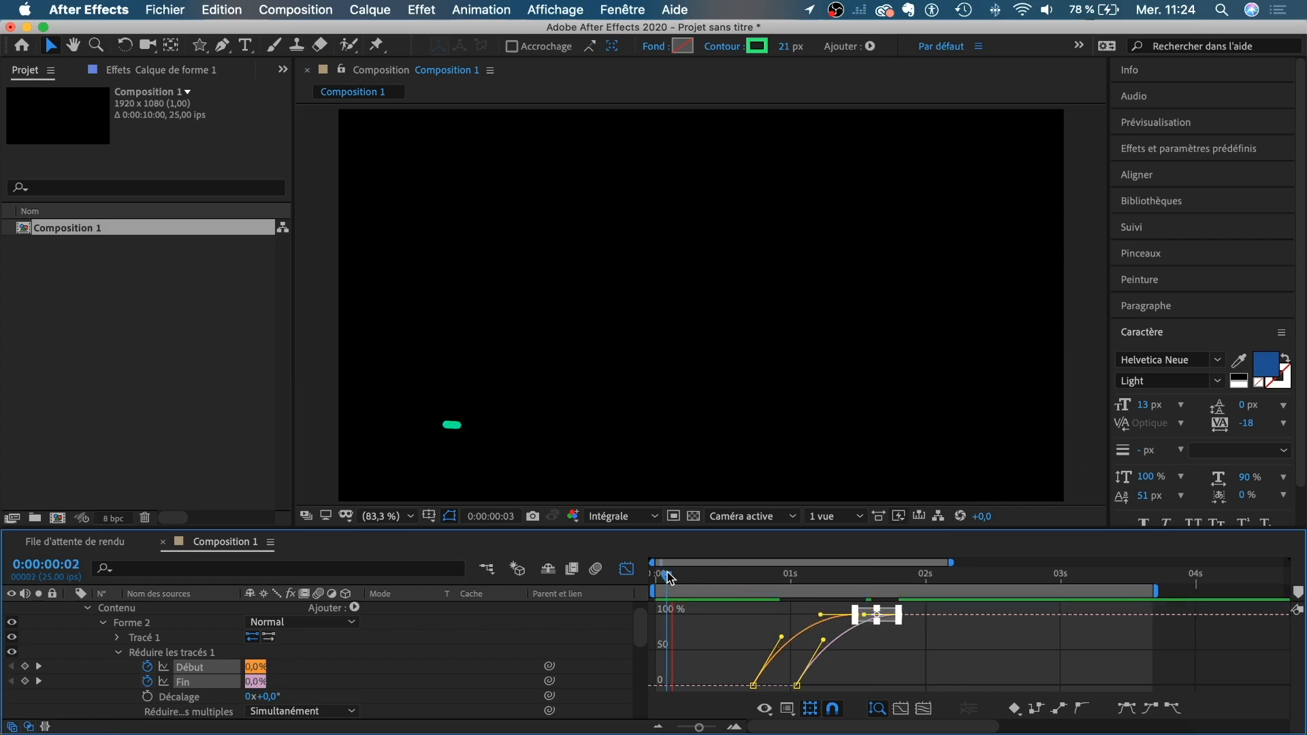
pyautogui.press('space')
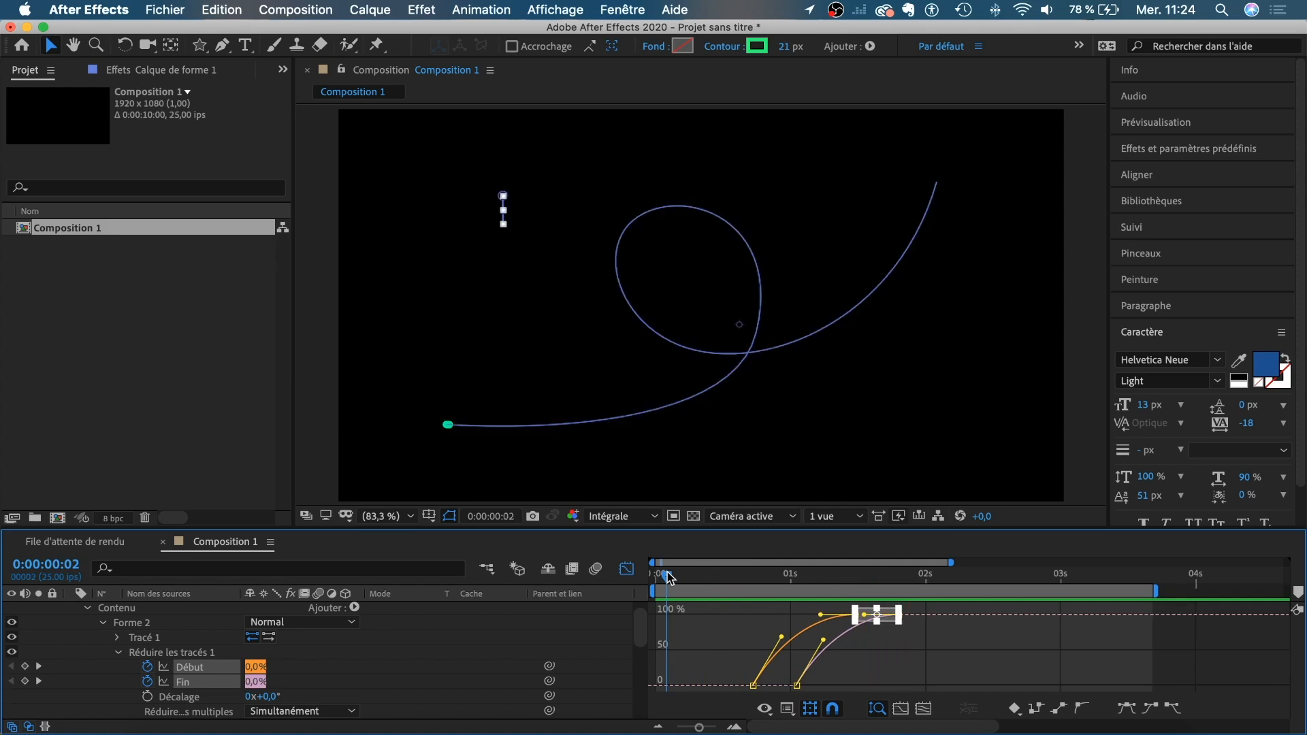
# Step: Shorten Forme 2's trim timing, ending Début near 1.2 s and running Fin from about 0.9 to 1.4 s, and steepen both curves' starts
pyautogui.click(627, 569)
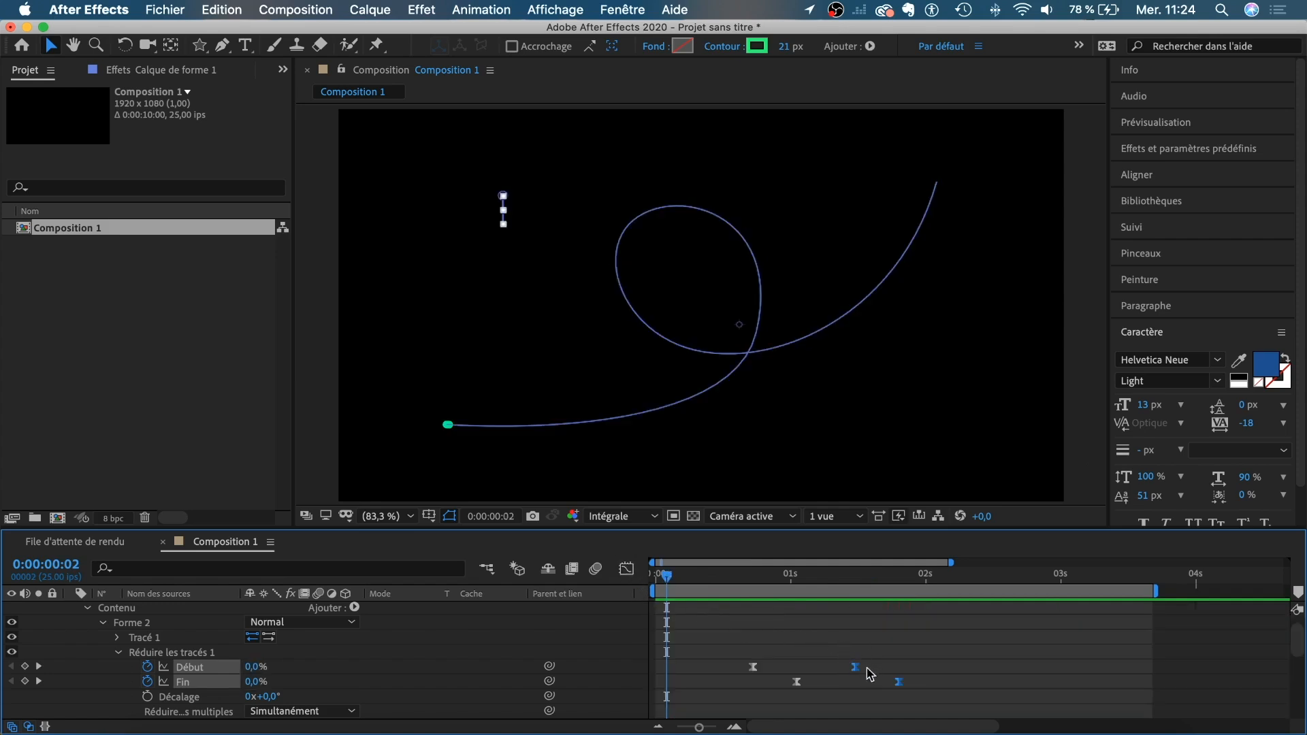
pyautogui.moveTo(856, 669); pyautogui.dragTo(784, 680)
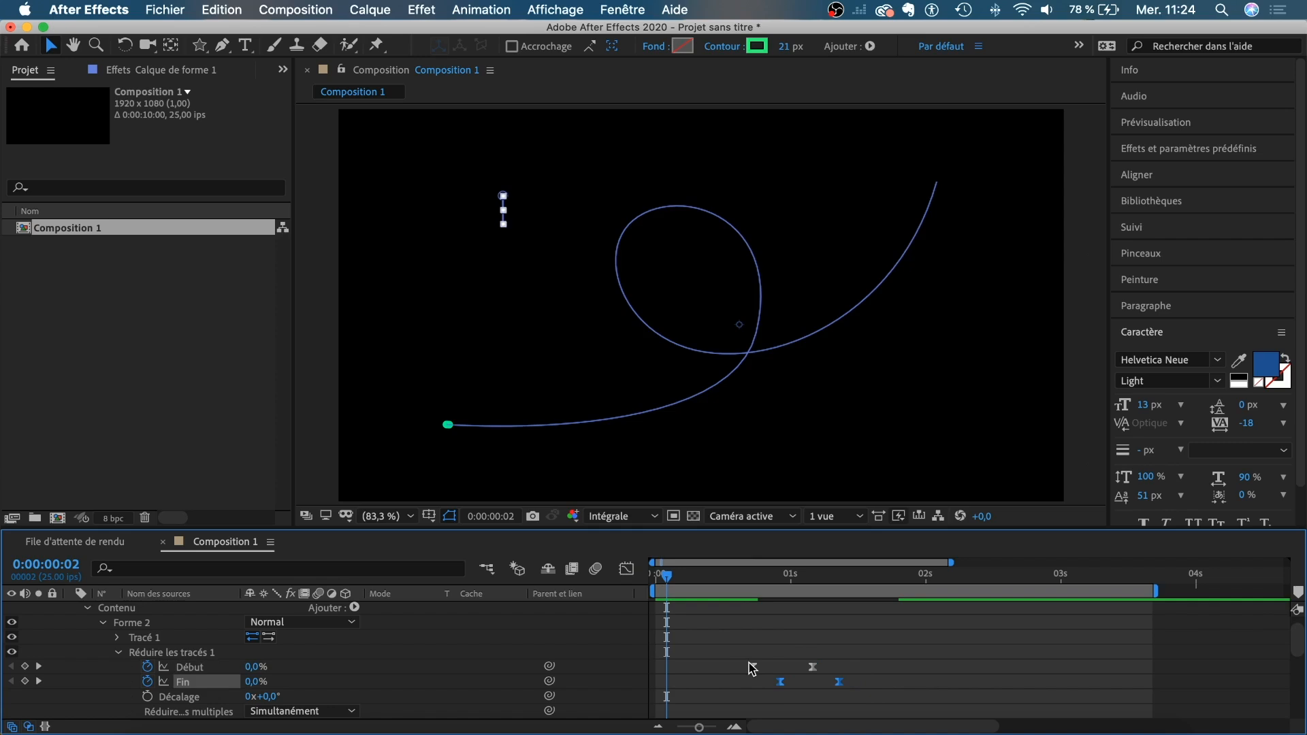
pyautogui.click(627, 572)
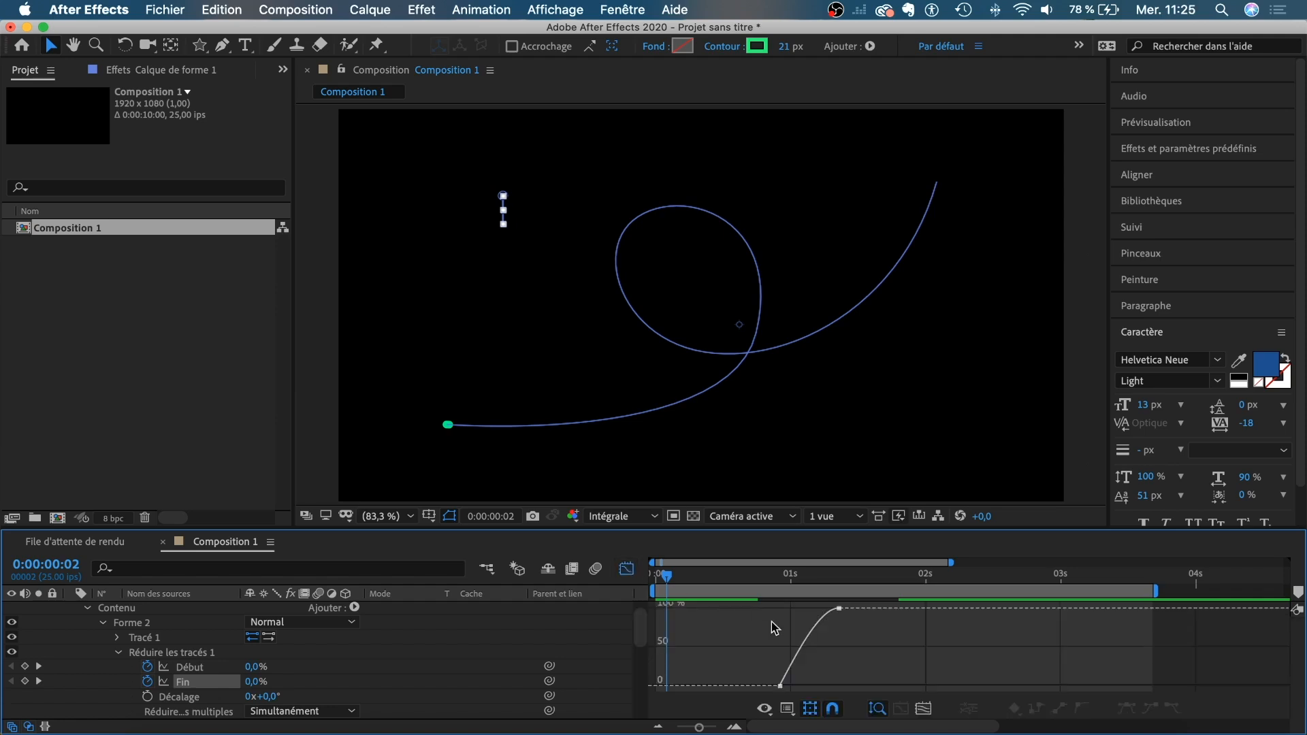
pyautogui.keyDown('shift'); pyautogui.click(193, 667); pyautogui.keyUp('shift')
pyautogui.moveTo(852, 604); pyautogui.dragTo(740, 703)
pyautogui.moveTo(765, 643); pyautogui.dragTo(766, 631)
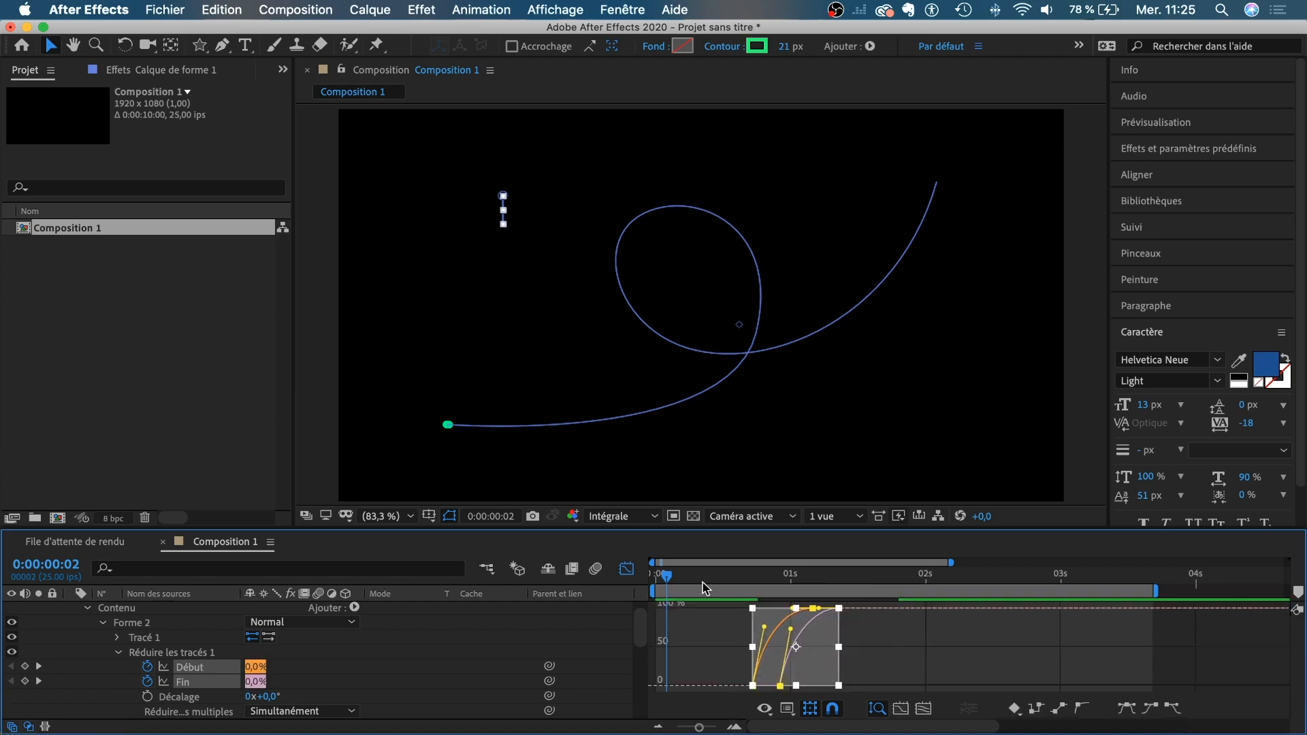
# Step: Preview the retimed small stroke and scrub to 0:00:00:23 in the keyframe timeline
pyautogui.press('space')
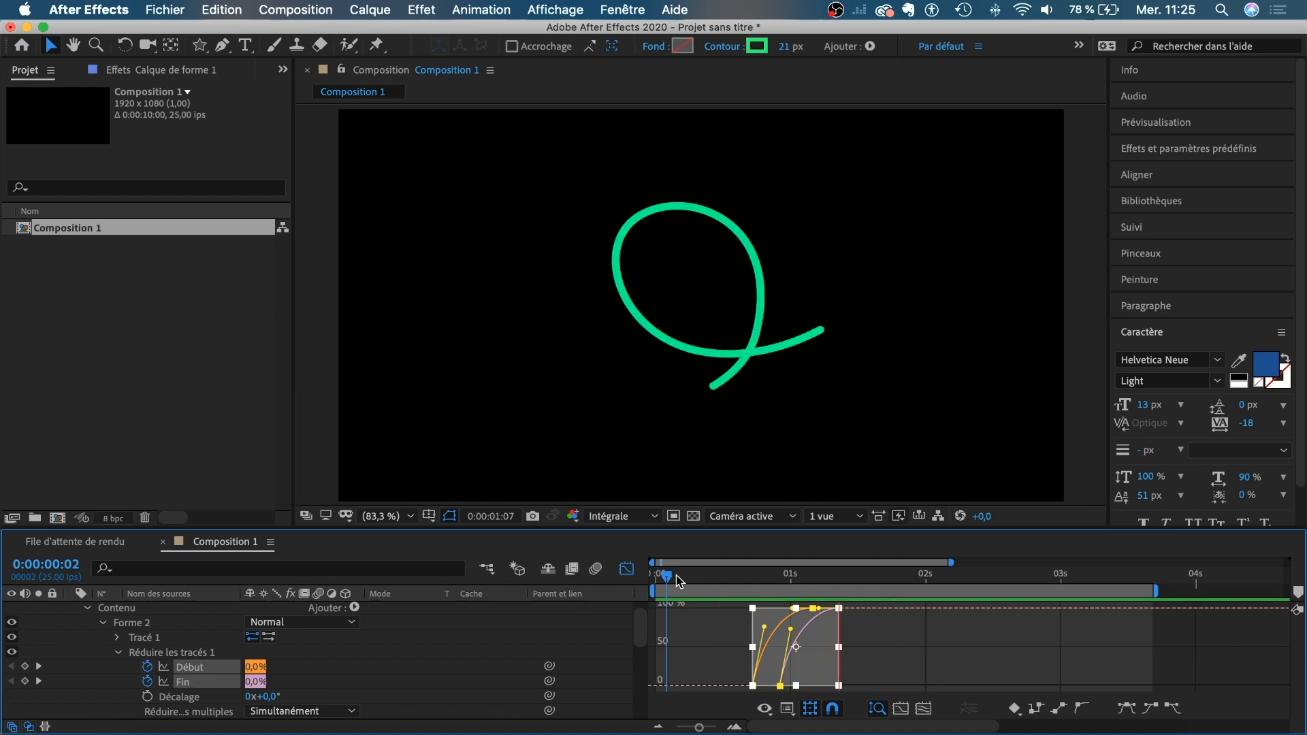
pyautogui.click(679, 578)
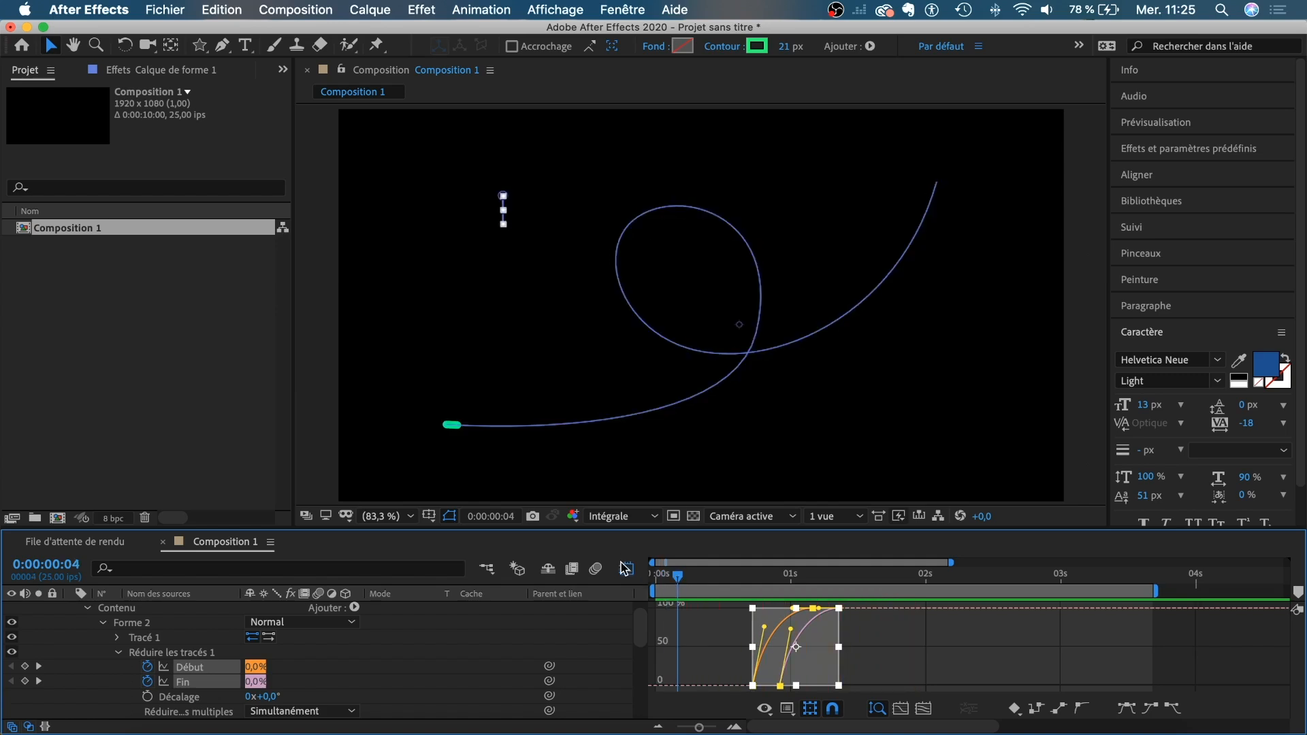
pyautogui.press('super+s')
pyautogui.click(859, 544)
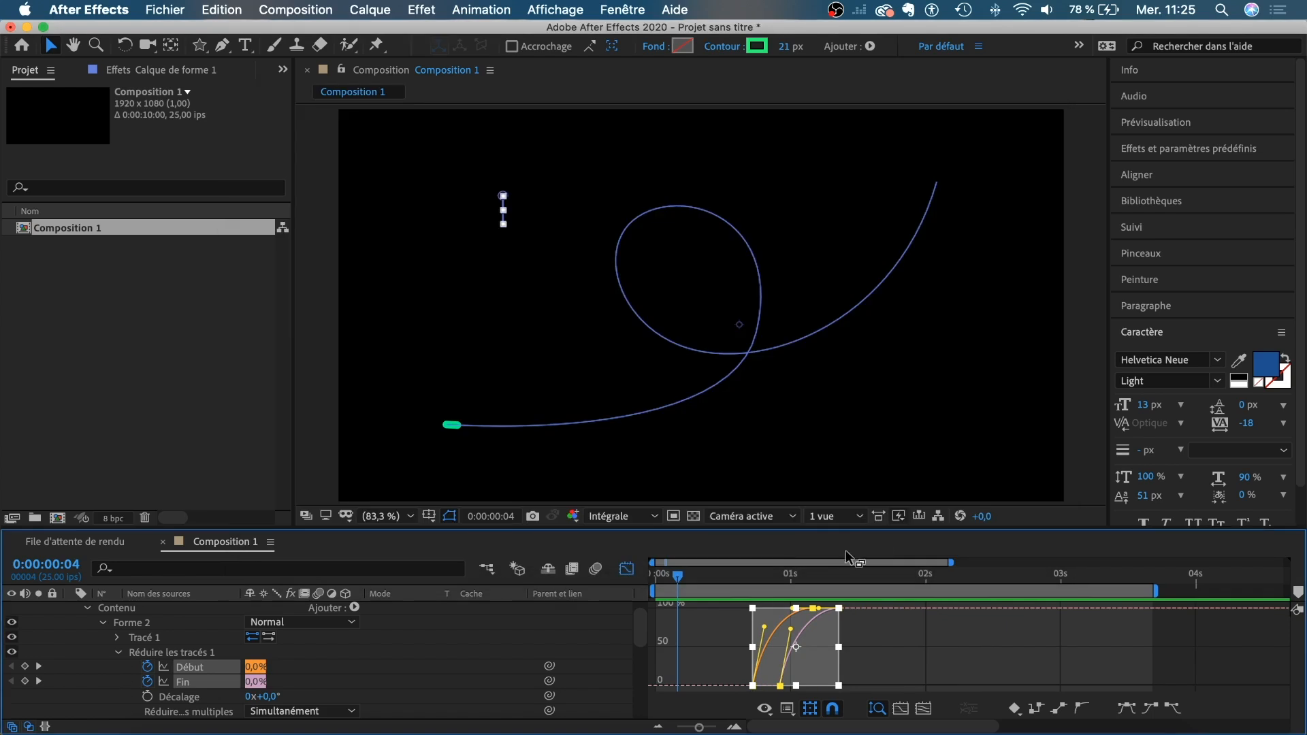
pyautogui.click(627, 568)
pyautogui.click(788, 636)
pyautogui.moveTo(749, 569); pyautogui.dragTo(780, 569)
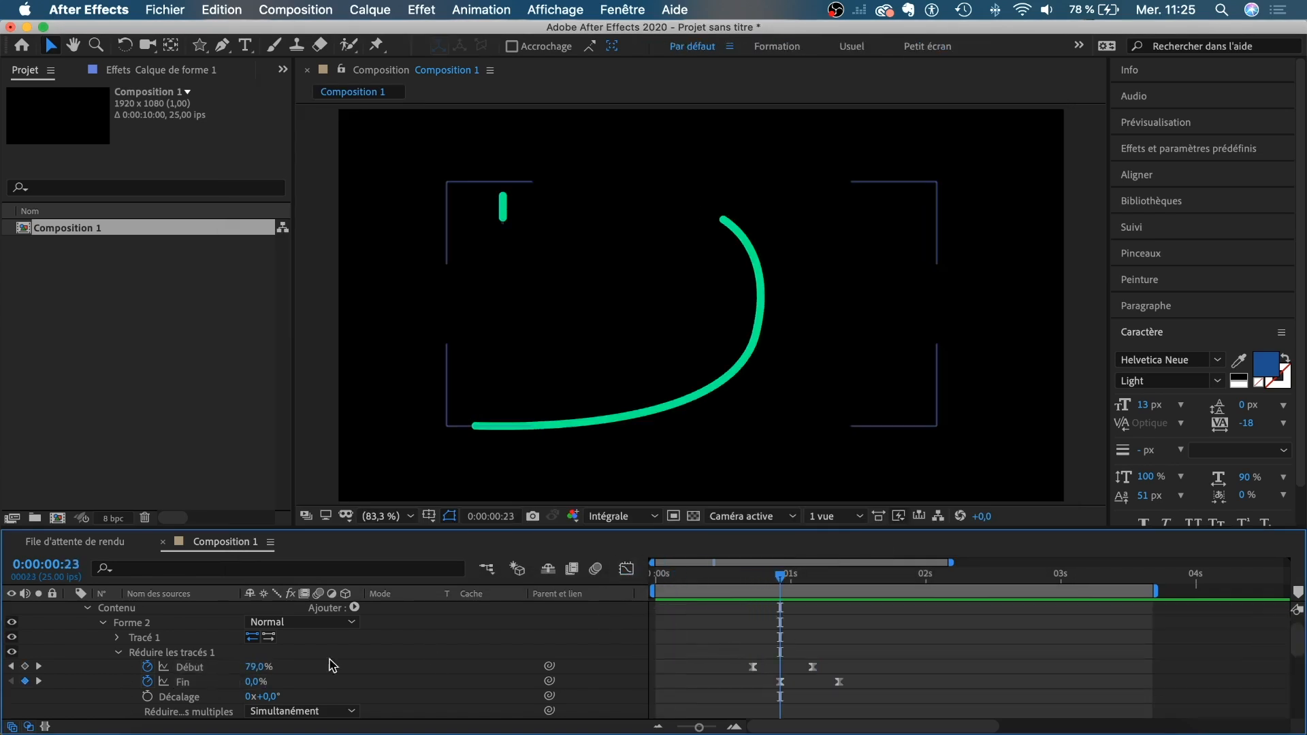
# Step: Collapse the Forme 2 and Forme 1 groups and duplicate Forme 2
pyautogui.click(102, 624)
pyautogui.click(132, 622)
pyautogui.scroll(1, 123, 643)
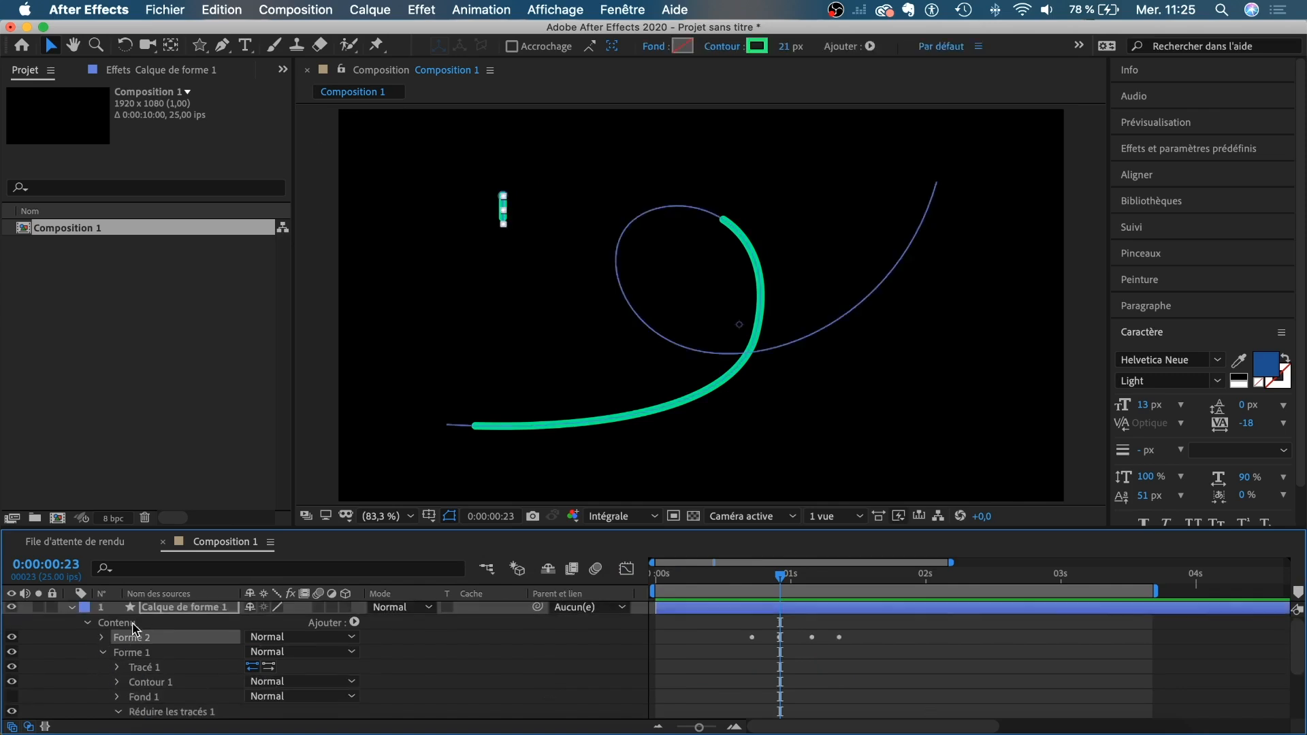
pyautogui.click(103, 654)
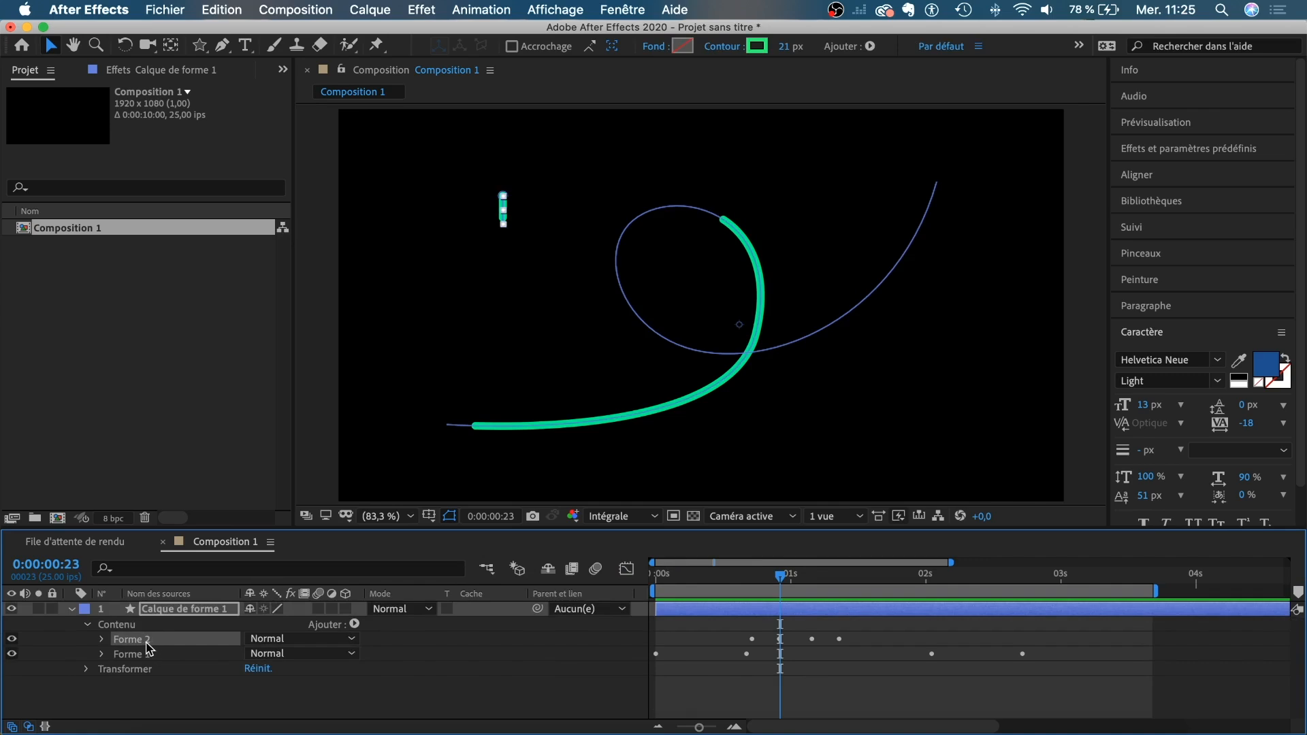
pyautogui.press('super+d')
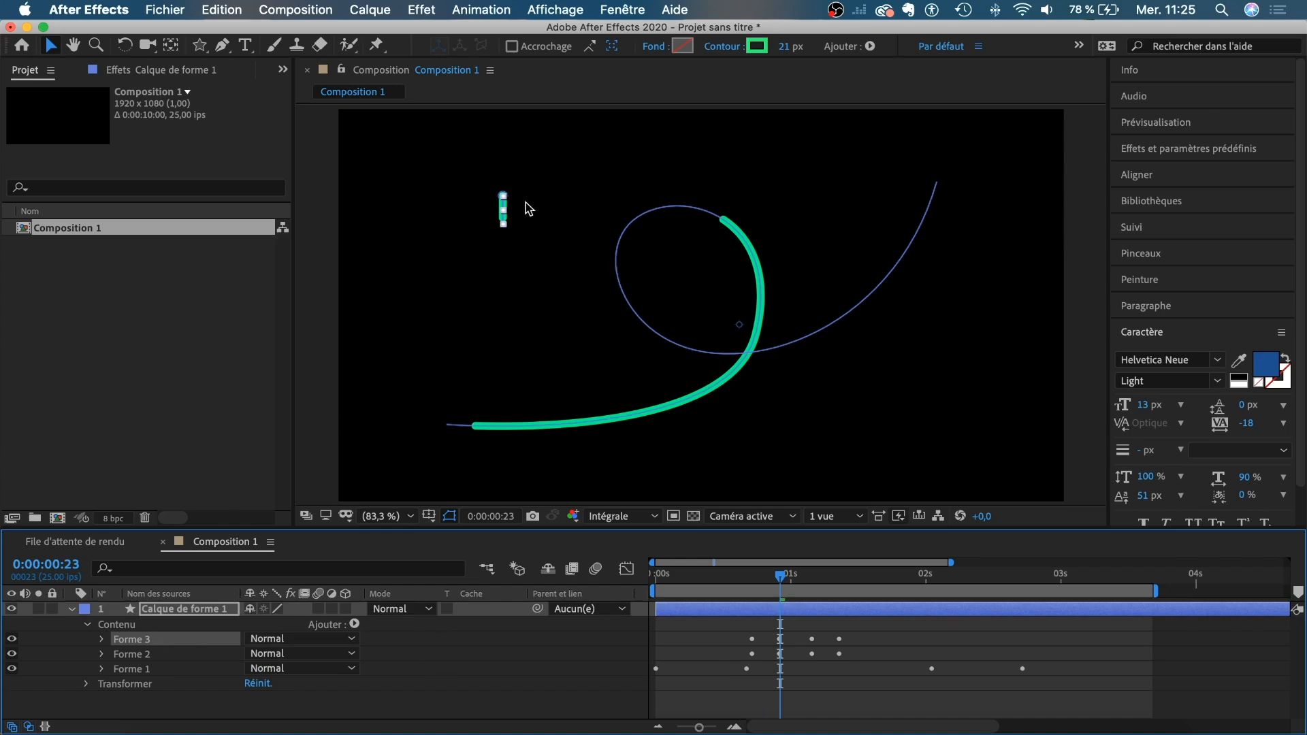
# Step: Place the duplicated stroke Forme 3 slightly above and to the right of the original small stroke, working at 200 % magnification
pyautogui.moveTo(504, 205)
pyautogui.mouseDown()
pyautogui.moveTo(558, 197)
pyautogui.moveTo(846, 233)
pyautogui.mouseUp()
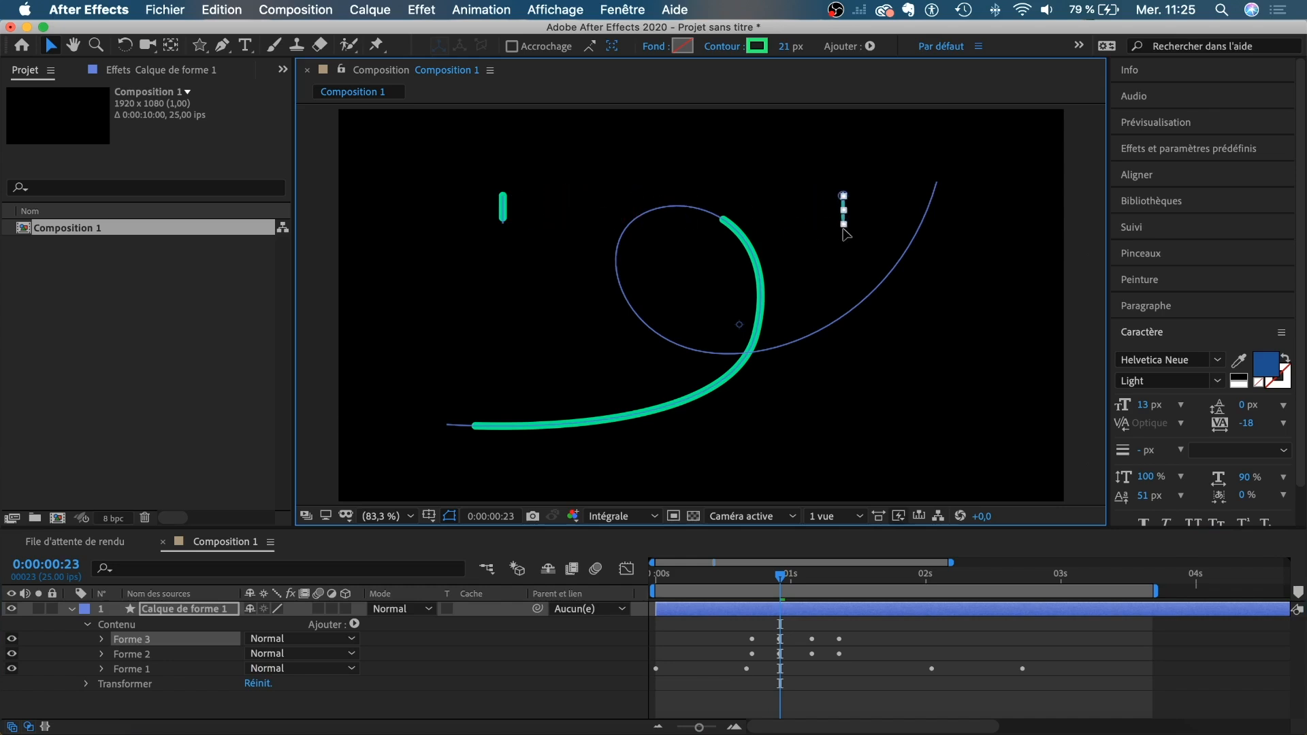
pyautogui.press('super+z')
pyautogui.press('.')
pyautogui.press('.')
pyautogui.press('h')
pyautogui.moveTo(509, 207); pyautogui.dragTo(991, 431)
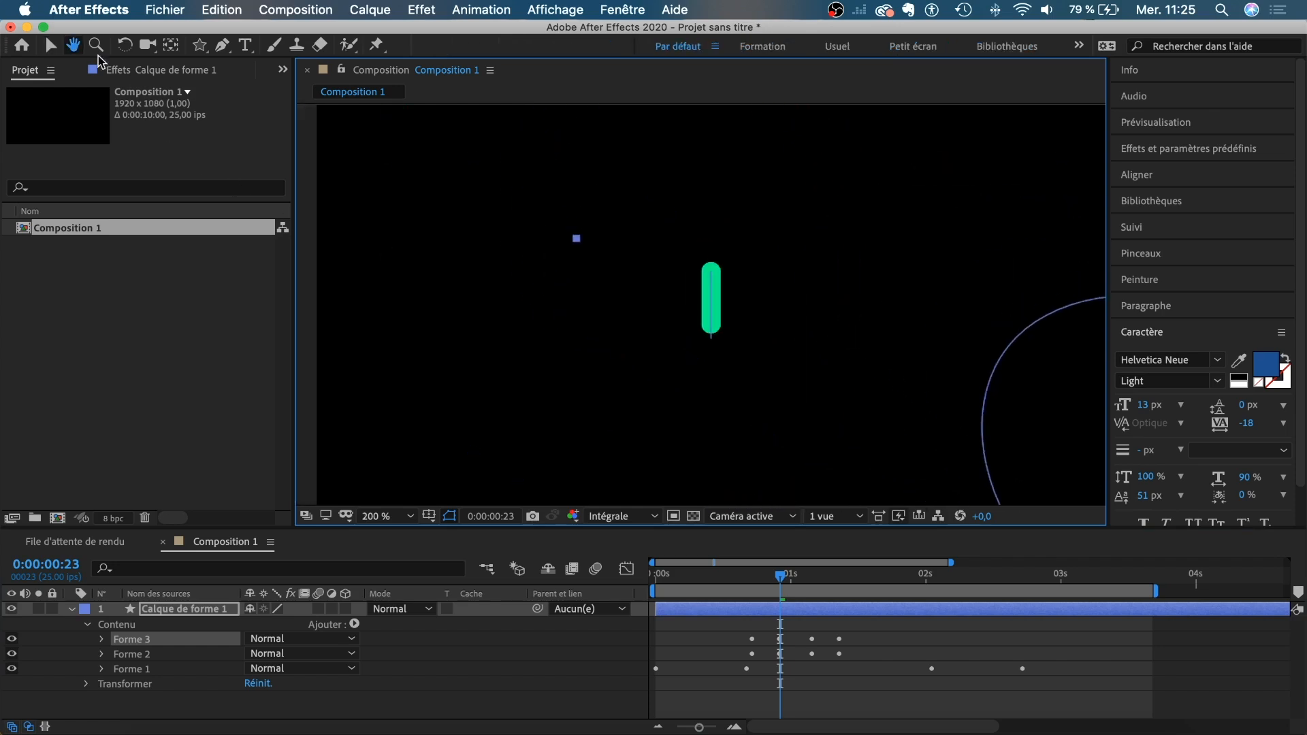
pyautogui.click(50, 44)
pyautogui.click(166, 646)
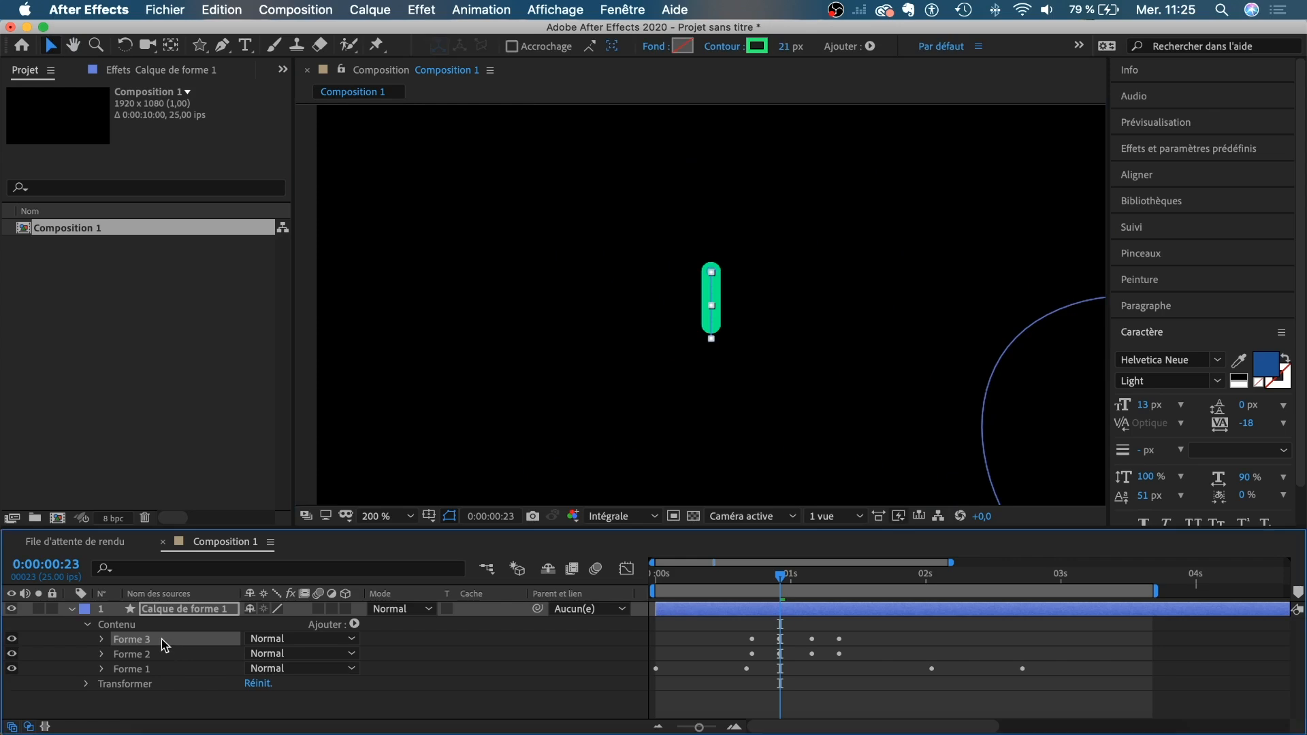
pyautogui.moveTo(711, 294); pyautogui.dragTo(781, 255)
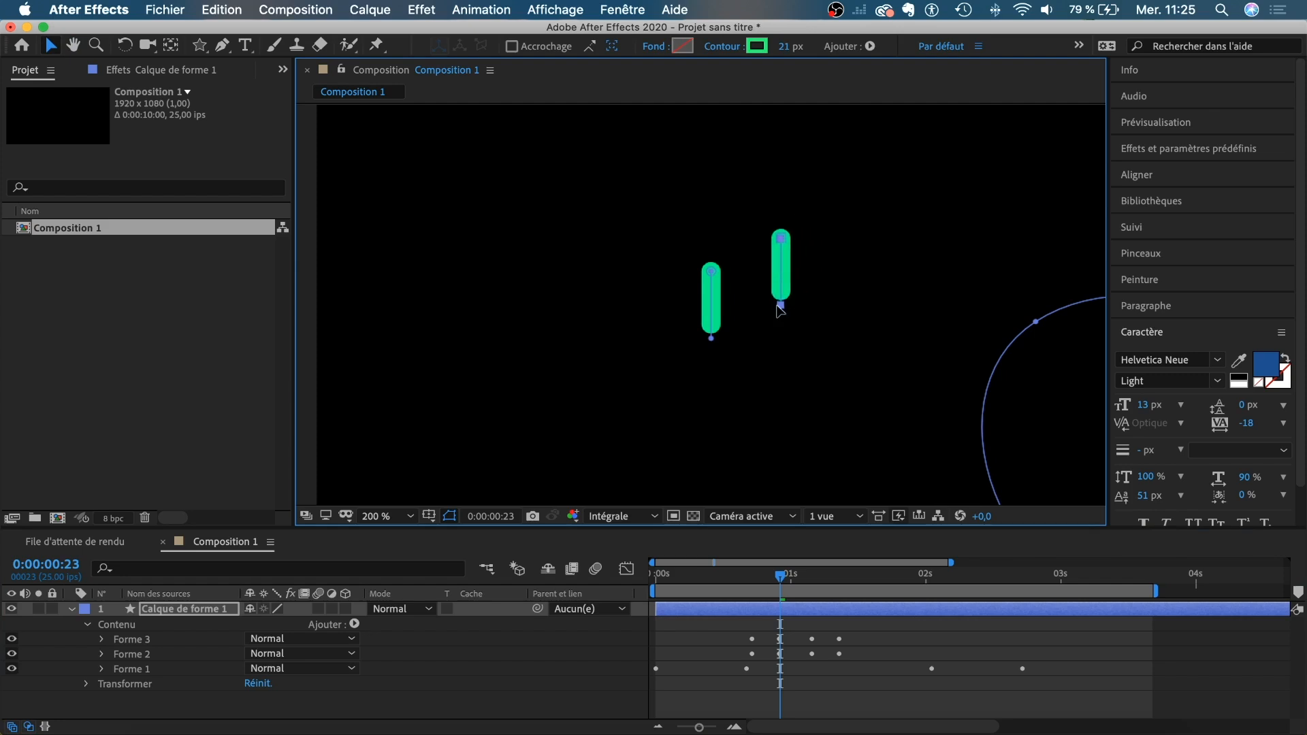
pyautogui.click(170, 641)
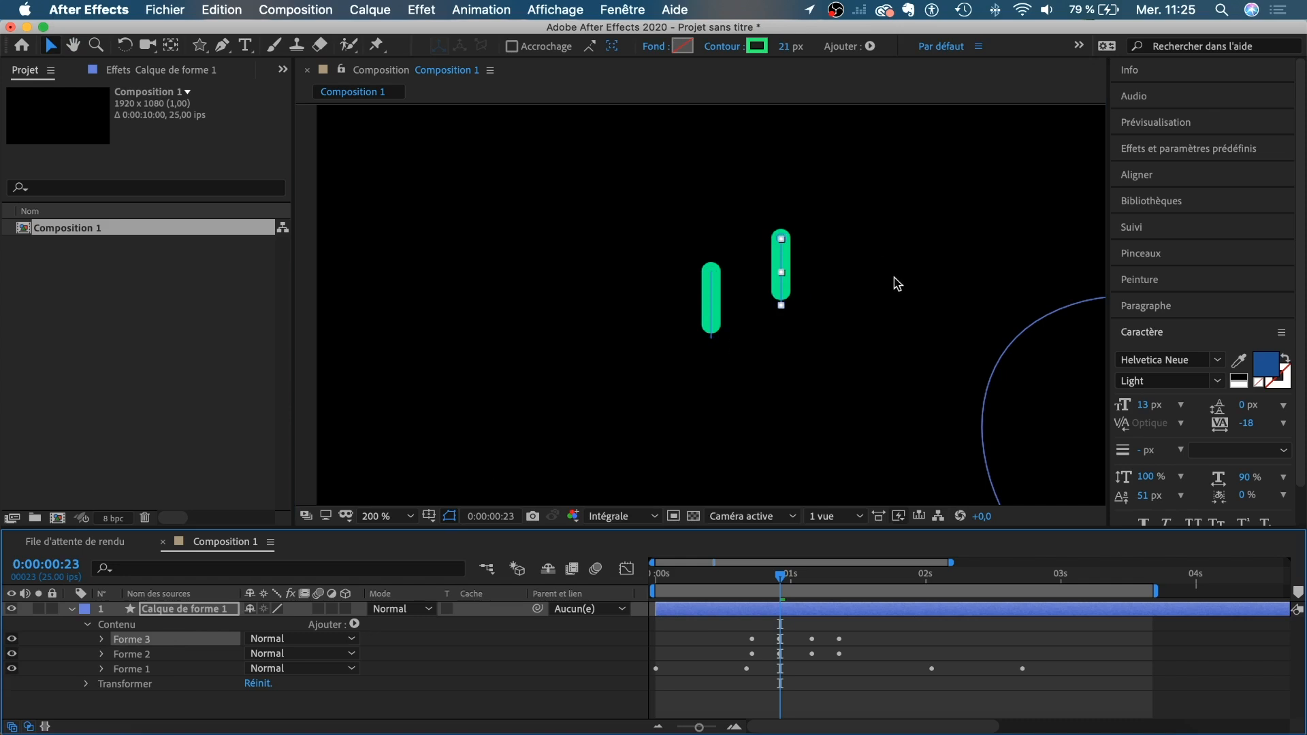
pyautogui.moveTo(790, 323); pyautogui.dragTo(824, 330)
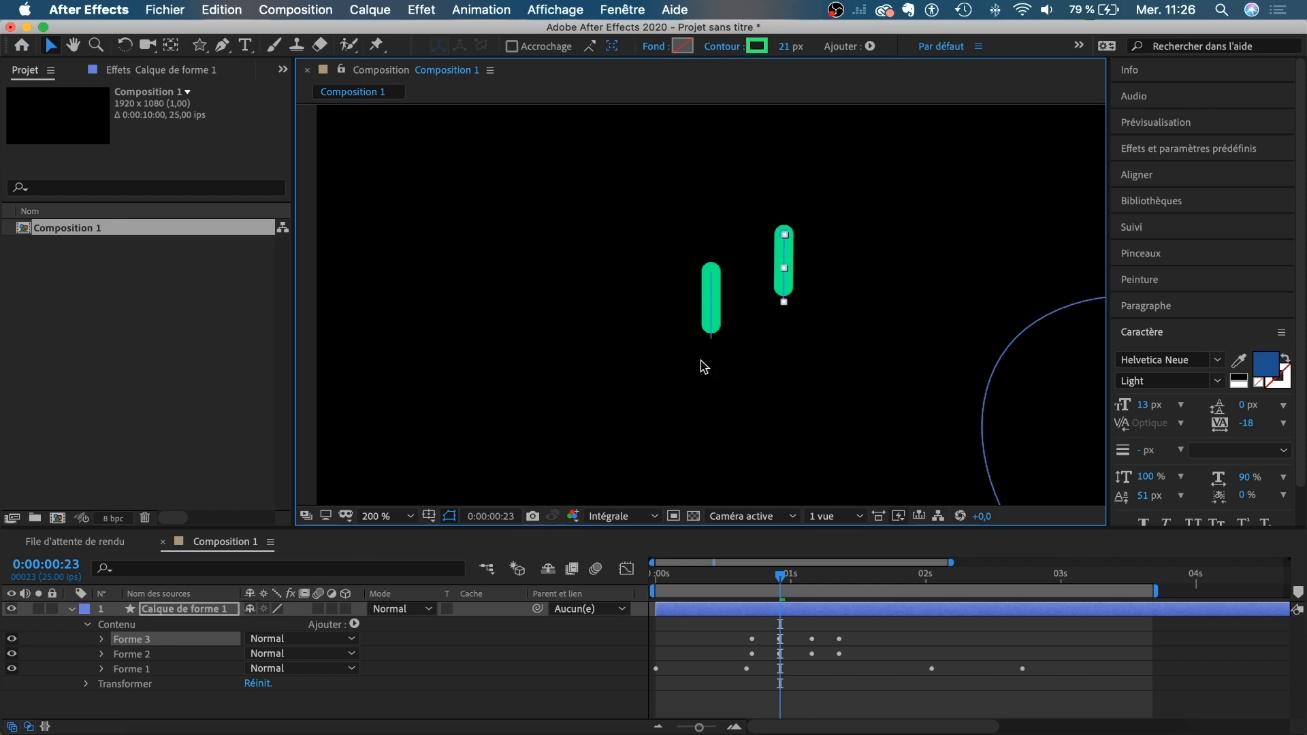
pyautogui.moveTo(782, 246); pyautogui.dragTo(780, 247)
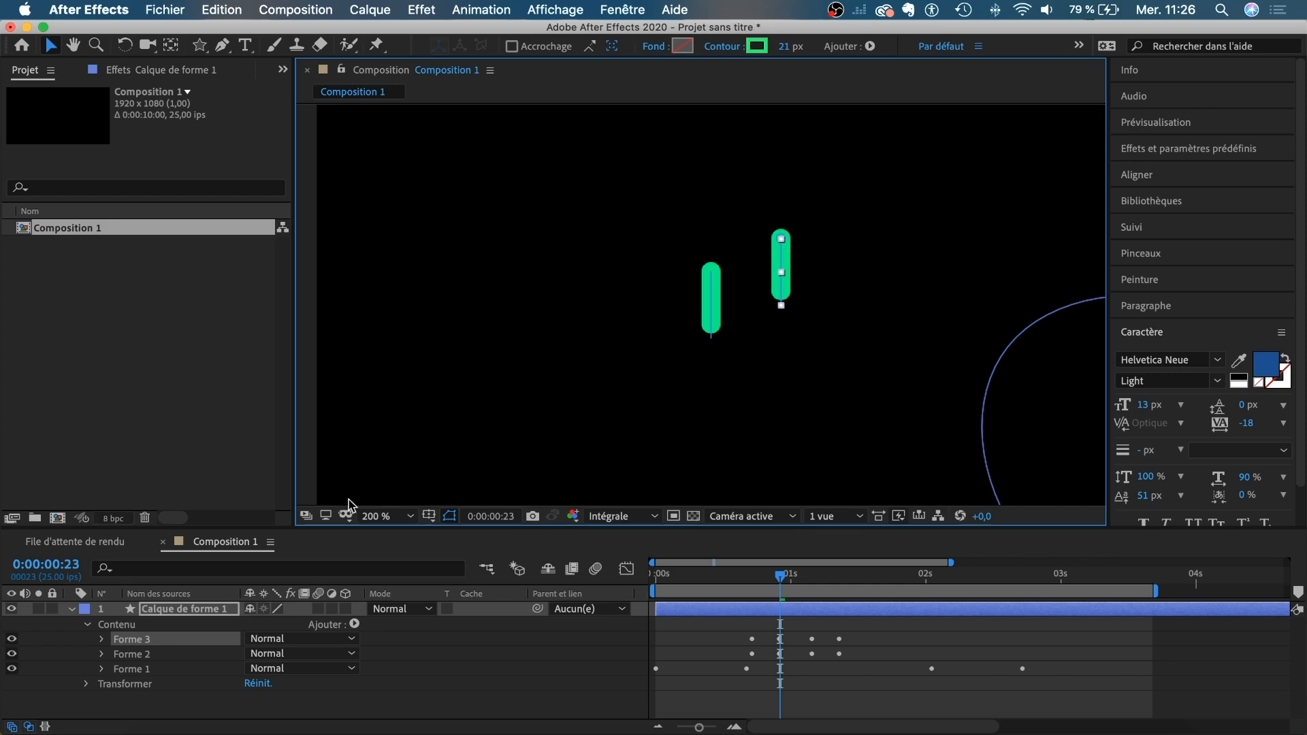
pyautogui.moveTo(780, 242); pyautogui.dragTo(780, 244)
# Step: Edit Forme 3's path points to make the stroke horizontal, pointing right, above and to the right of the vertical stroke
pyautogui.click(222, 45)
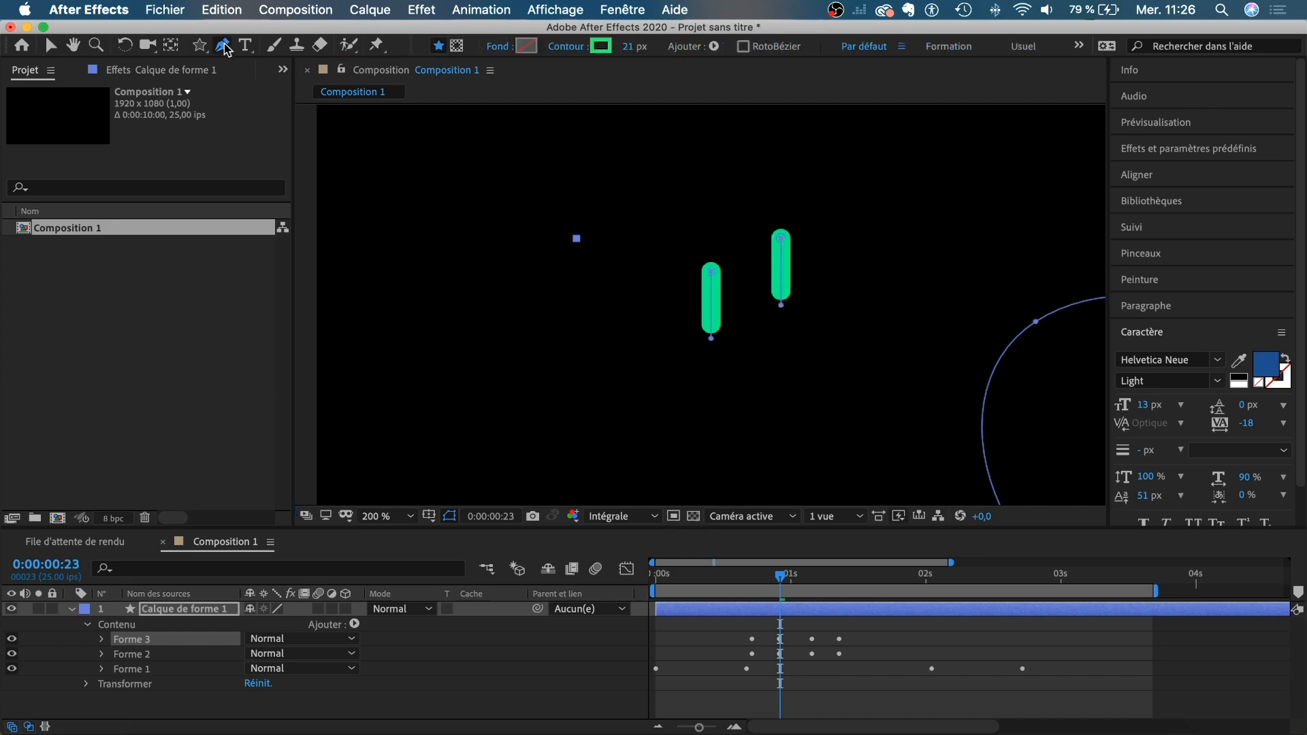
pyautogui.click(781, 239)
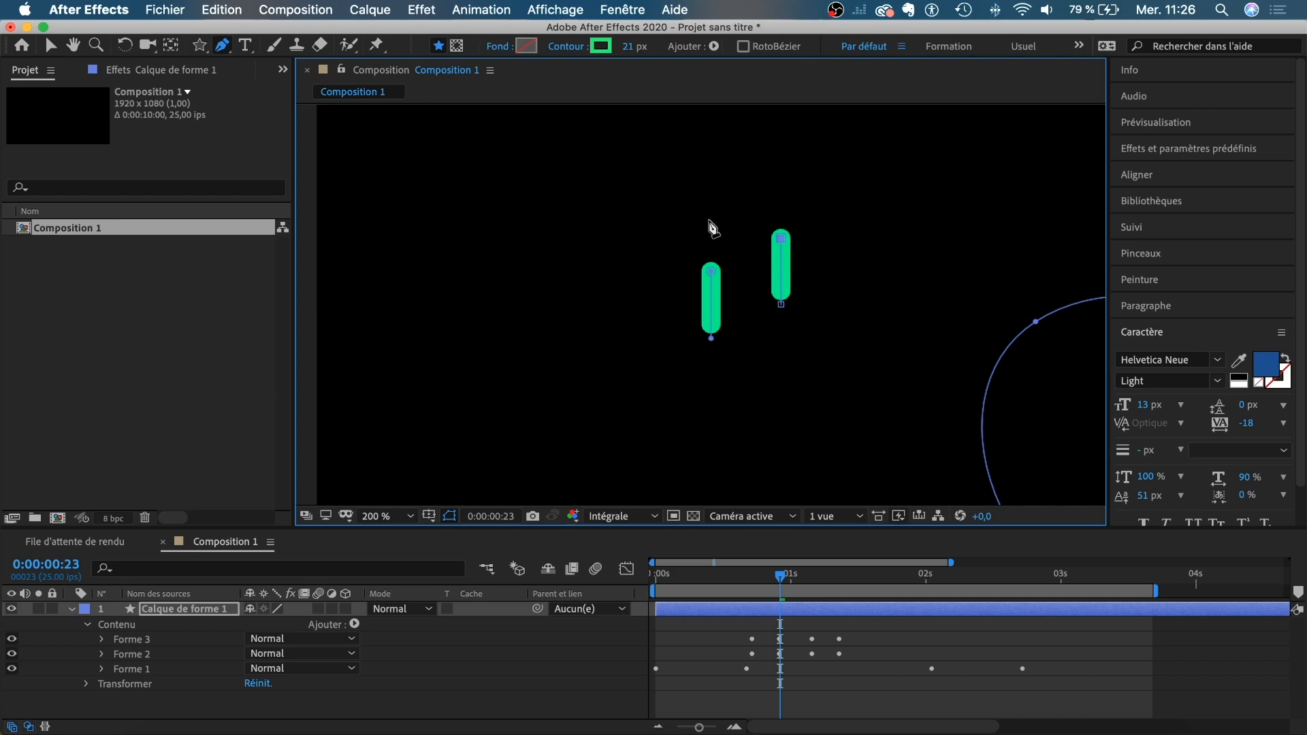
pyautogui.press('v')
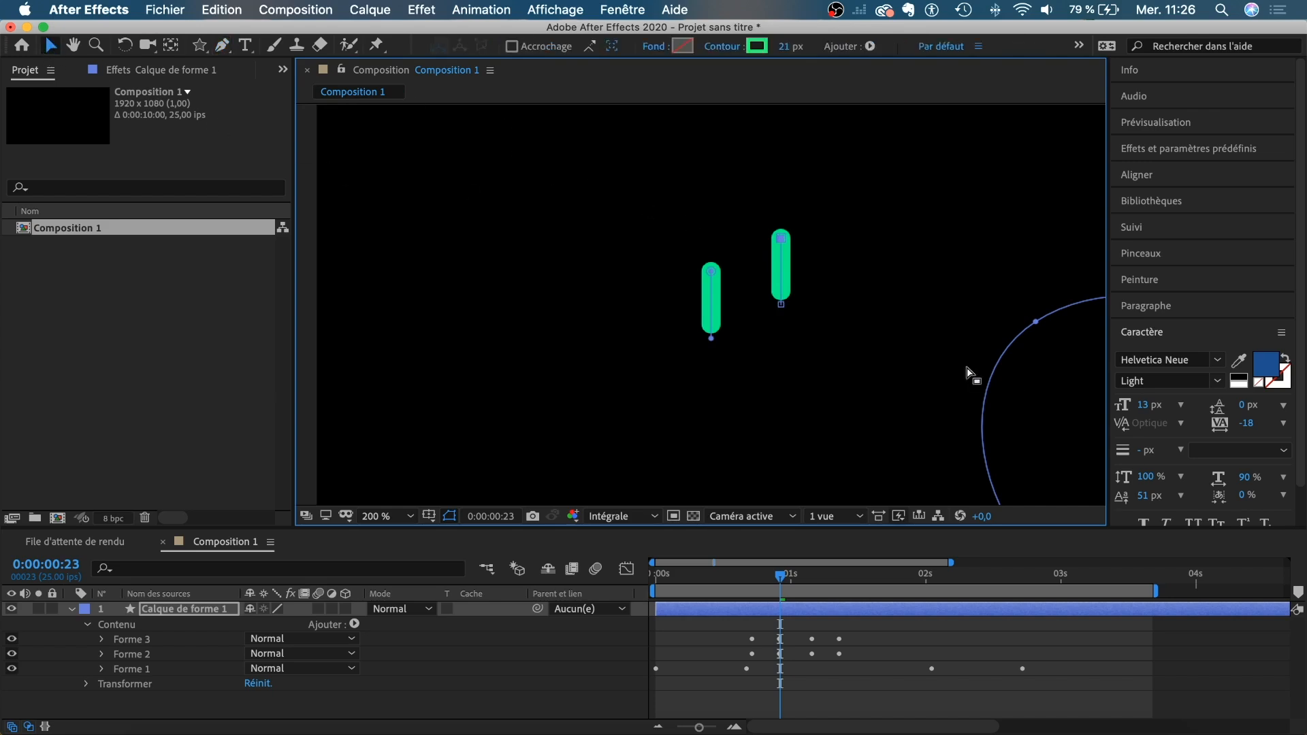
pyautogui.moveTo(781, 304); pyautogui.dragTo(811, 227)
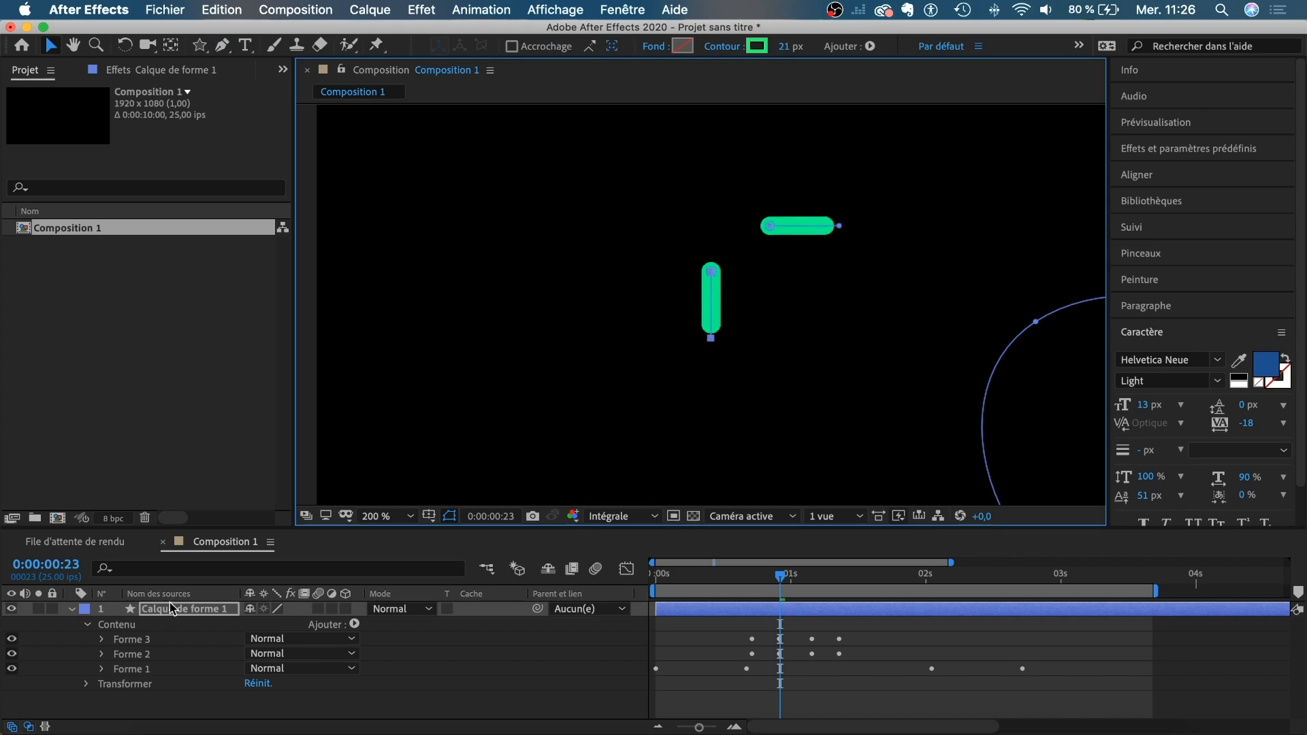
# Step: Duplicate Forme 2 again and move the copy up beside the start of the horizontal stroke
pyautogui.click(145, 655)
pyautogui.press('super+d')
pyautogui.moveTo(146, 659); pyautogui.dragTo(154, 645)
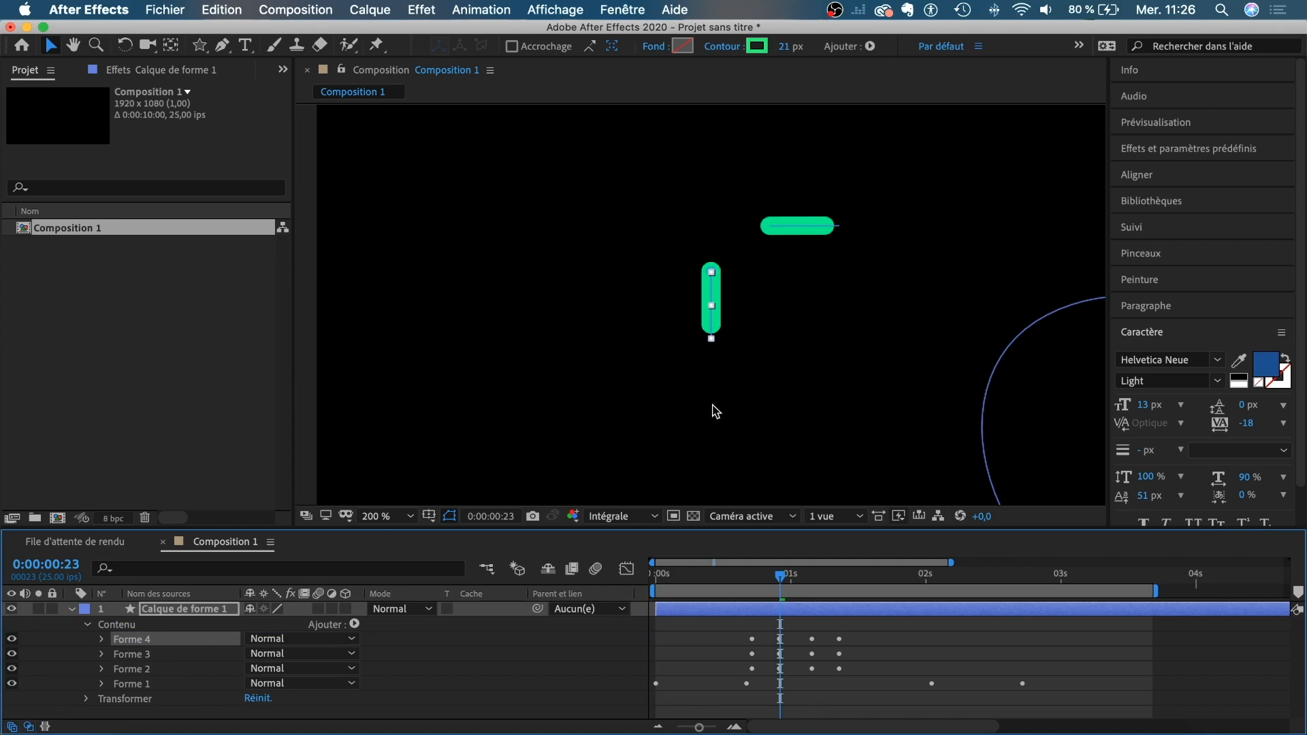
pyautogui.click(712, 327)
pyautogui.moveTo(712, 327); pyautogui.dragTo(747, 281)
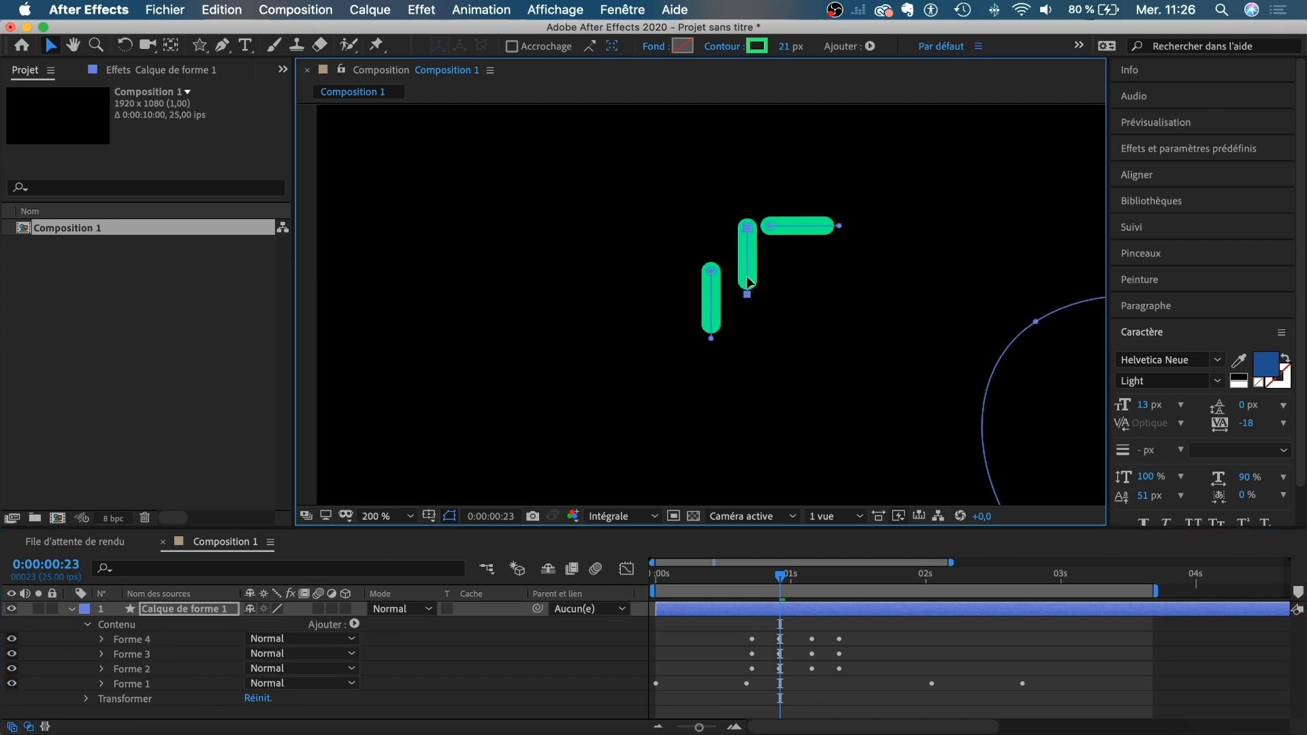
# Step: Turn Forme 4's stroke horizontal, pointing left, and place it above and to the left of the vertical stroke, mirroring Forme 3
pyautogui.click(711, 337)
pyautogui.moveTo(749, 298); pyautogui.dragTo(674, 229)
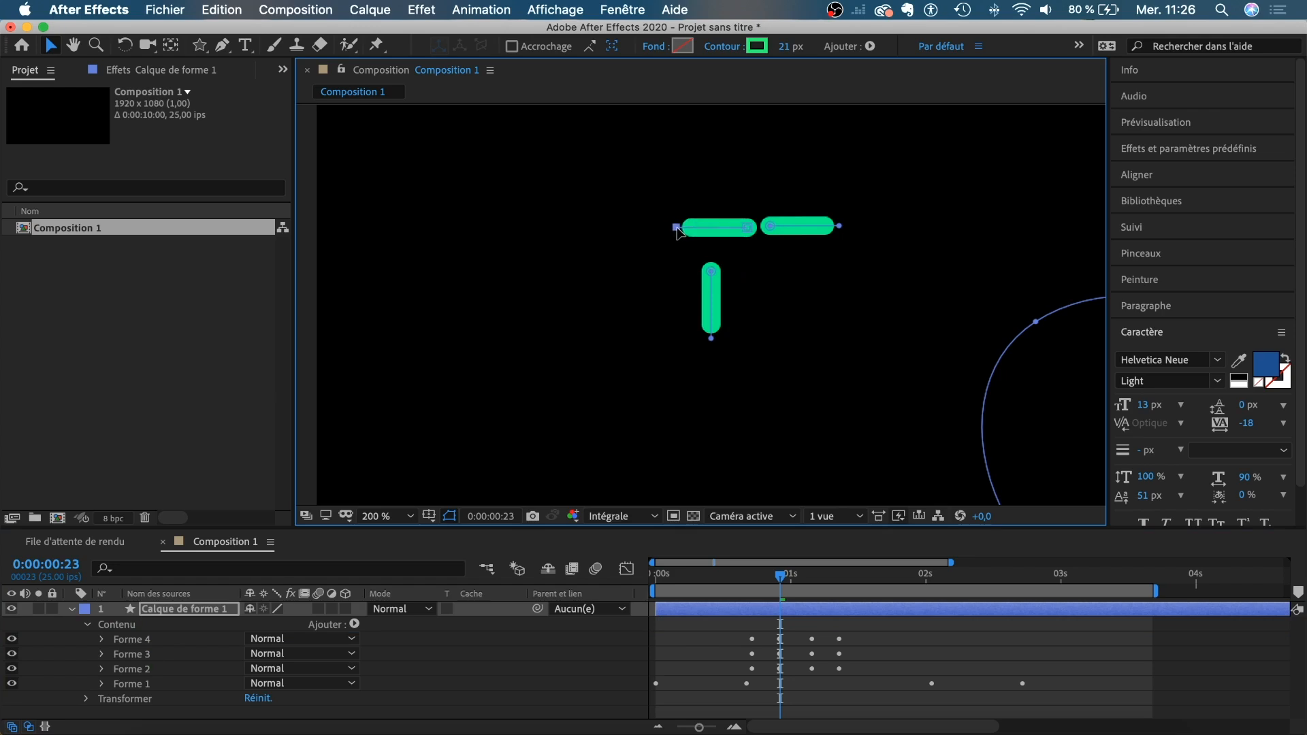
pyautogui.moveTo(711, 233); pyautogui.dragTo(620, 231)
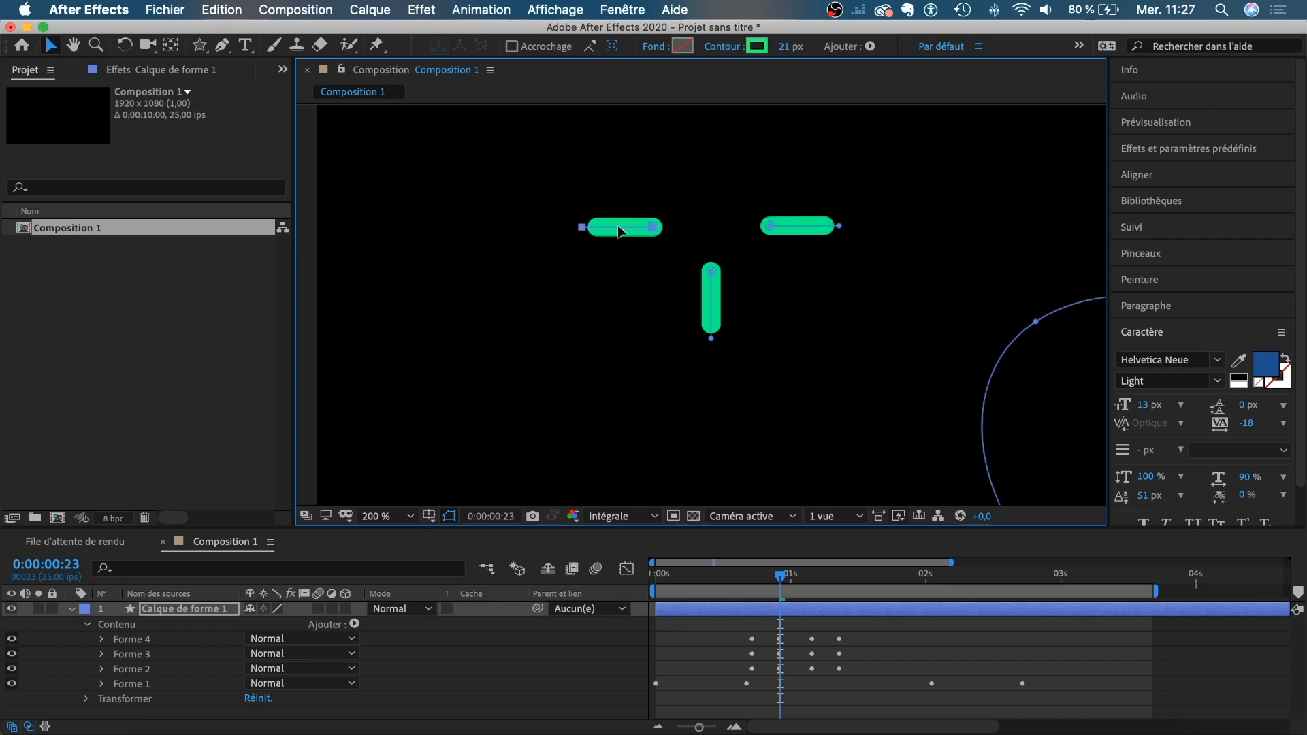
pyautogui.click(149, 643)
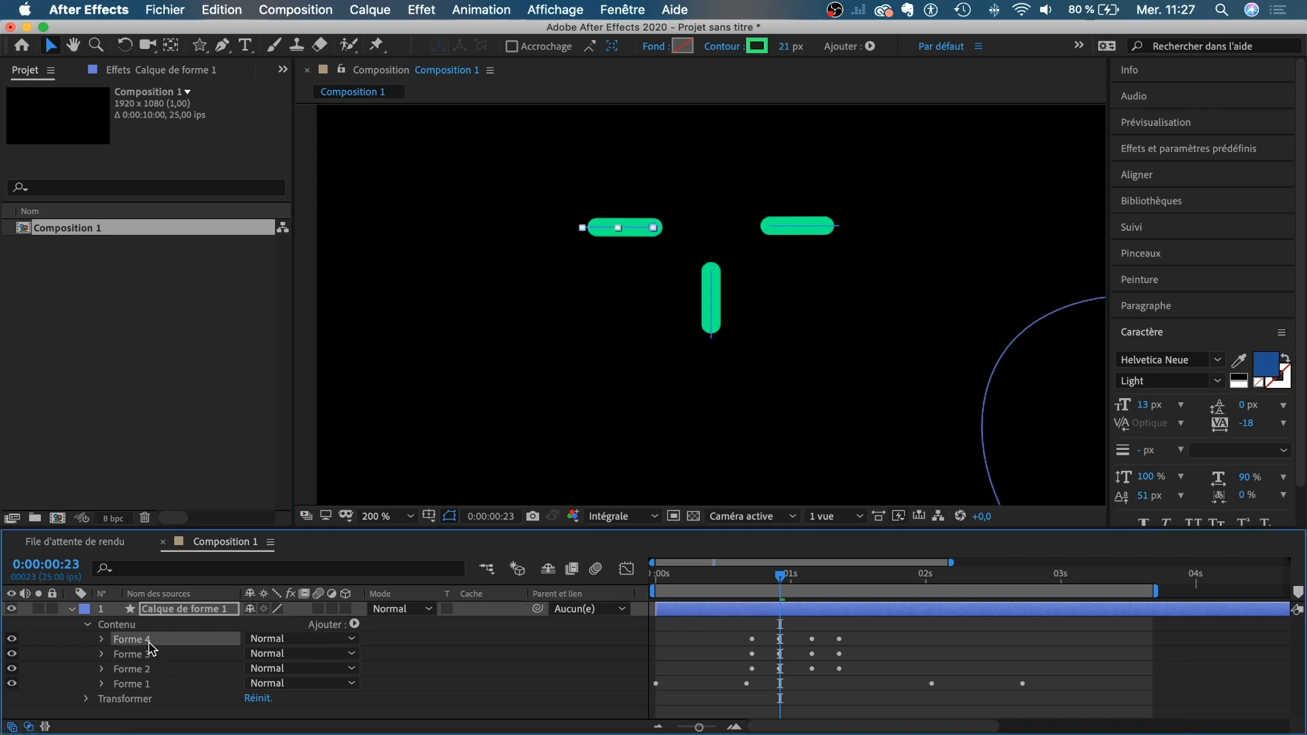
# Step: Duplicate Forme 4 and turn the copy into a vertical stroke pointing up, centred above the others to complete the four-stroke burst
pyautogui.press('super+d')
pyautogui.moveTo(600, 232); pyautogui.dragTo(658, 252)
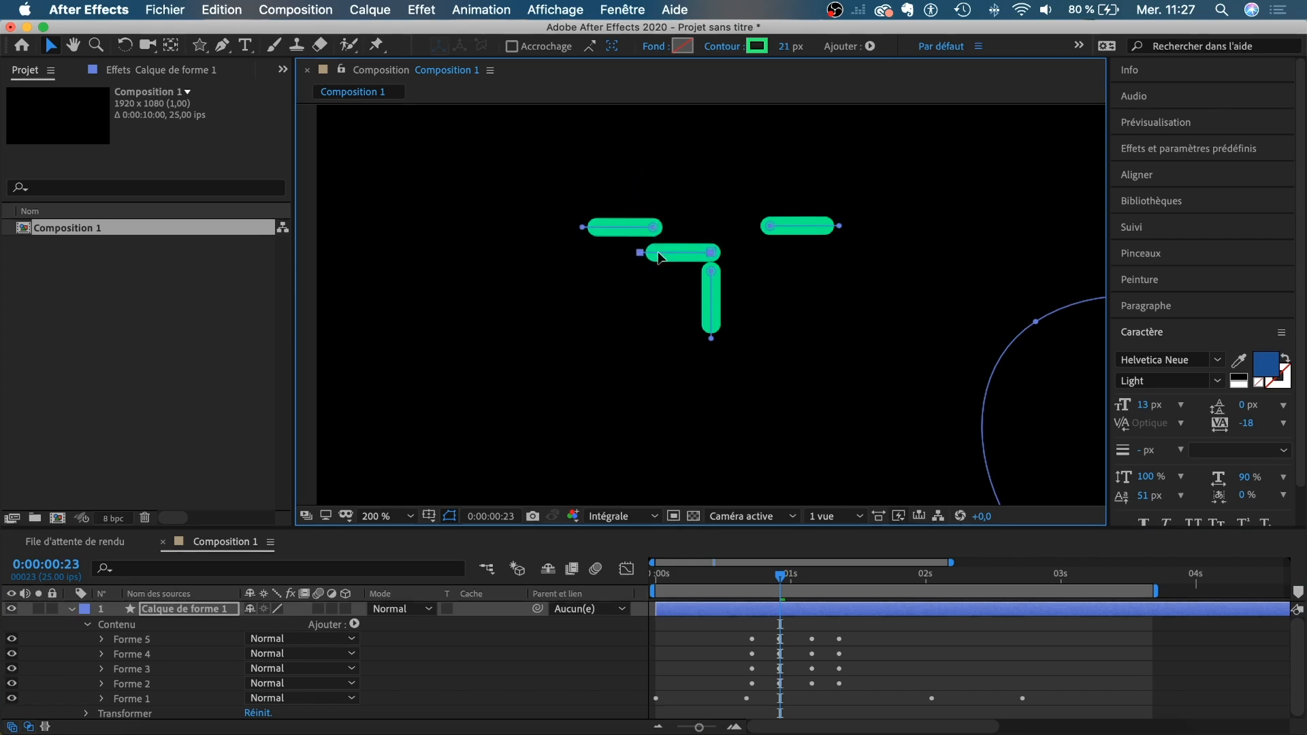
pyautogui.click(712, 272)
pyautogui.moveTo(640, 255); pyautogui.dragTo(711, 142)
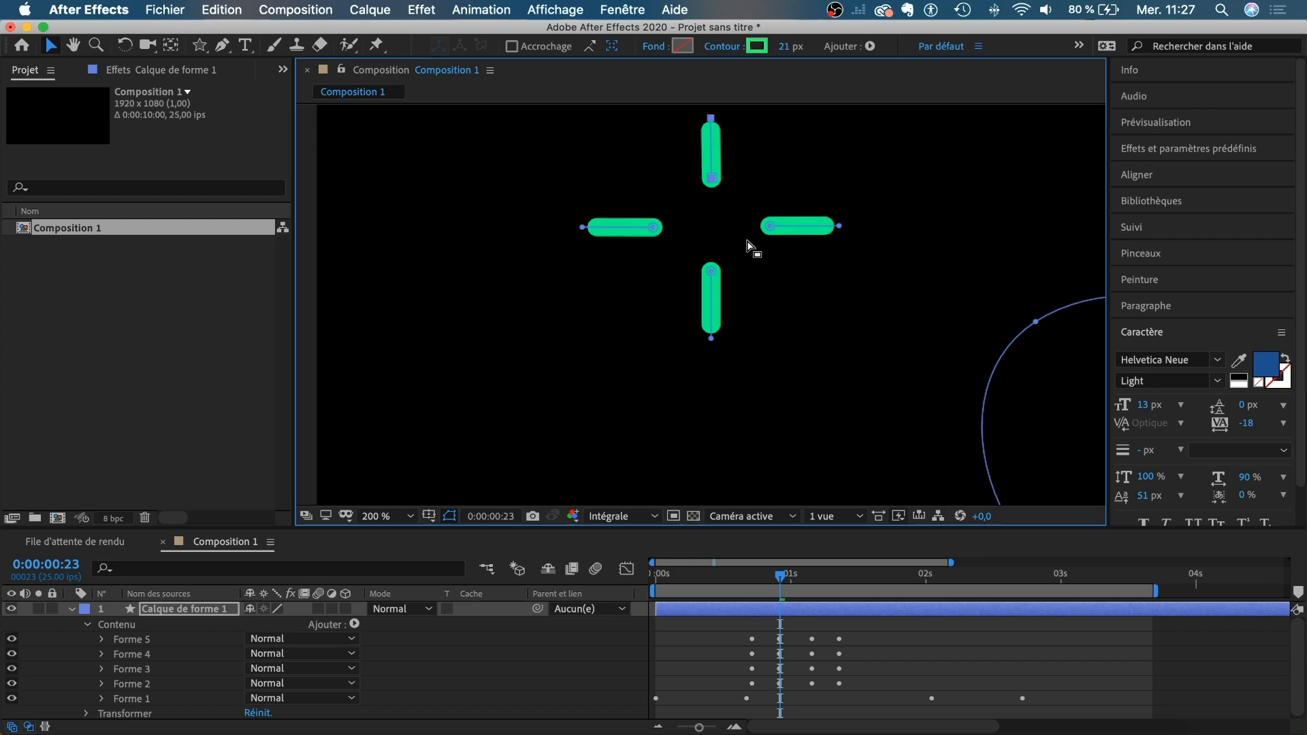
# Step: Fit the whole composition in the viewer and preview the animation with the four-stroke burst from near its start
pyautogui.click(386, 517)
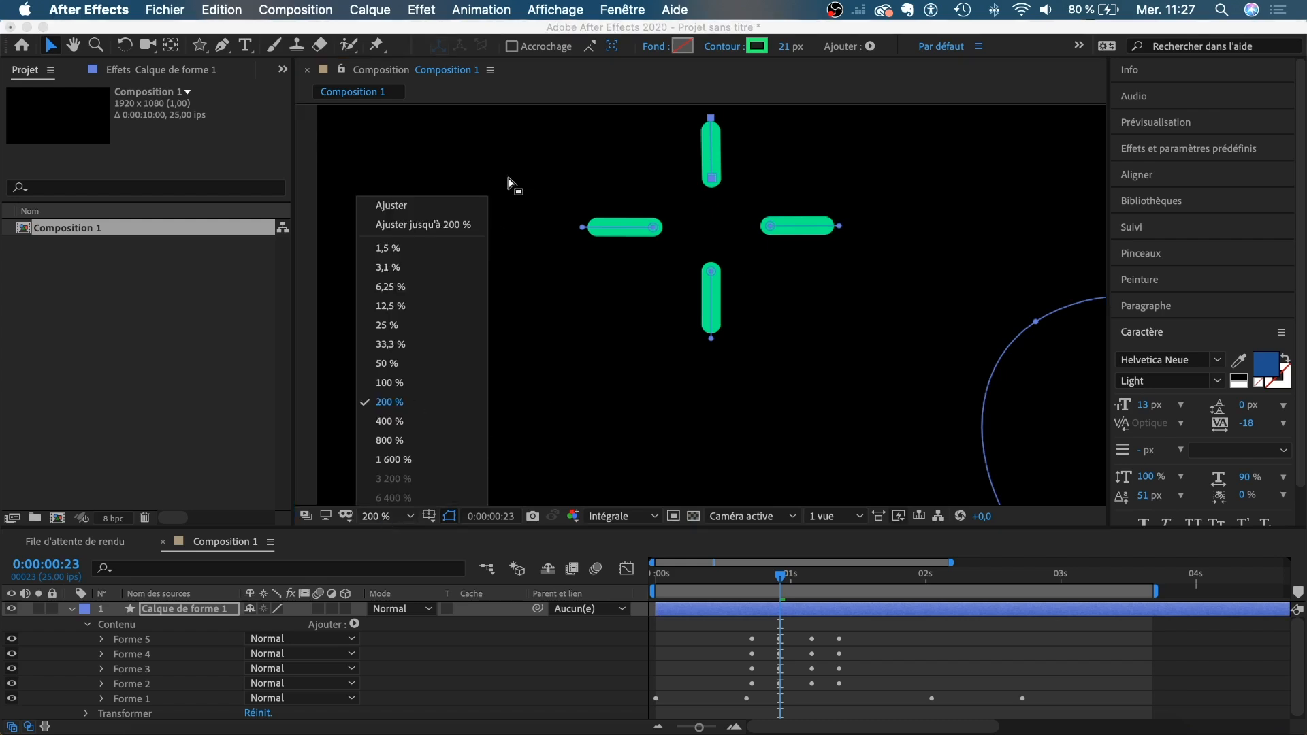
pyautogui.click(420, 224)
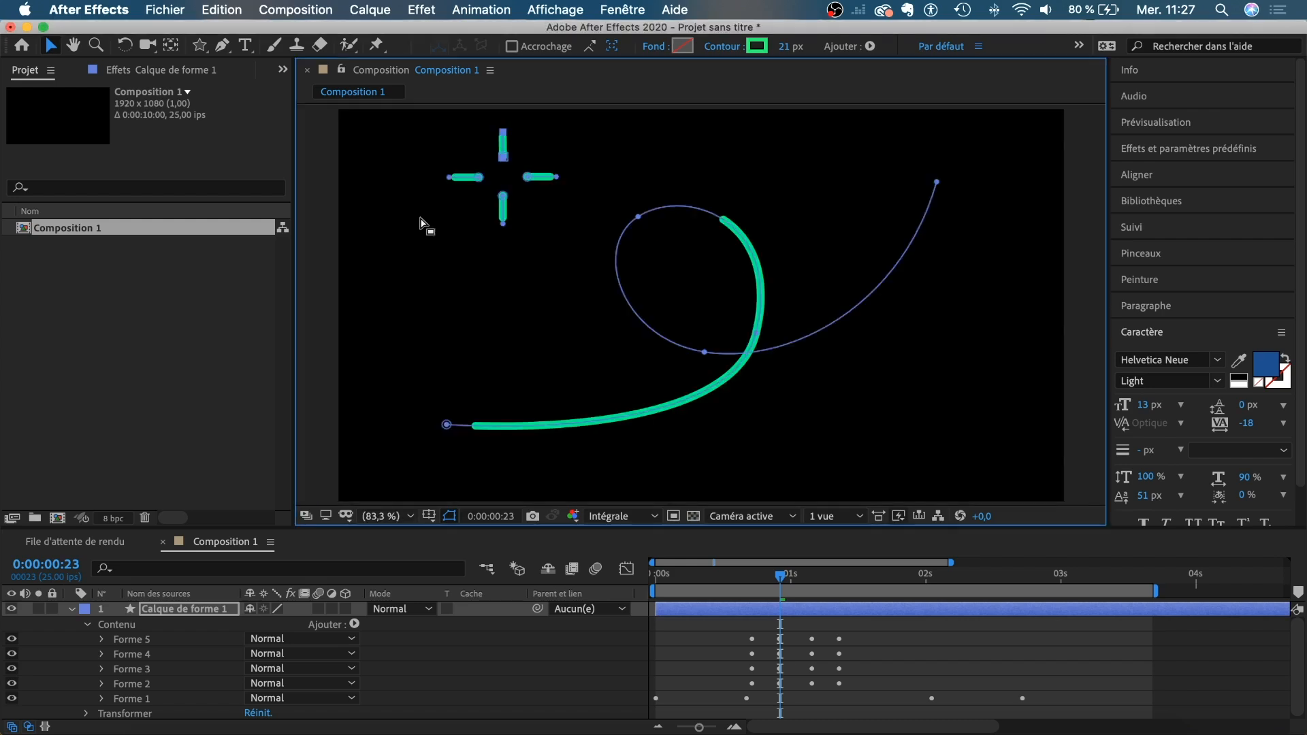
pyautogui.click(715, 642)
pyautogui.moveTo(706, 579); pyautogui.dragTo(673, 580)
pyautogui.press('space')
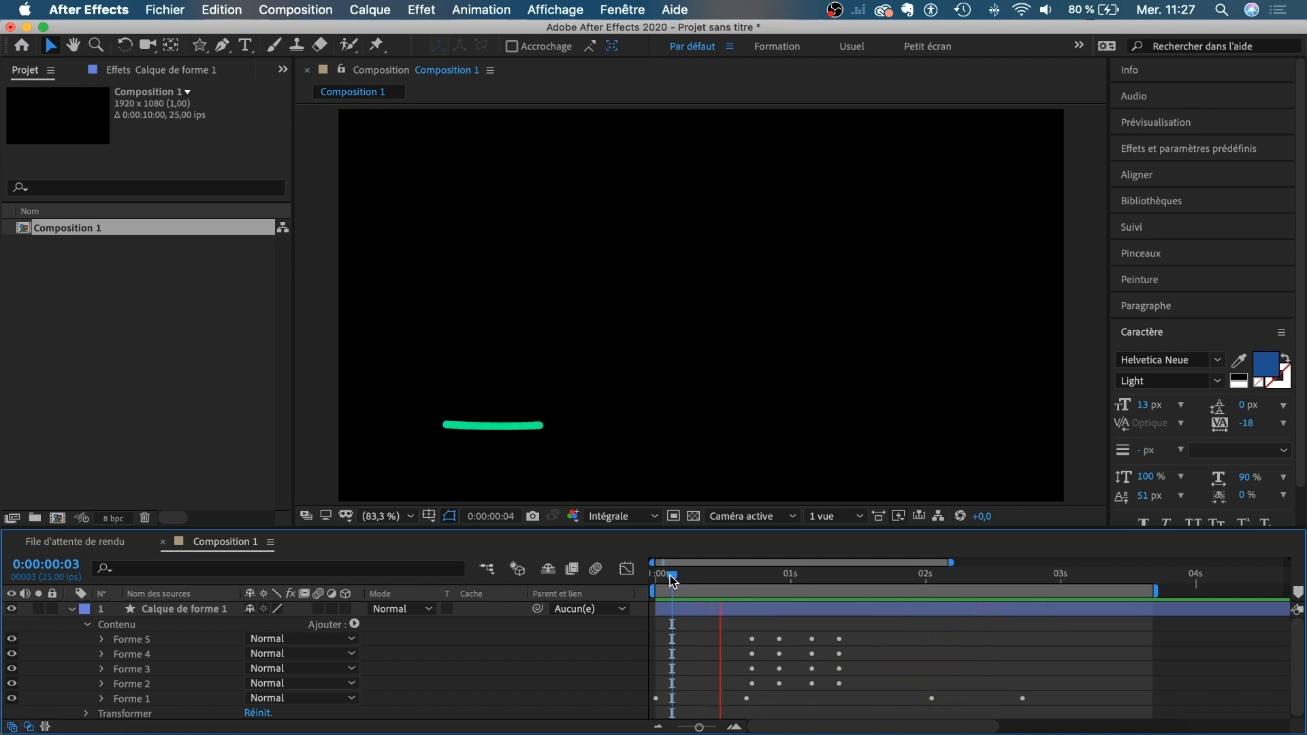
pyautogui.moveTo(672, 580)
pyautogui.mouseDown()
pyautogui.moveTo(861, 579)
pyautogui.moveTo(731, 582)
pyautogui.mouseUp()
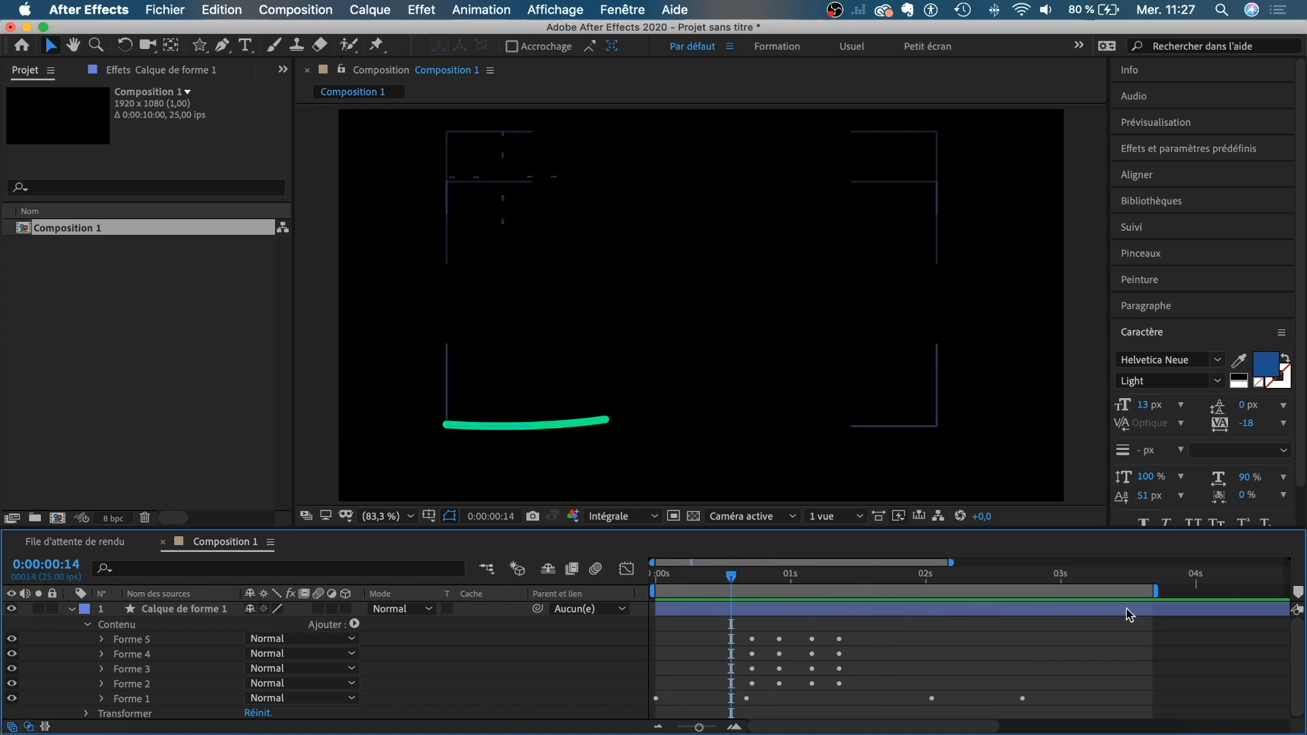
# Step: Shorten the work area so it ends just after the 3-second mark, and preview the animation from near its start
pyautogui.moveTo(1159, 592); pyautogui.dragTo(1074, 592)
pyautogui.click(667, 580)
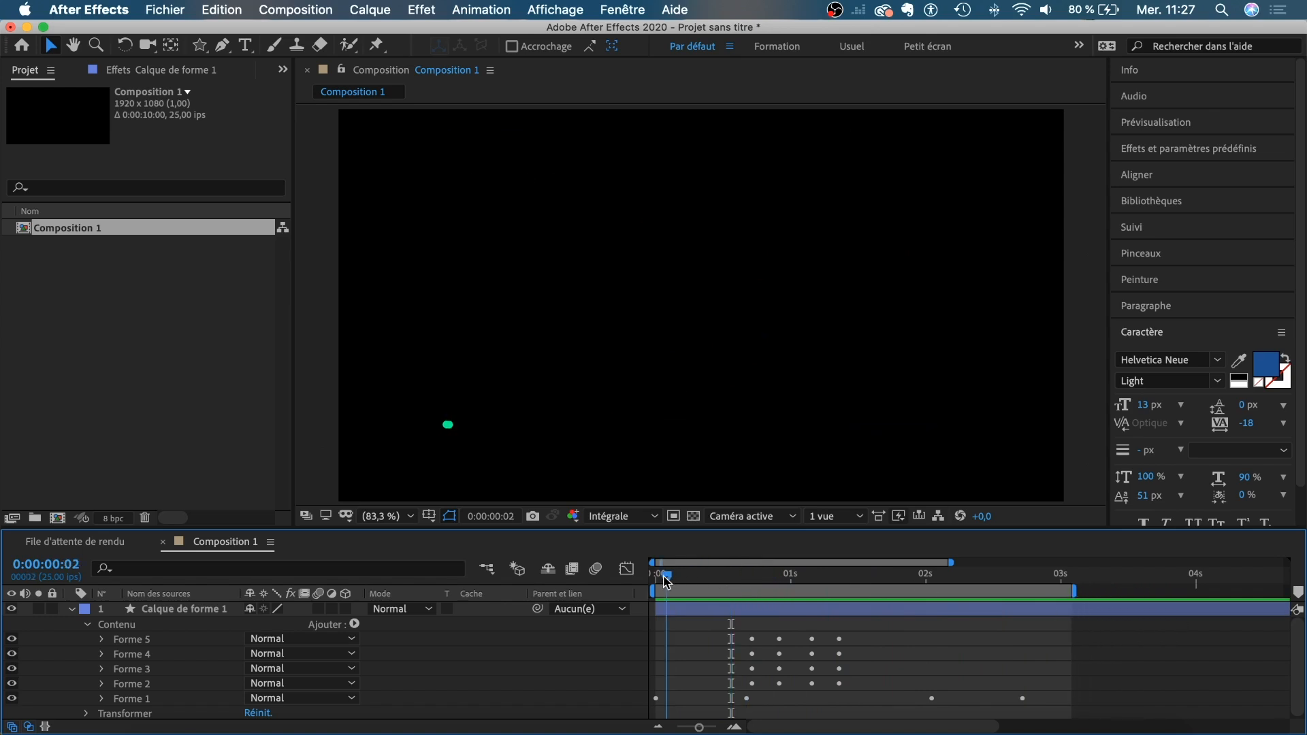
pyautogui.press('space')
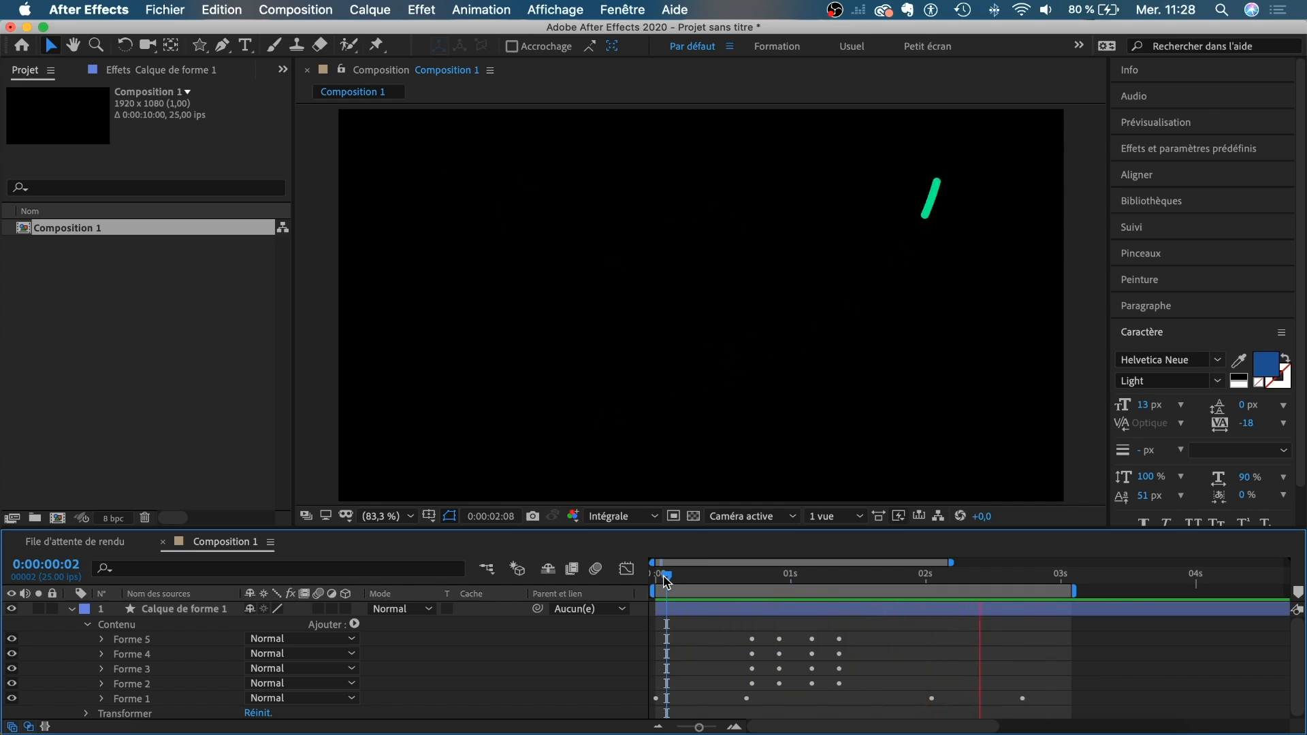
pyautogui.press('space')
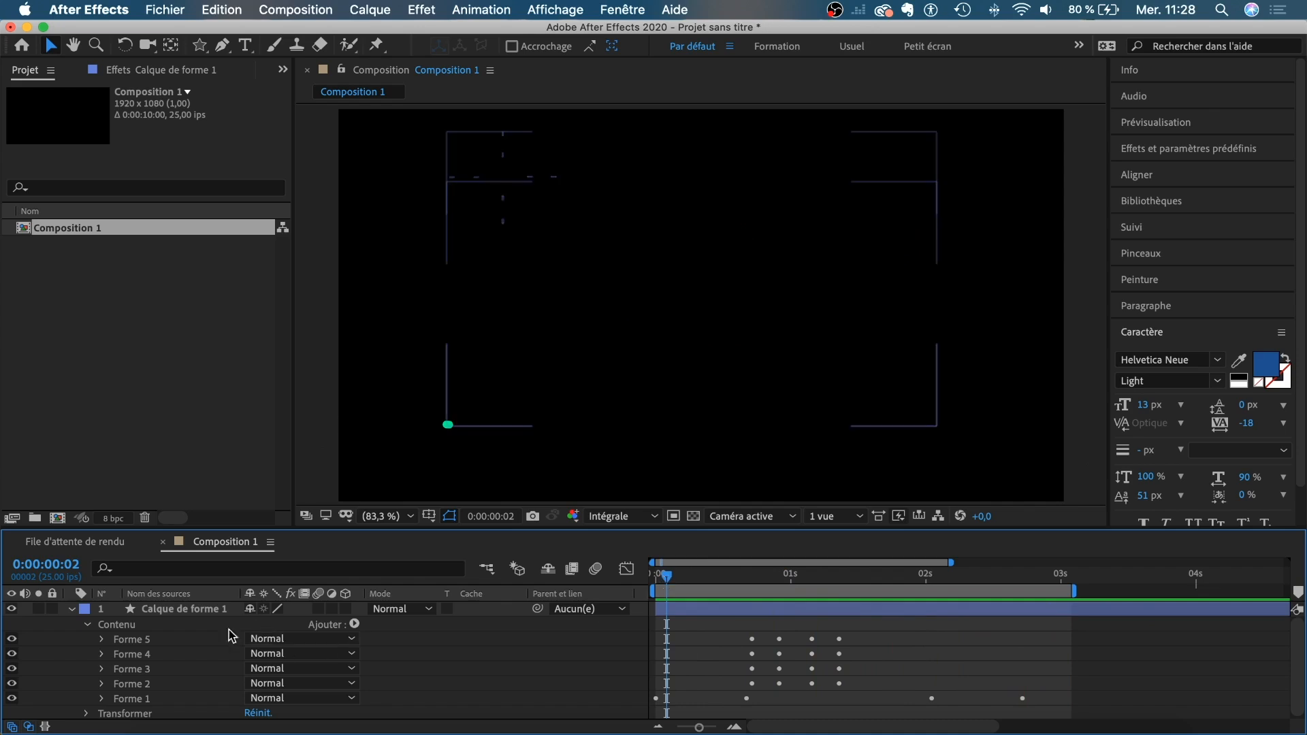
# Step: Duplicate Forme 2 through Forme 5 and group the four copies above the original shapes in Contenu
pyautogui.click(175, 641)
pyautogui.keyDown('shift'); pyautogui.click(158, 683); pyautogui.keyUp('shift')
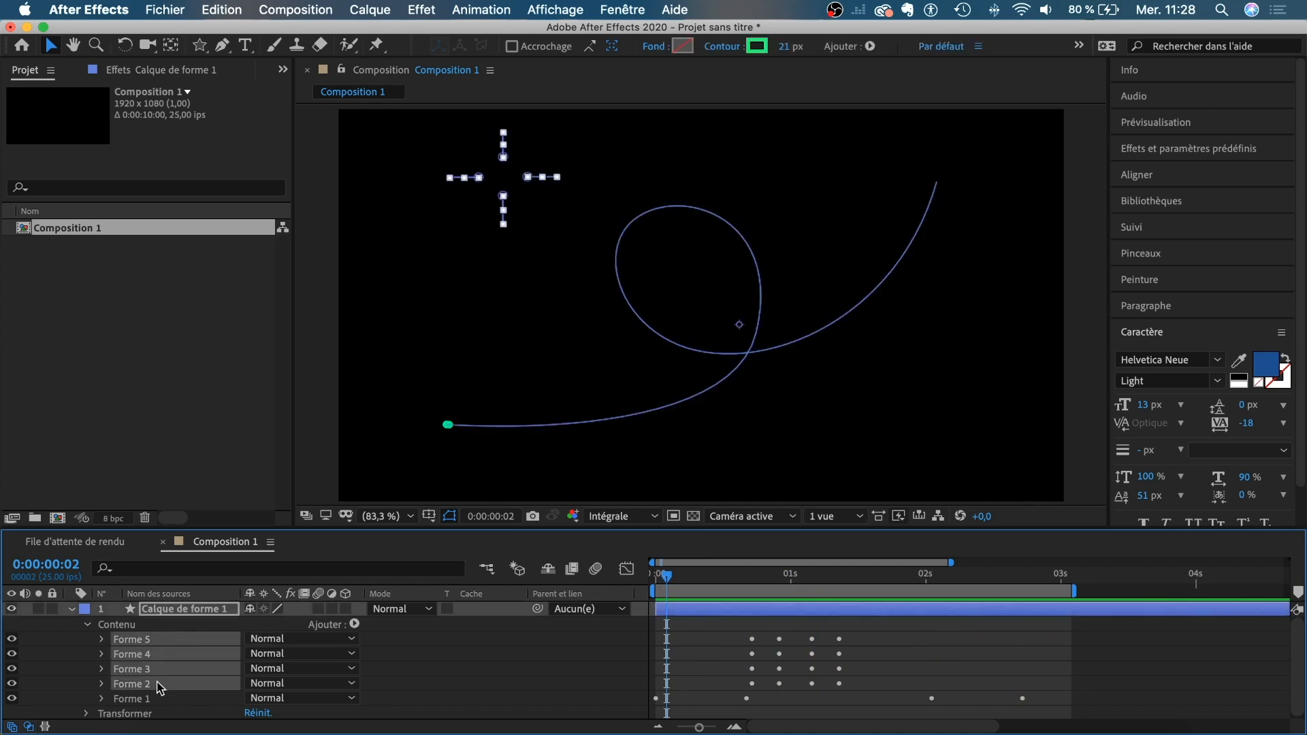
pyautogui.press('super+d')
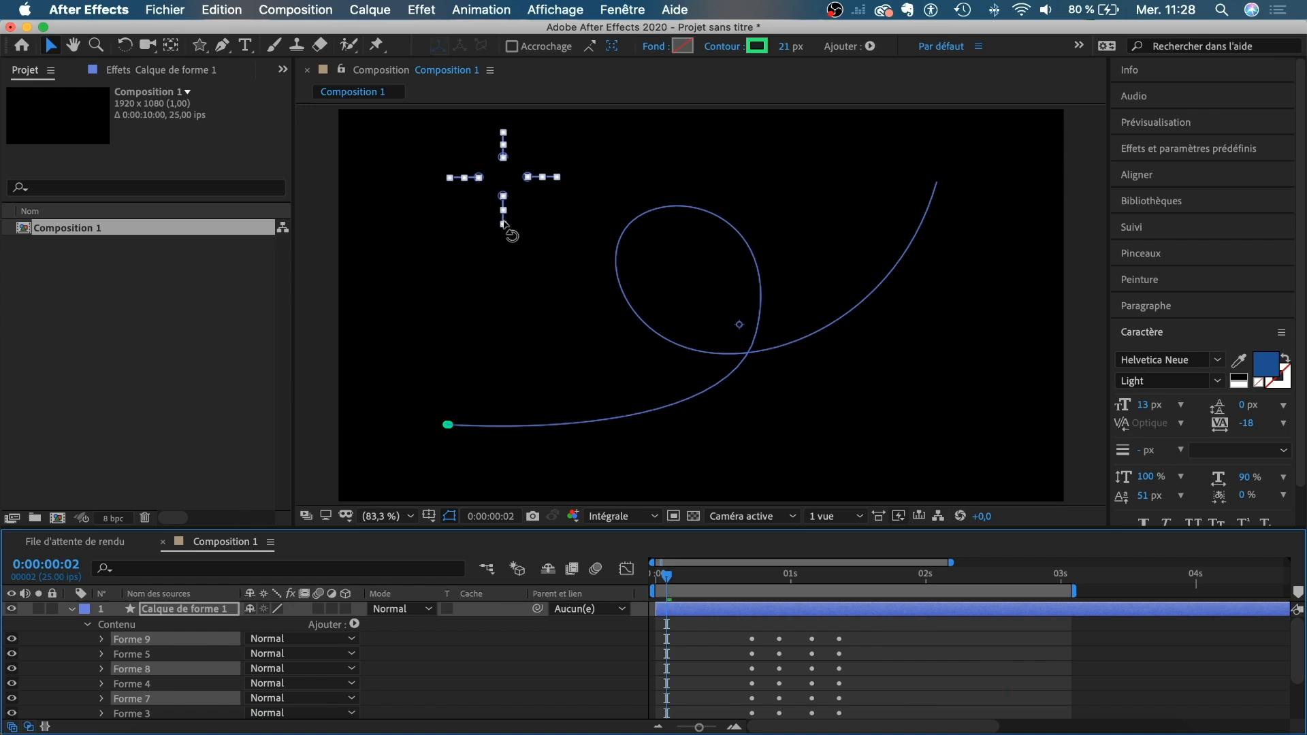
pyautogui.scroll(-2, 166, 697)
pyautogui.moveTo(168, 644); pyautogui.dragTo(163, 623)
pyautogui.scroll(2, 165, 655)
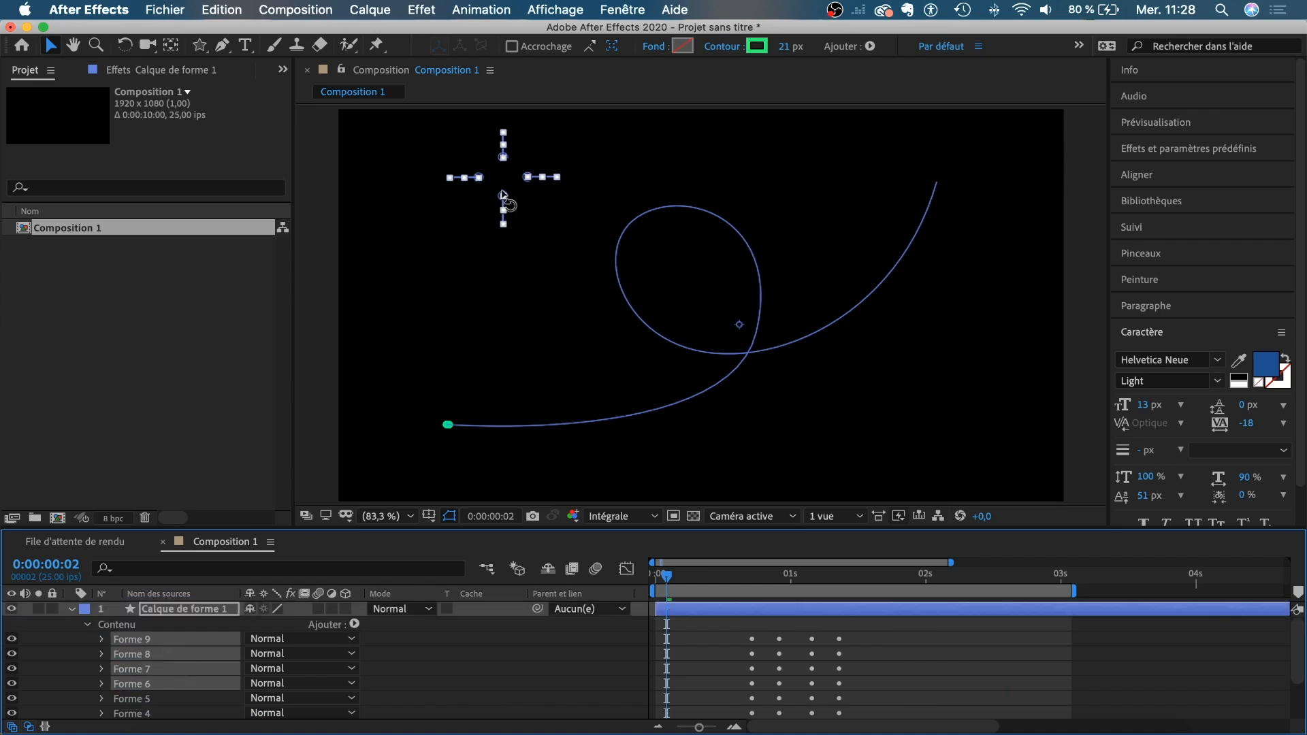
# Step: Move the duplicated burst, Forme 6 through Forme 9, to the lower right of the composition, below the end of the looping path
pyautogui.moveTo(503, 199); pyautogui.dragTo(777, 382)
pyautogui.press('super+z')
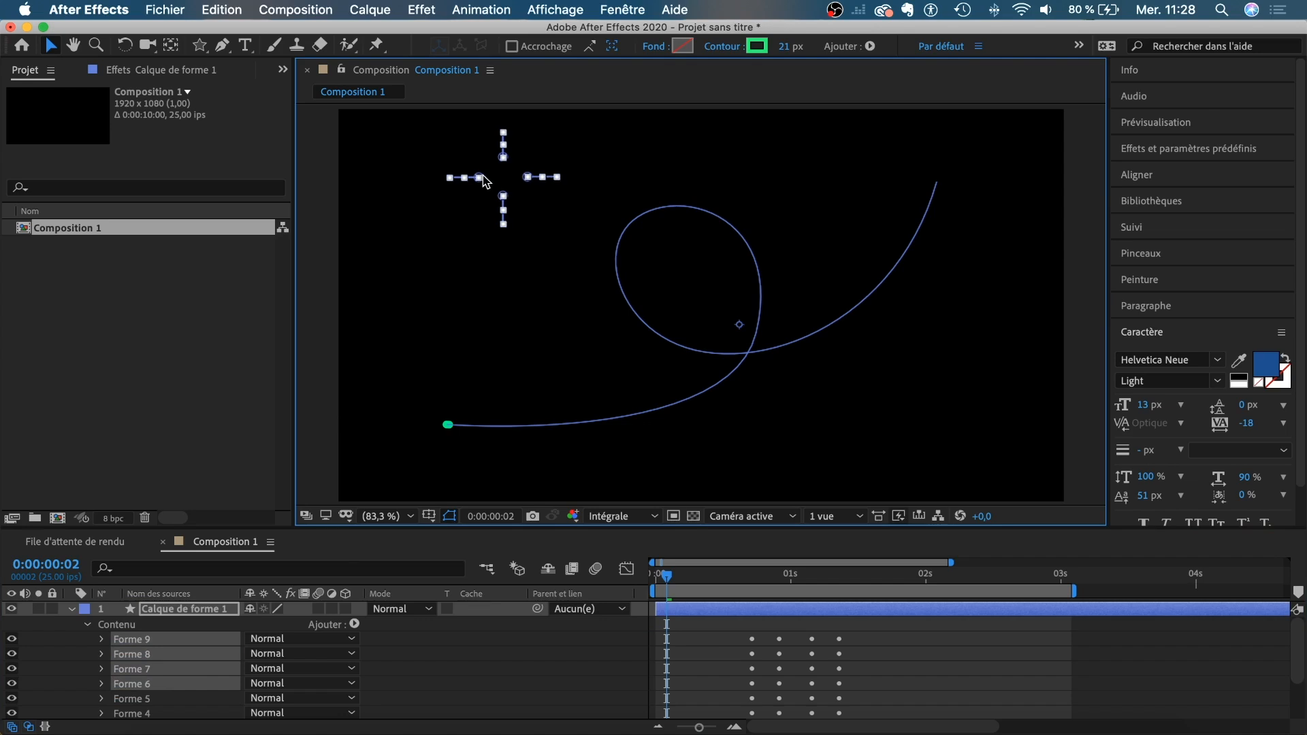
pyautogui.hotkey('shift', 'Down')
pyautogui.hotkey('shift', 'Down')
pyautogui.hotkey('shift', 'Down')
pyautogui.hotkey('shift', 'Down')
pyautogui.hotkey('shift', 'Down')
pyautogui.hotkey('shift', 'Down')
pyautogui.hotkey('shift', 'Right')
pyautogui.hotkey('shift', 'Right')
pyautogui.hotkey('shift', 'Right')
pyautogui.hotkey('shift', 'Right')
pyautogui.hotkey('shift', 'Right')
pyautogui.hotkey('shift', 'Right')
pyautogui.hotkey('shift', 'Right')
pyautogui.hotkey('shift', 'Right')
pyautogui.hotkey('shift', 'Right')
pyautogui.hotkey('shift', 'Right')
pyautogui.hotkey('shift', 'Right')
pyautogui.hotkey('shift', 'Right')
pyautogui.hotkey('shift', 'Right')
pyautogui.hotkey('shift', 'Right')
pyautogui.hotkey('shift', 'Right')
pyautogui.hotkey('shift', 'Right')
pyautogui.hotkey('shift', 'Right')
pyautogui.hotkey('shift', 'Right')
pyautogui.hotkey('shift', 'Right')
pyautogui.hotkey('shift', 'Right')
pyautogui.hotkey('shift', 'Right')
pyautogui.hotkey('shift', 'Right')
pyautogui.hotkey('shift', 'Right')
pyautogui.hotkey('shift', 'Right')
pyautogui.hotkey('shift', 'Right')
pyautogui.hotkey('shift', 'Right')
pyautogui.hotkey('shift', 'Right')
pyautogui.hotkey('shift', 'Right')
pyautogui.hotkey('shift', 'Right')
pyautogui.hotkey('shift', 'Right')
pyautogui.hotkey('shift', 'Right')
pyautogui.hotkey('shift', 'Right')
pyautogui.hotkey('shift', 'Right')
pyautogui.hotkey('shift', 'Right')
pyautogui.hotkey('shift', 'Right')
pyautogui.hotkey('shift', 'Right')
pyautogui.hotkey('shift', 'Right')
pyautogui.hotkey('shift', 'Right')
pyautogui.hotkey('shift', 'Right')
pyautogui.hotkey('shift', 'Right')
pyautogui.hotkey('shift', 'Down')
pyautogui.hotkey('shift', 'Down')
pyautogui.hotkey('shift', 'Down')
pyautogui.hotkey('shift', 'Down')
pyautogui.hotkey('shift', 'Down')
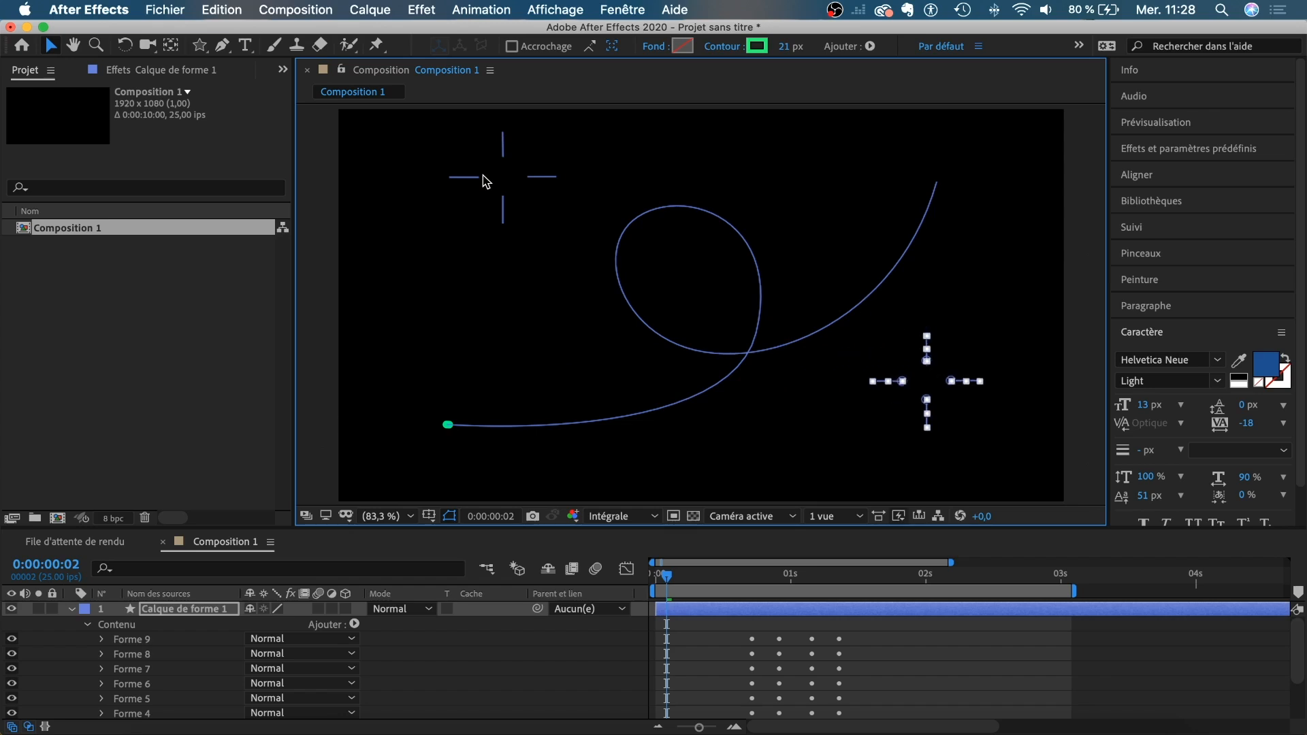
# Step: Select Forme 6 through Forme 9 and reveal their Début and Fin keyframes
pyautogui.click(719, 622)
pyautogui.moveTo(663, 579)
pyautogui.mouseDown()
pyautogui.moveTo(653, 581)
pyautogui.moveTo(688, 581)
pyautogui.mouseUp()
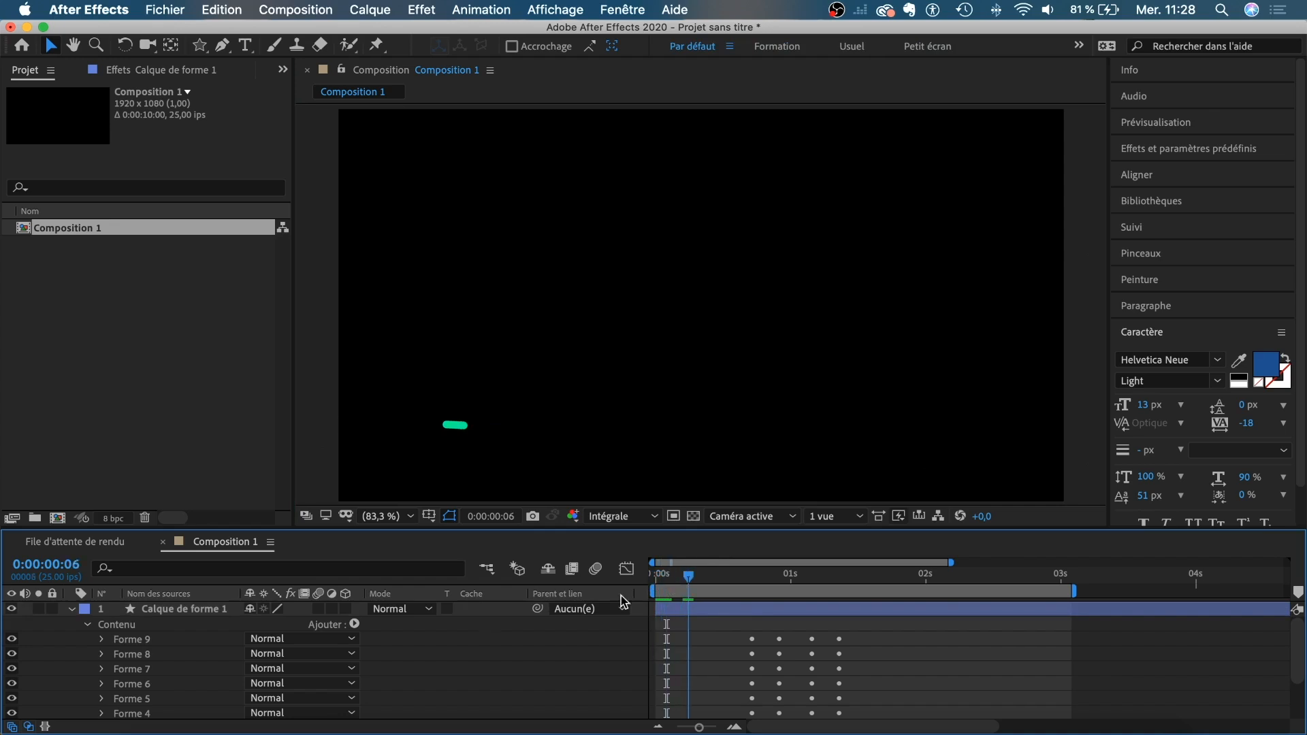
pyautogui.click(140, 639)
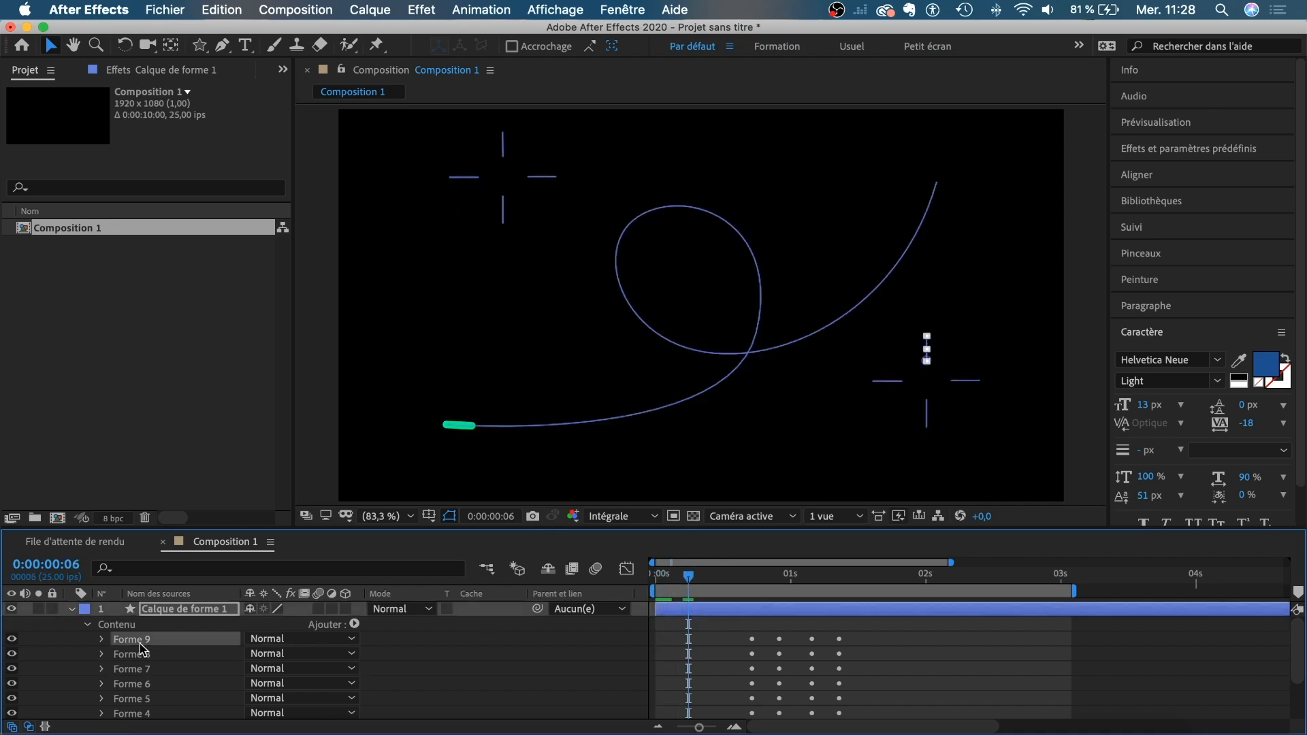
pyautogui.keyDown('shift'); pyautogui.click(147, 684); pyautogui.keyUp('shift')
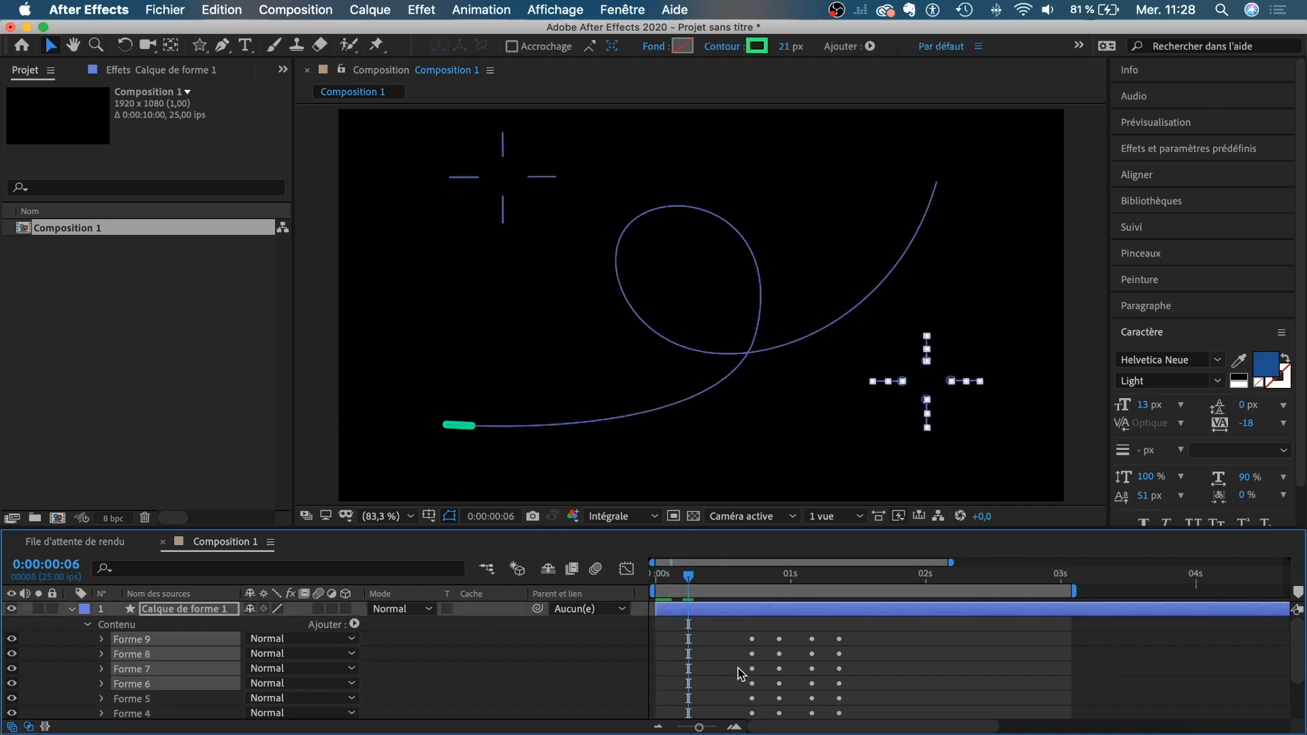
pyautogui.press('u')
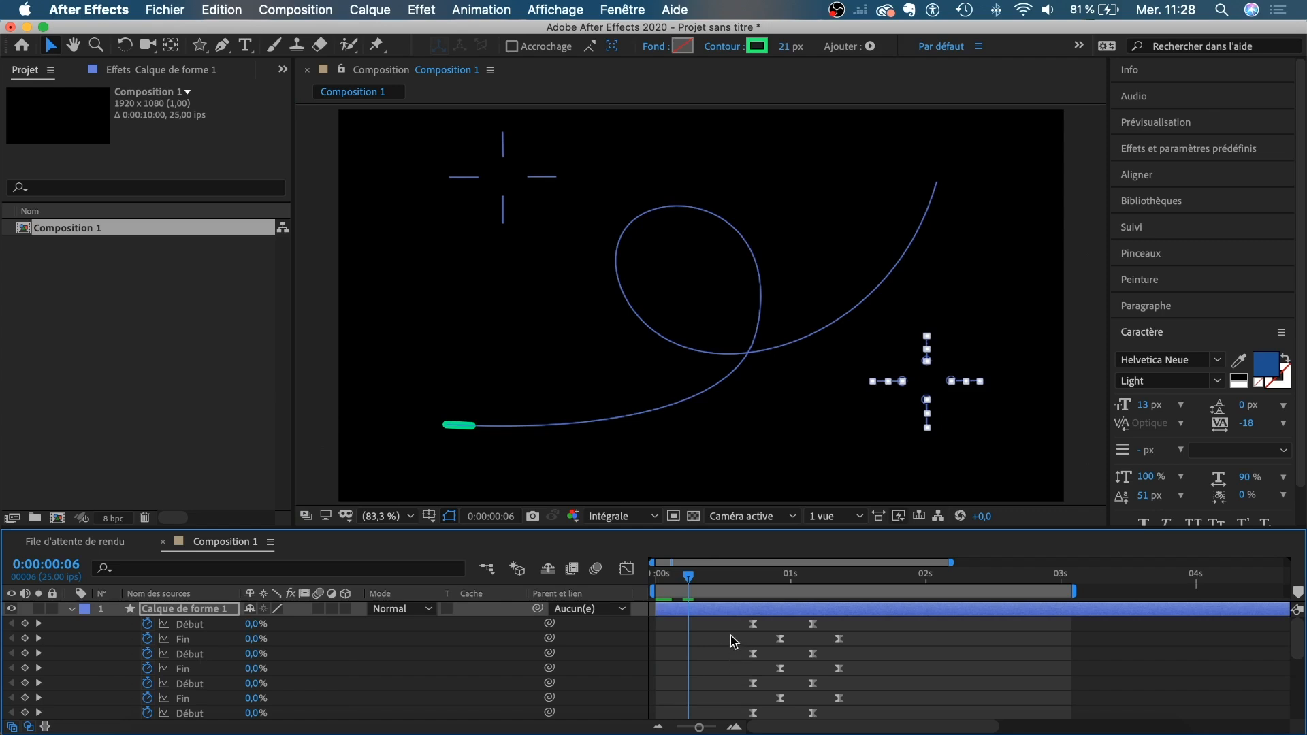
# Step: Select only the Début and Fin keyframes of Forme 6 through Forme 9 and delay them together to start just after 1 second
pyautogui.moveTo(733, 622); pyautogui.dragTo(855, 680)
pyautogui.scroll(2, 855, 680)
pyautogui.scroll(1, 855, 680)
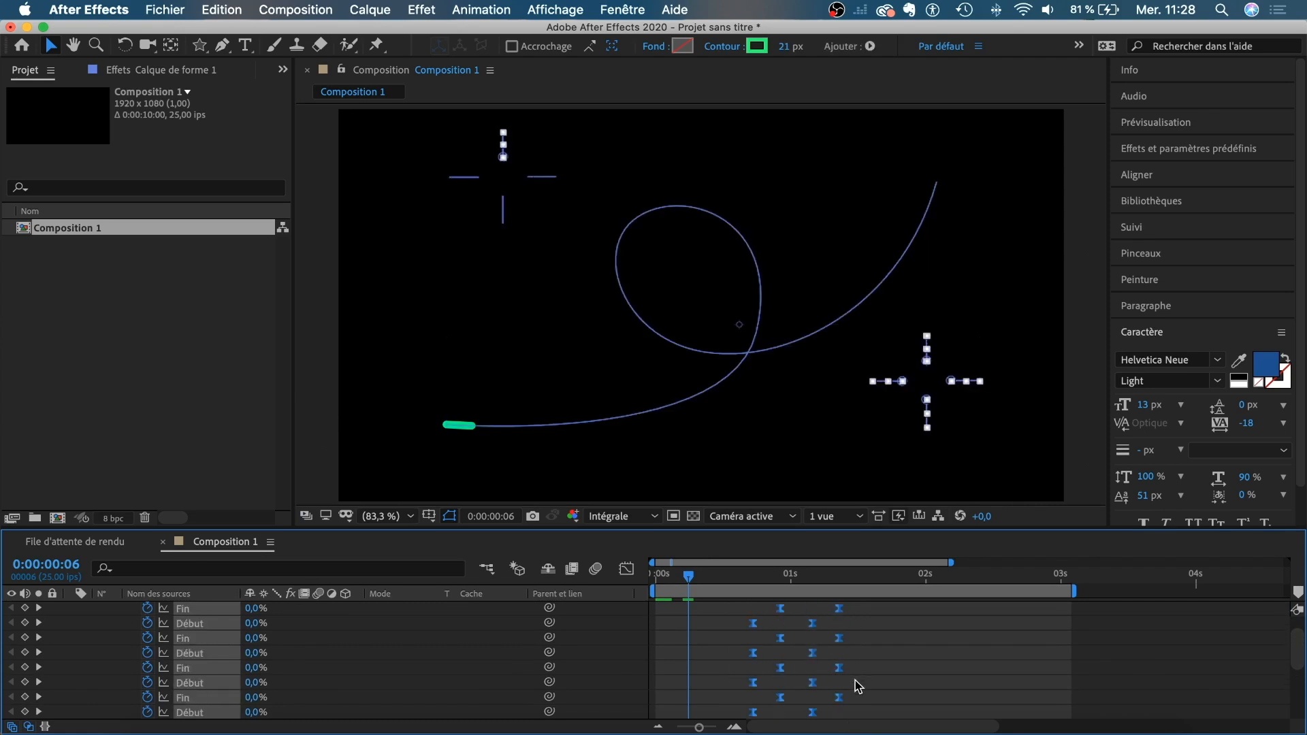
pyautogui.click(754, 682)
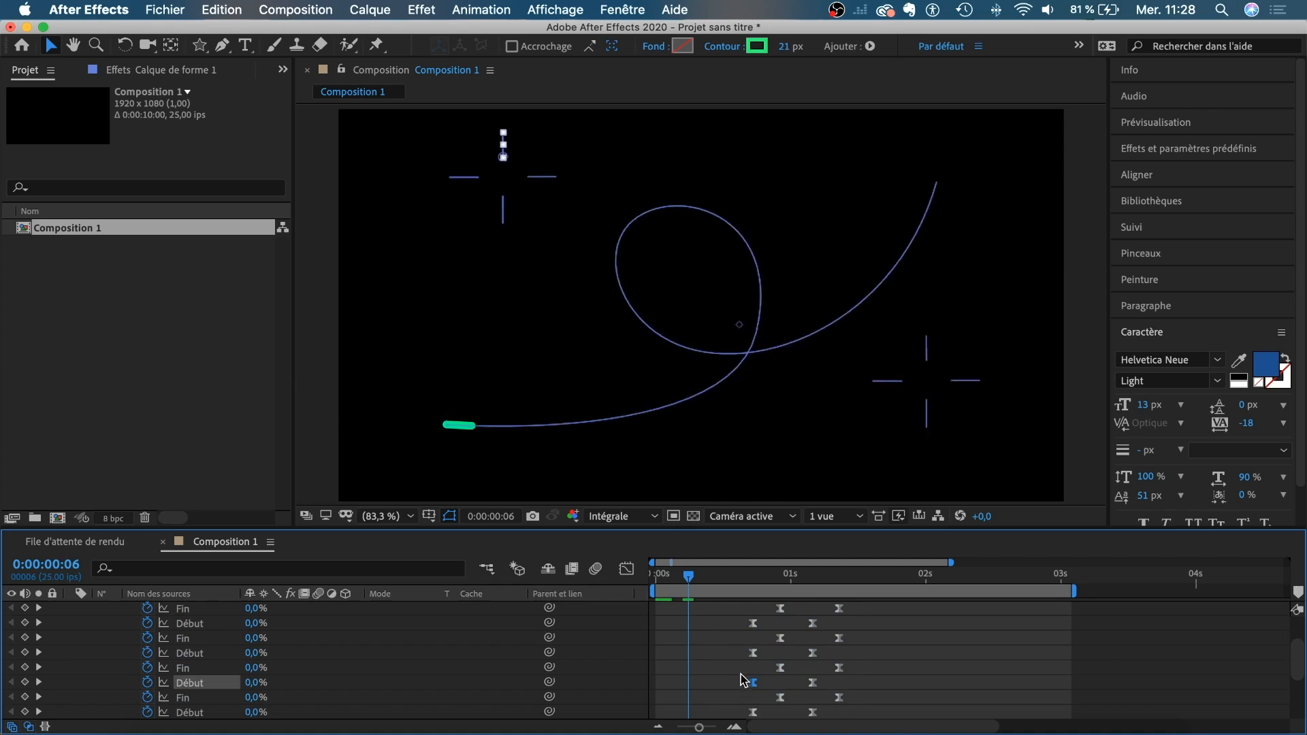
pyautogui.moveTo(749, 683); pyautogui.dragTo(861, 623)
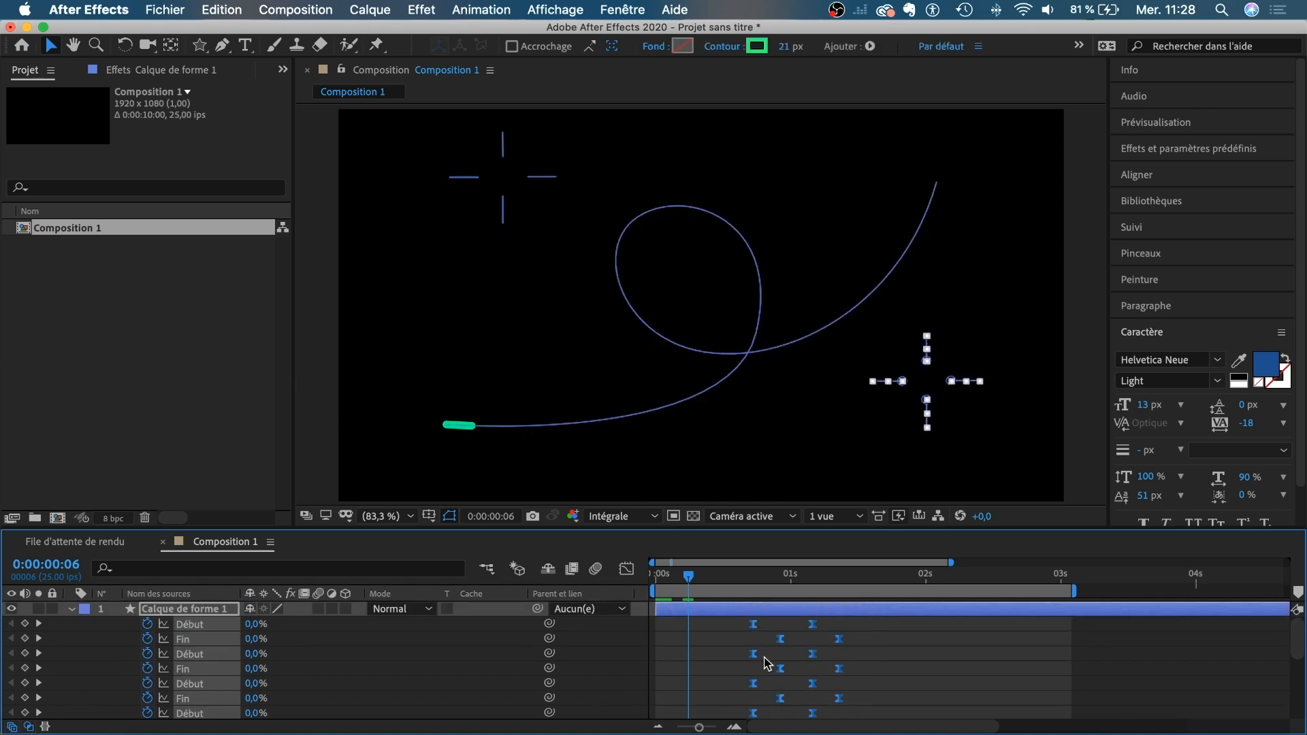
pyautogui.moveTo(781, 641); pyautogui.dragTo(824, 643)
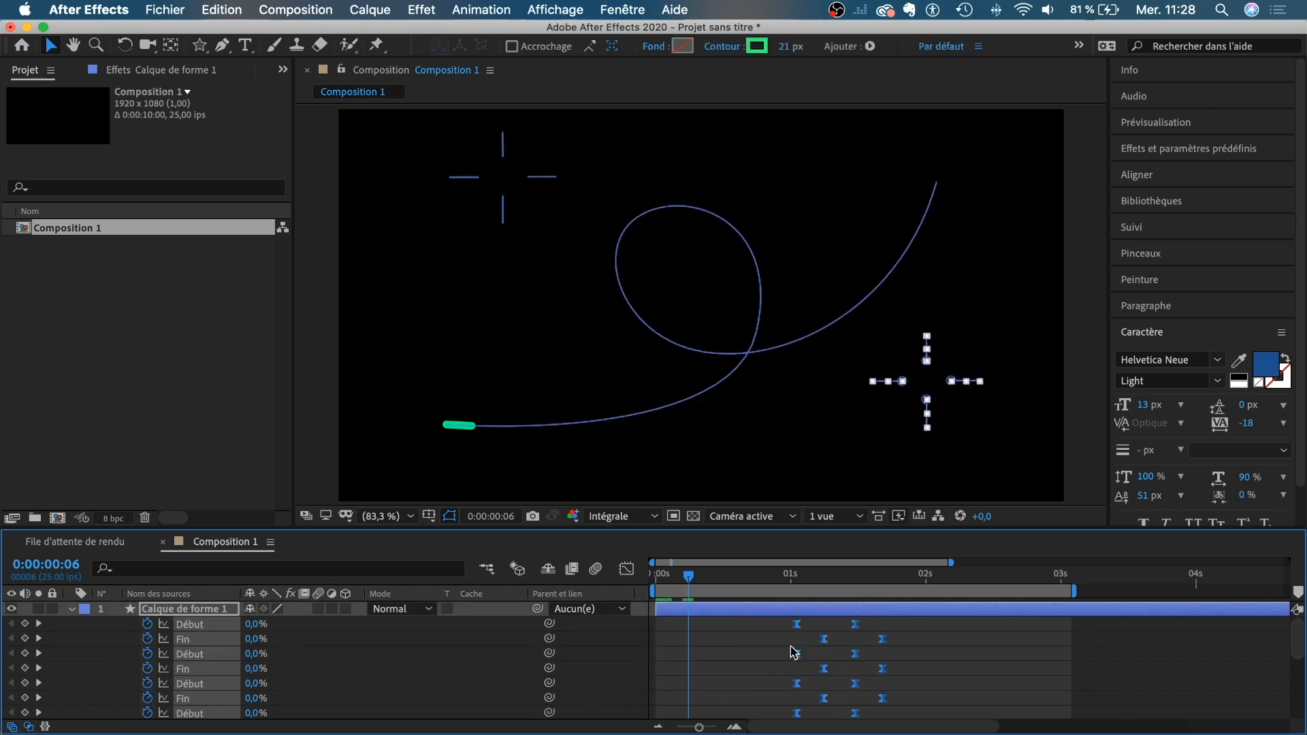
# Step: Preview the animation from frame 0 to check the timing of the delayed second burst
pyautogui.scroll(-1, 764, 660)
pyautogui.click(656, 580)
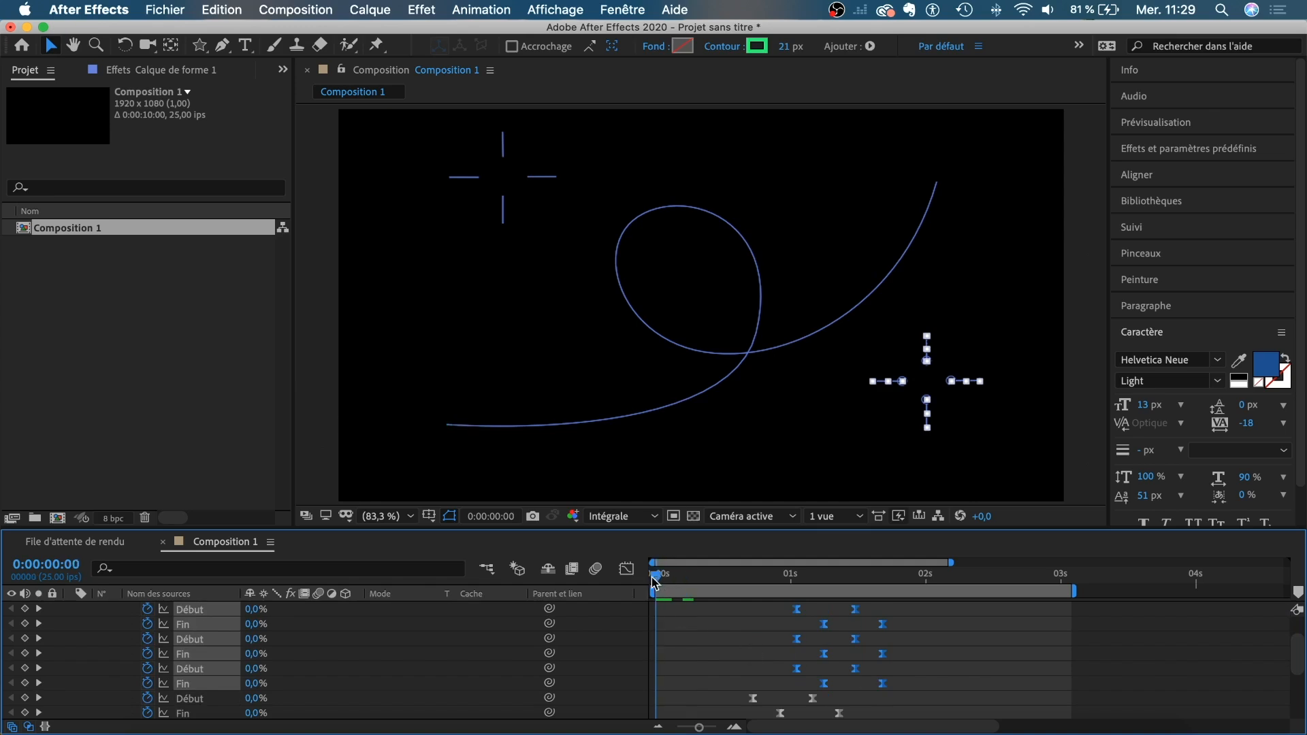
pyautogui.press('space')
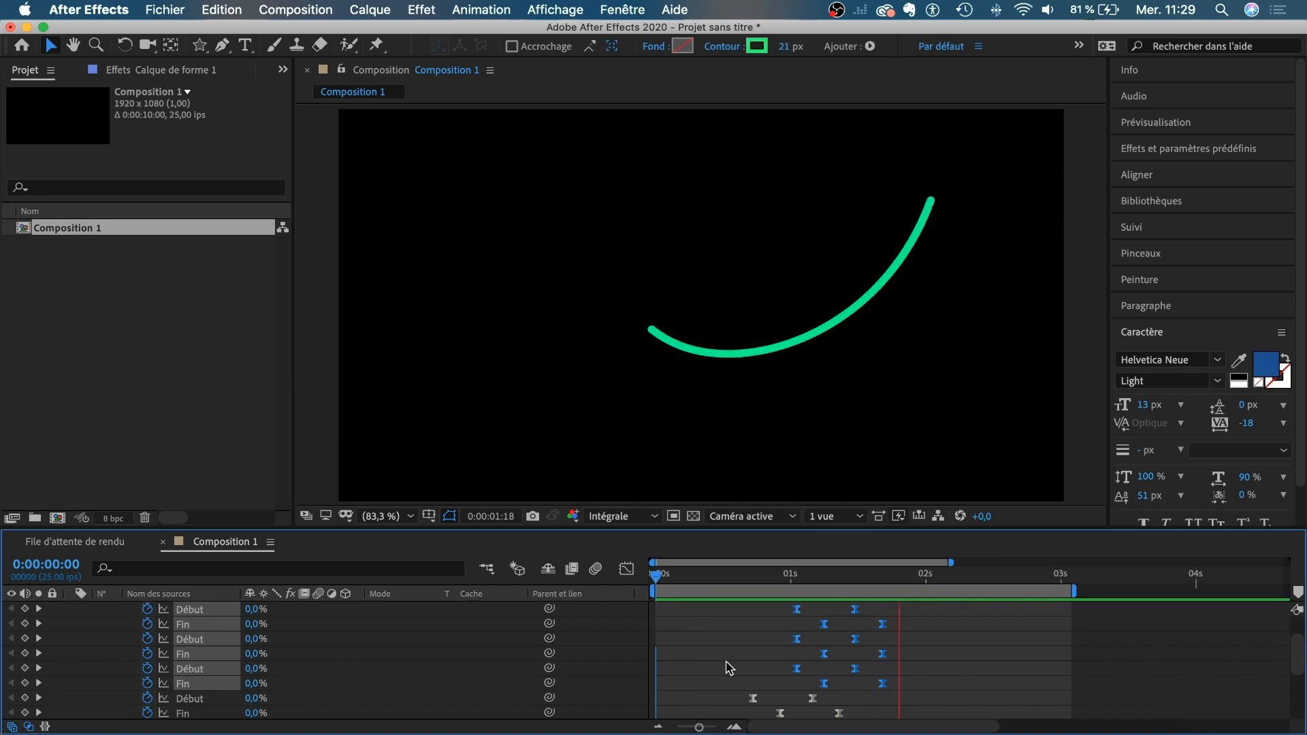